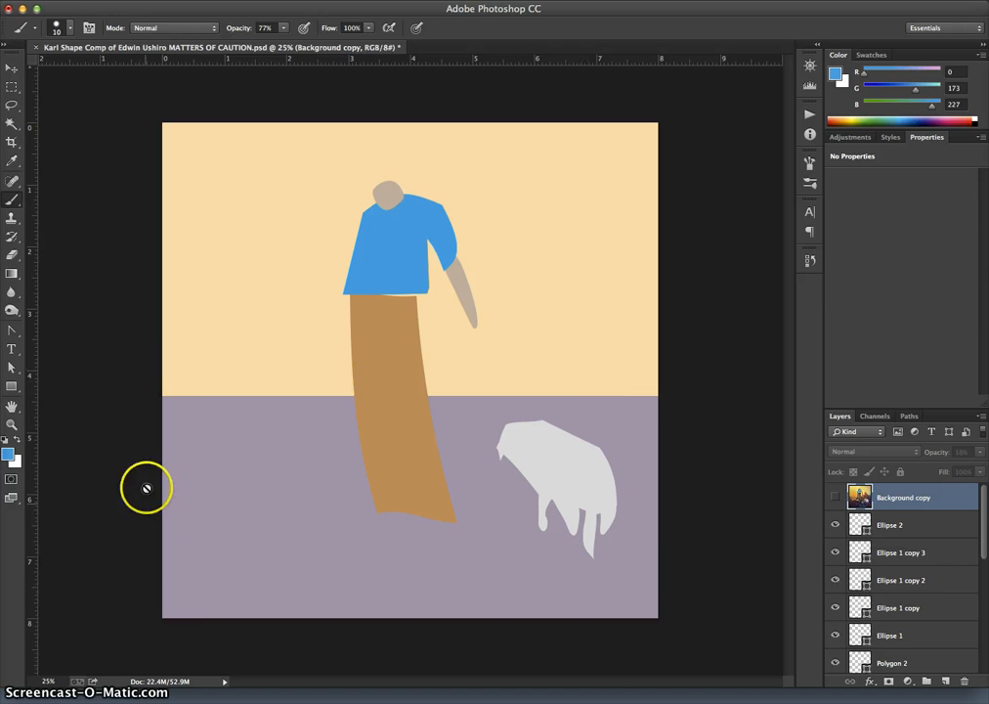
# Step: Hide and show the Rectangle 3 and Rectangle 3 copy layers to examine which background areas they cover
pyautogui.scroll(-5, 917, 623)
pyautogui.click(836, 605)
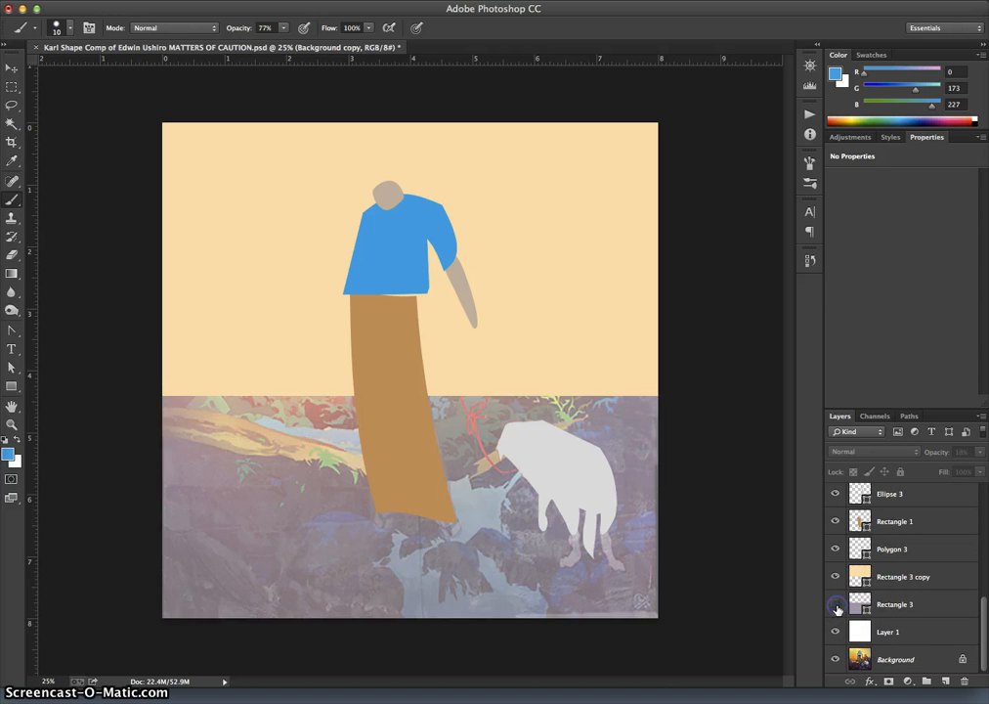
pyautogui.click(836, 605)
pyautogui.click(836, 605)
pyautogui.click(837, 578)
pyautogui.click(837, 578)
pyautogui.click(834, 595)
pyautogui.click(836, 605)
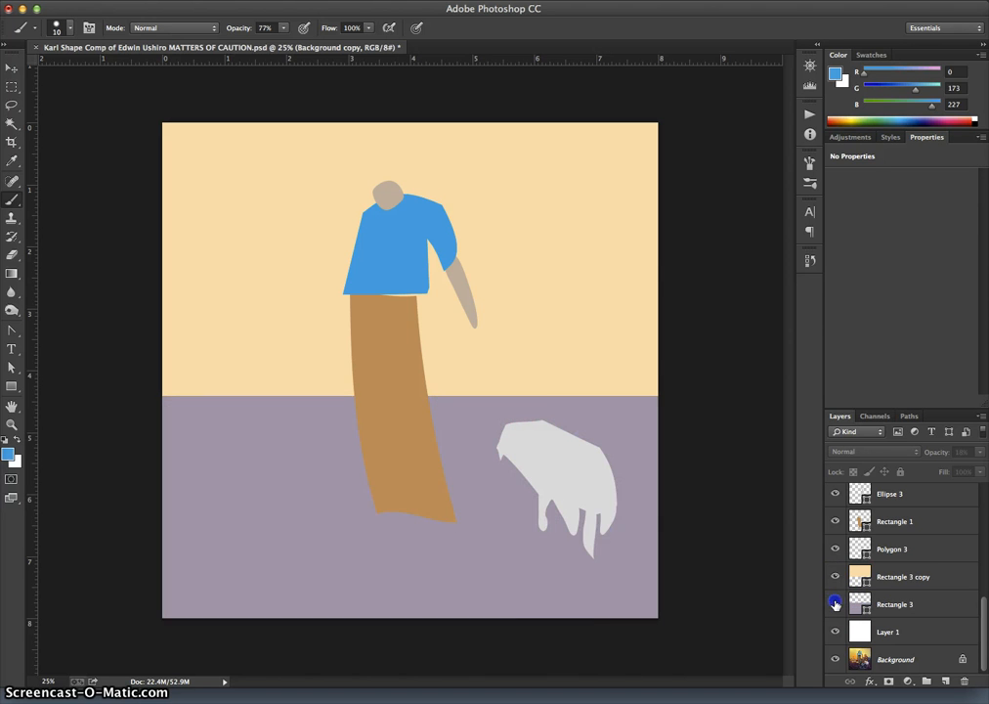
pyautogui.click(836, 605)
pyautogui.click(836, 606)
pyautogui.click(836, 605)
pyautogui.click(836, 578)
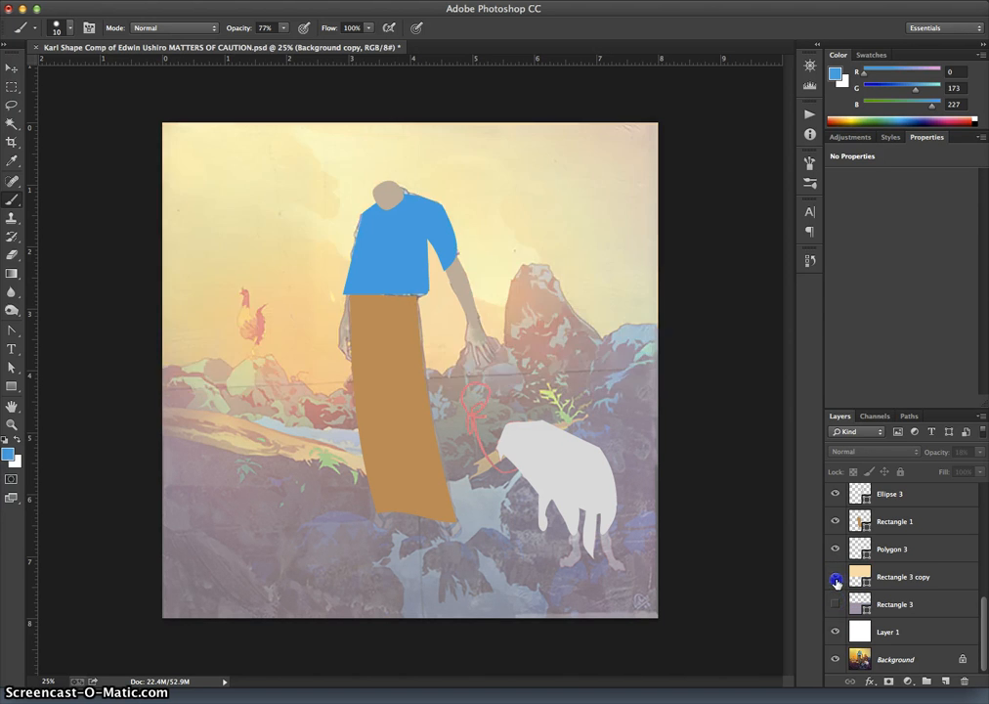
pyautogui.click(837, 577)
pyautogui.click(836, 605)
# Step: Duplicate the locked Background painting layer and move the duplicate to the top of the layer stack
pyautogui.click(924, 663)
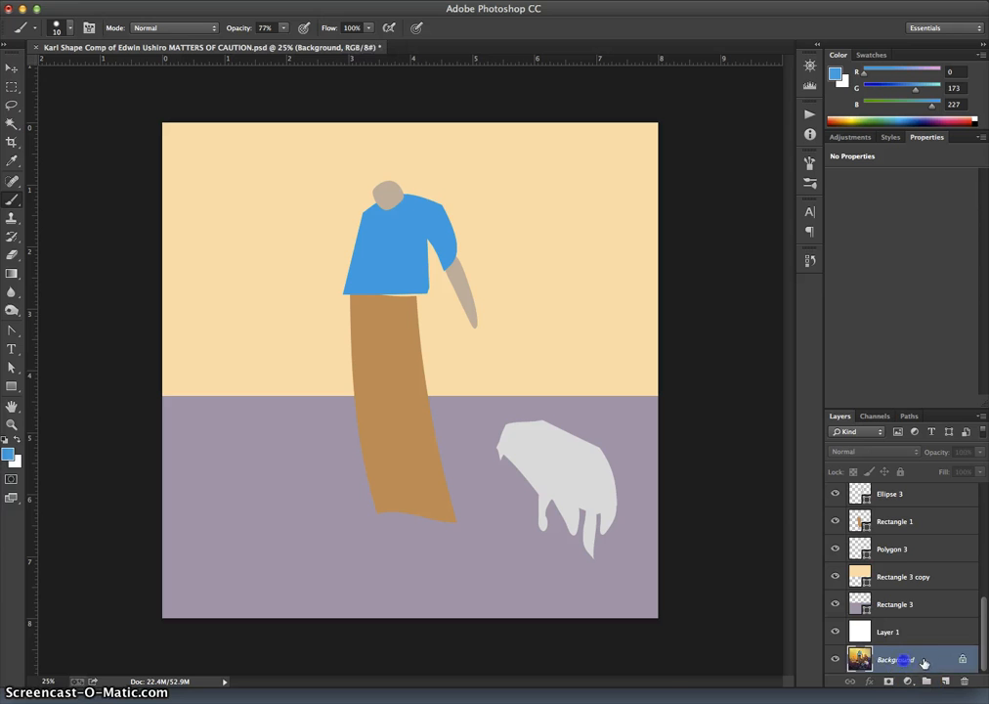
pyautogui.moveTo(921, 665); pyautogui.dragTo(891, 663)
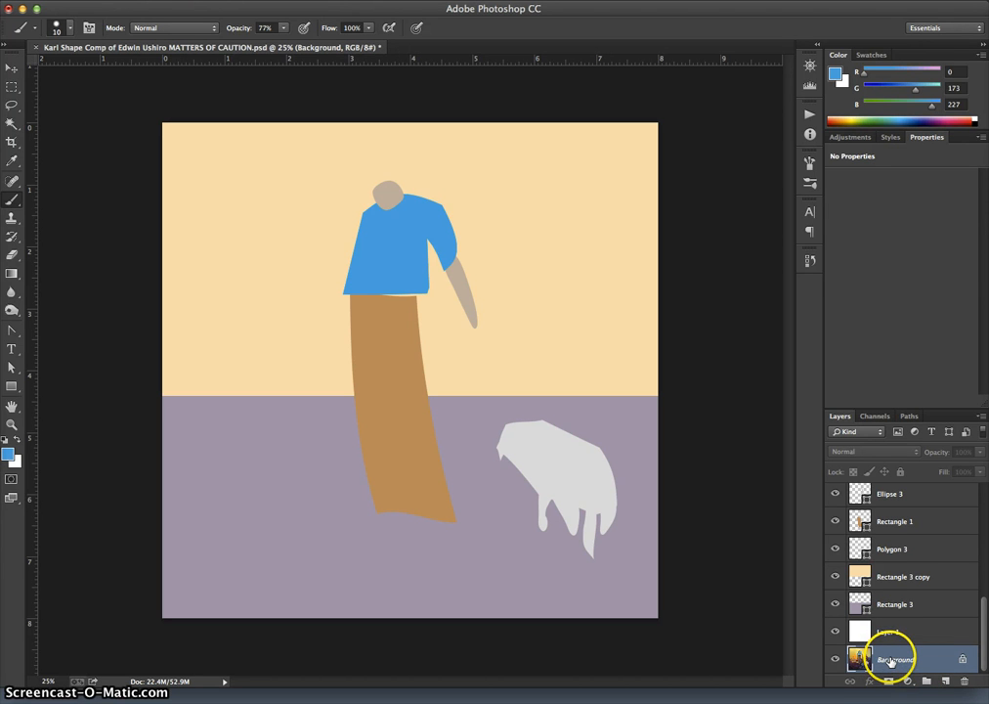
pyautogui.press('super+j')
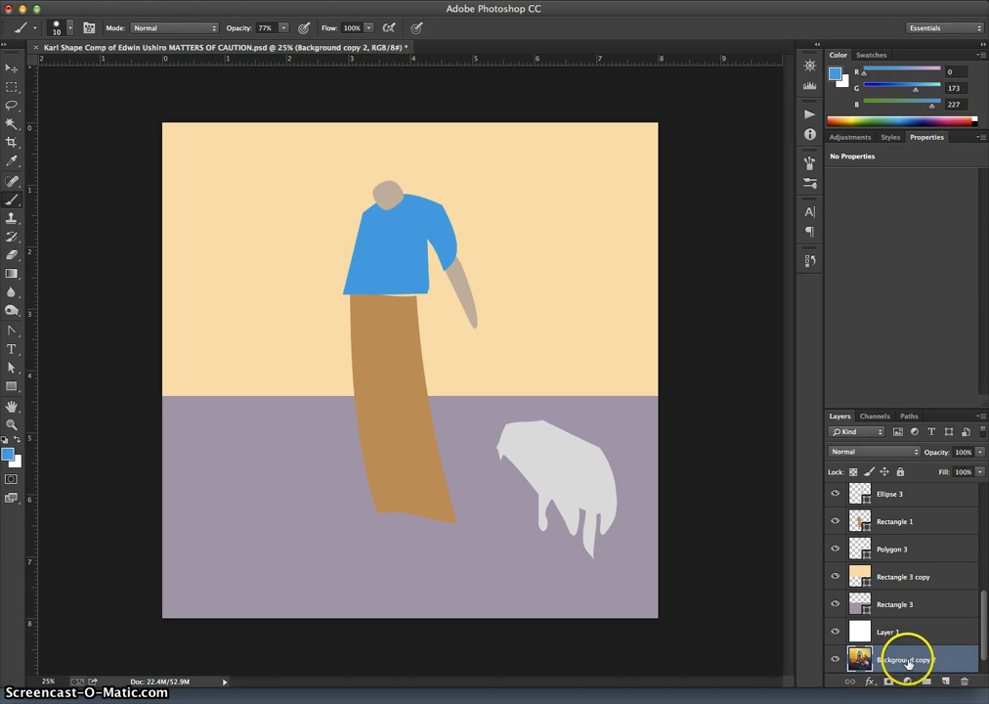
pyautogui.moveTo(909, 662)
pyautogui.mouseDown()
pyautogui.moveTo(901, 473)
pyautogui.moveTo(898, 499)
pyautogui.mouseUp()
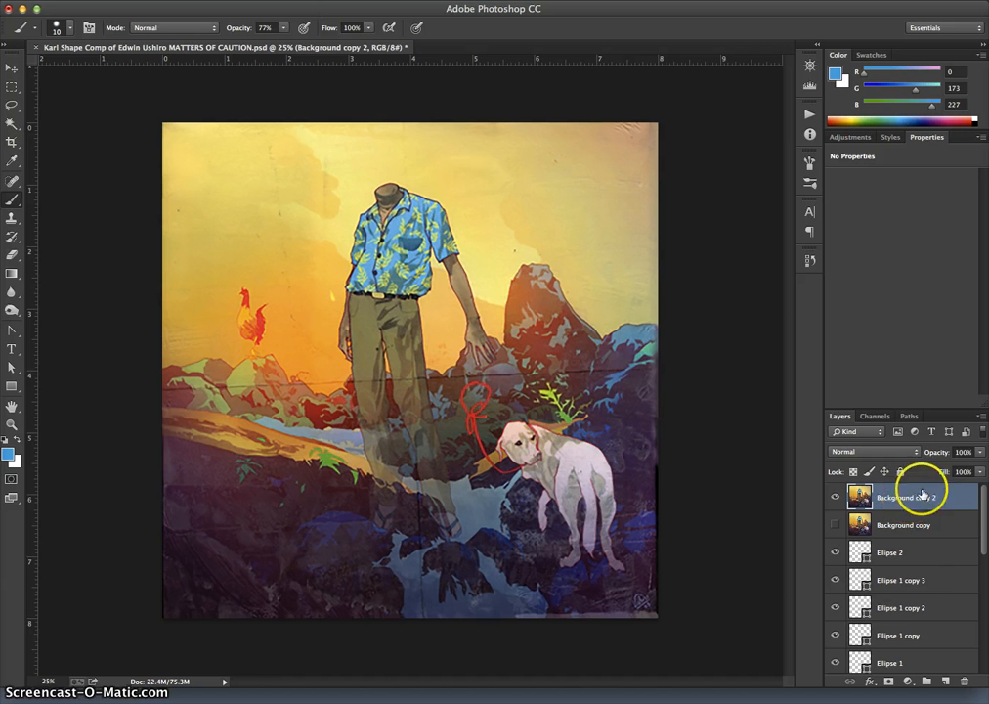
# Step: Lower the opacity of the topmost painting copy to 19% so it overlays the shapes faintly
pyautogui.click(979, 451)
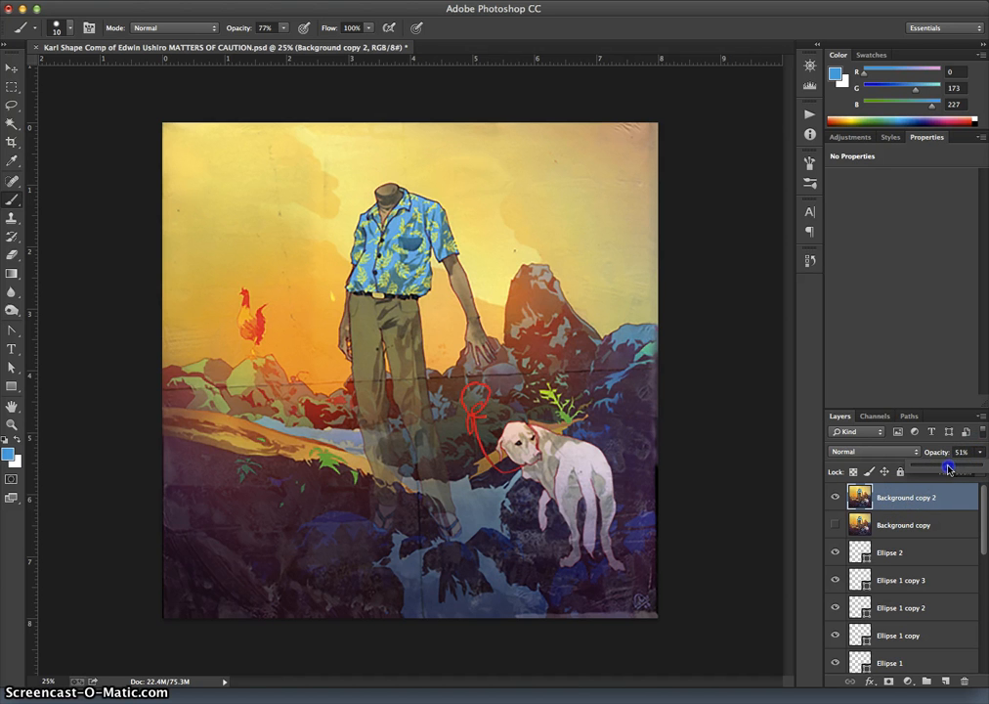
pyautogui.moveTo(944, 470); pyautogui.dragTo(948, 469)
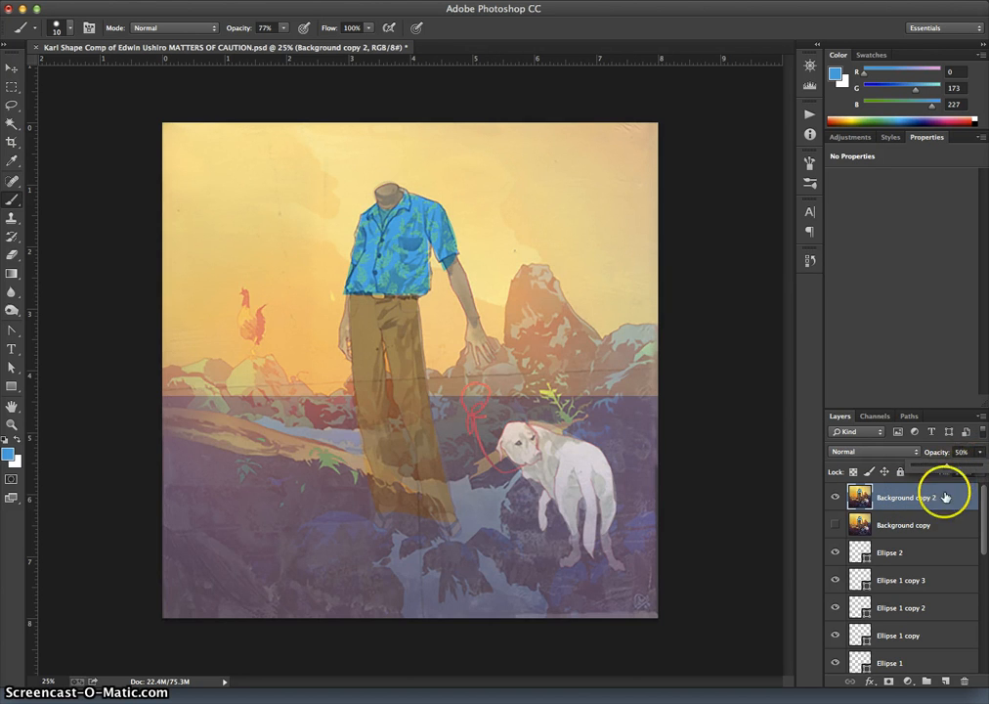
pyautogui.click(836, 498)
pyautogui.click(836, 498)
pyautogui.click(836, 498)
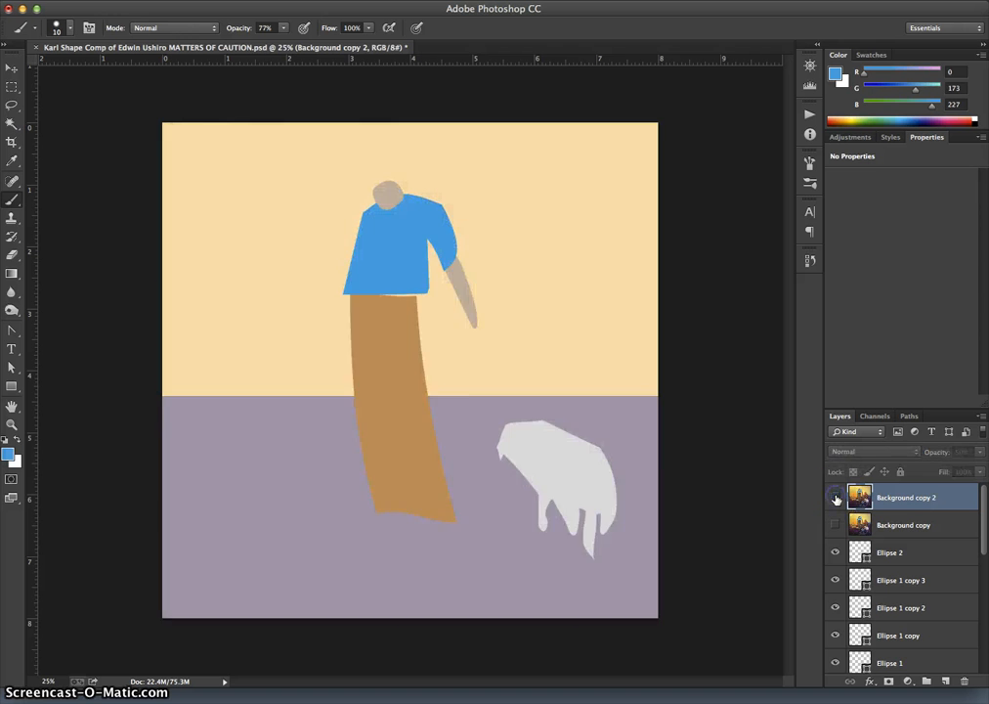
pyautogui.click(836, 498)
pyautogui.click(979, 453)
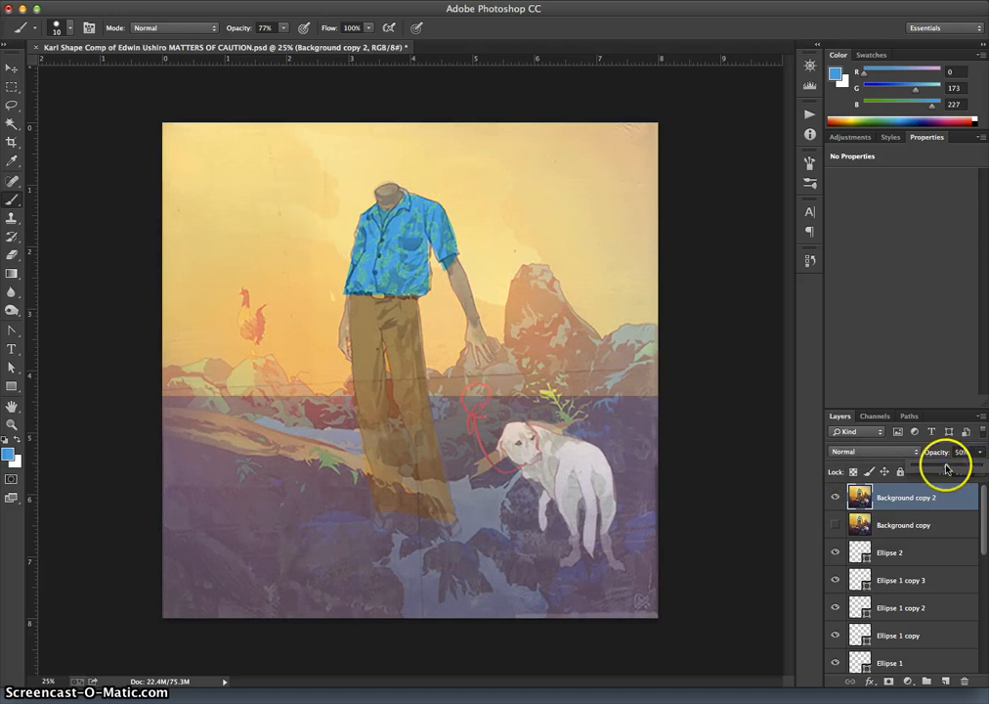
pyautogui.moveTo(935, 470); pyautogui.dragTo(924, 470)
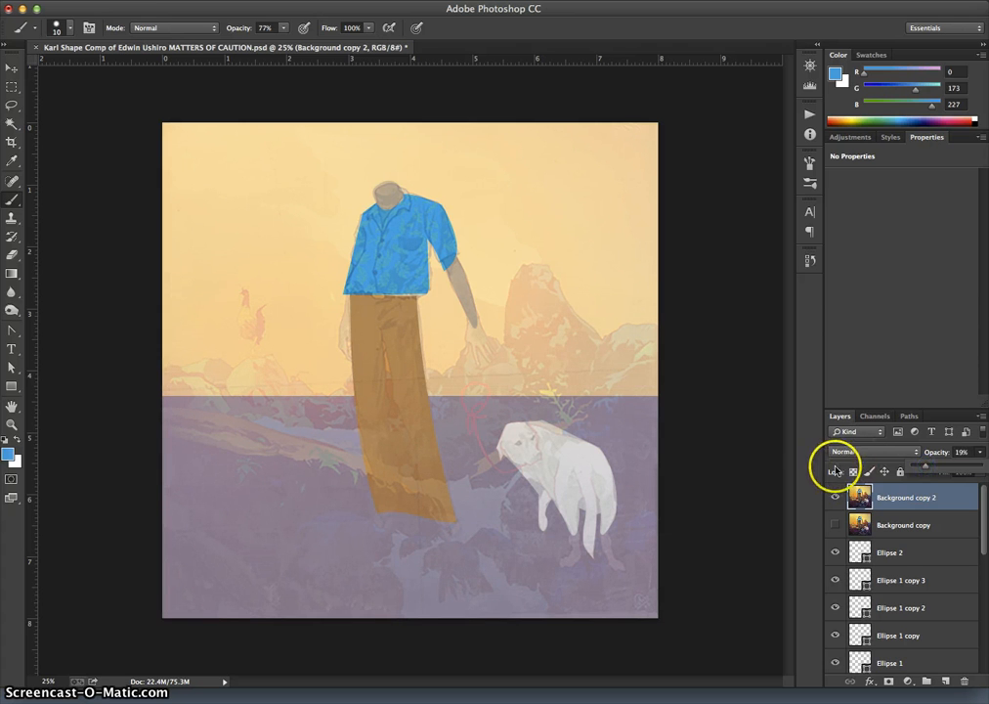
# Step: Hide and show the Rectangle 3 ground shape to compare it with the faint painting overlay
pyautogui.scroll(-5, 910, 655)
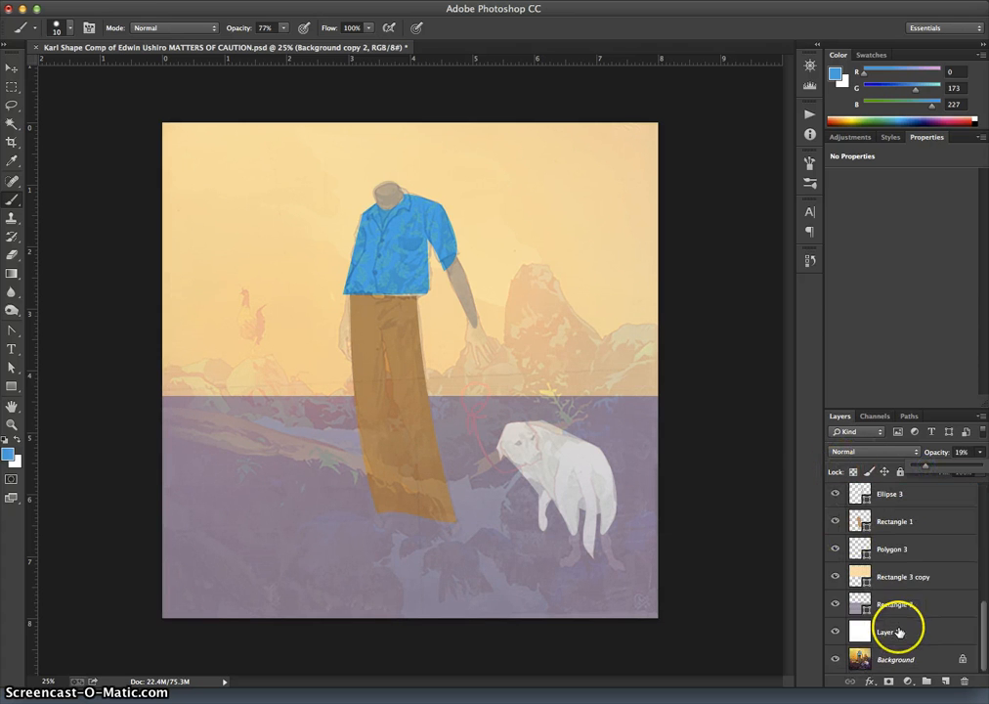
pyautogui.click(837, 607)
pyautogui.click(837, 607)
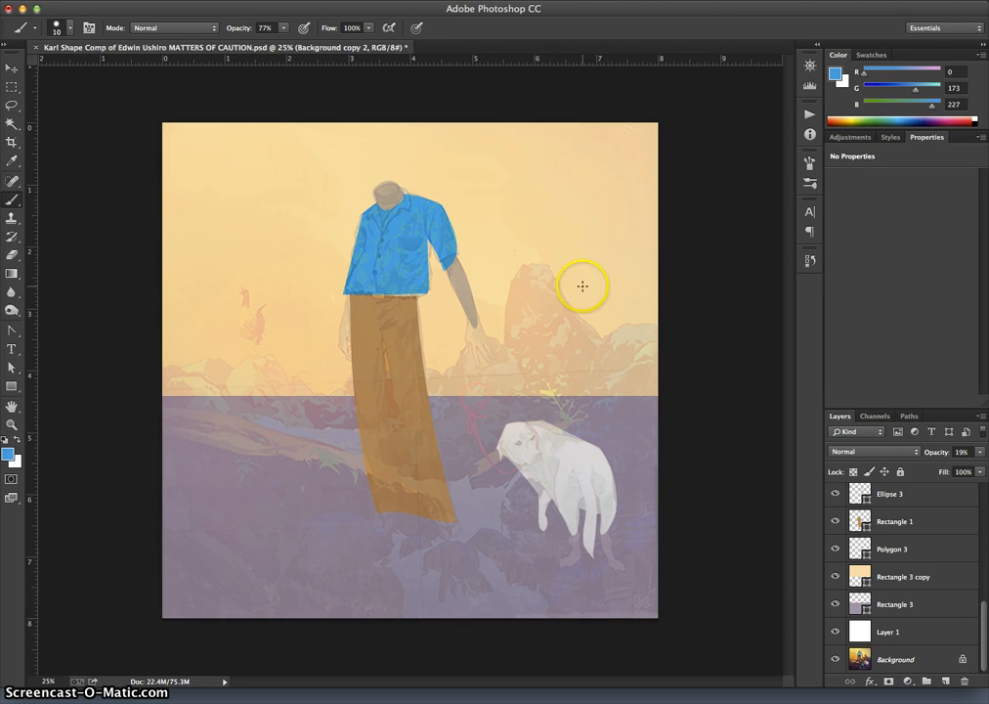
pyautogui.scroll(10, 923, 640)
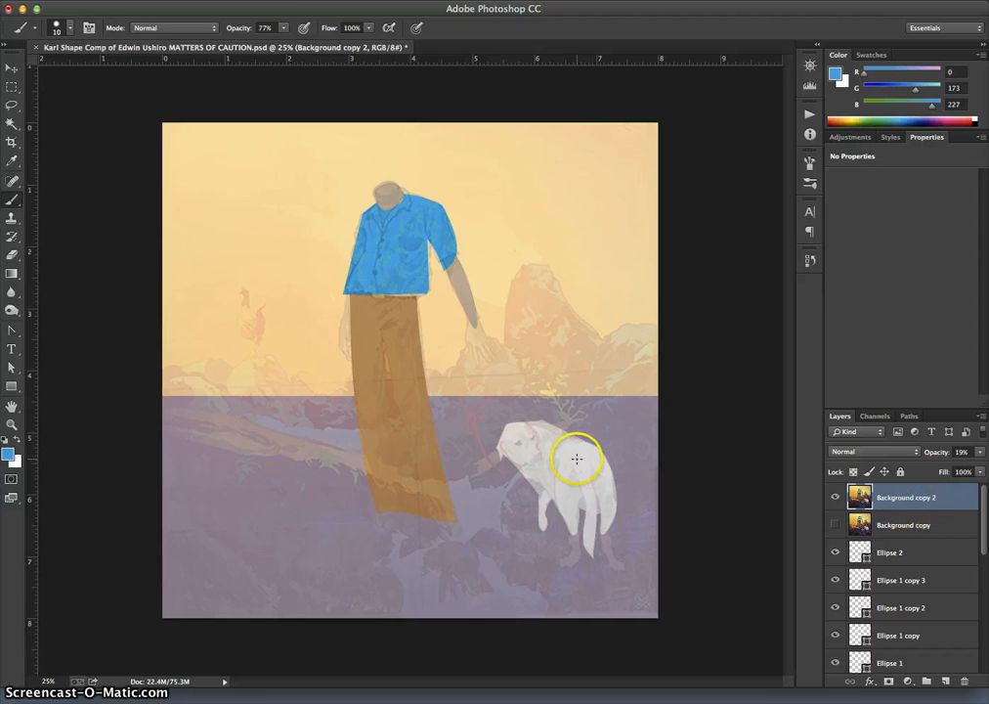
pyautogui.scroll(-10, 906, 557)
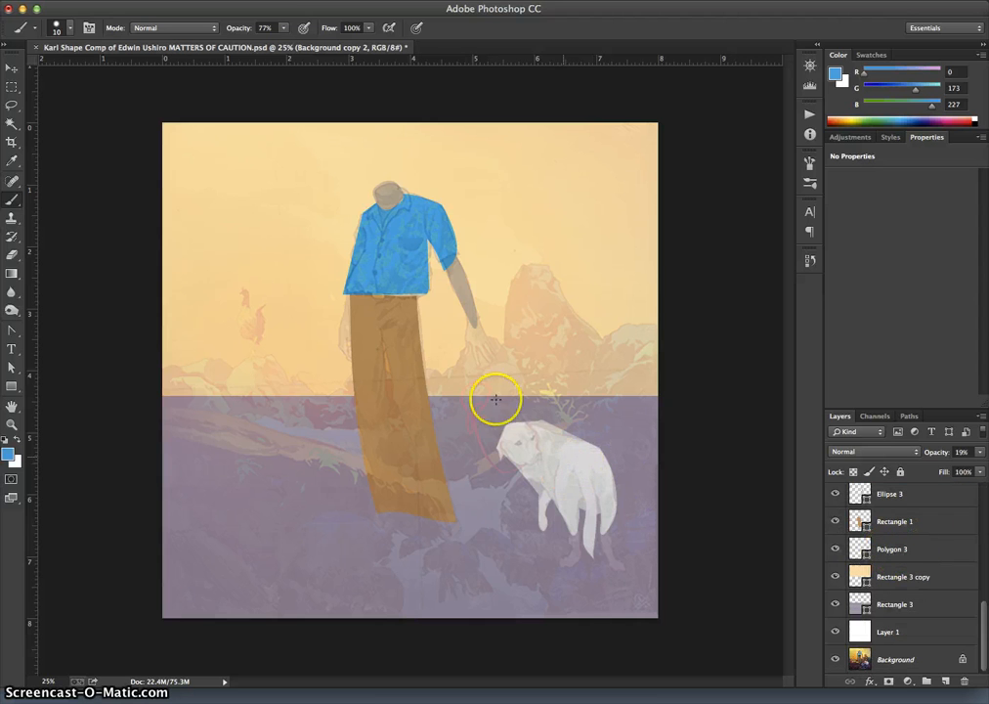
# Step: Activate the Move tool with Auto-Select turned off
pyautogui.click(12, 70)
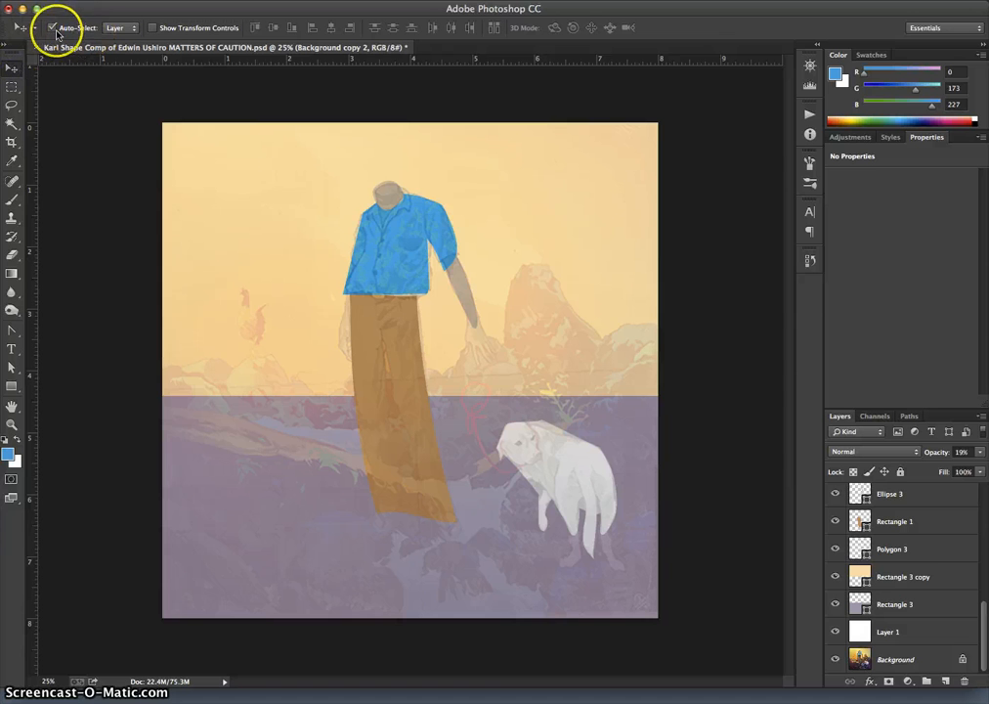
pyautogui.click(51, 28)
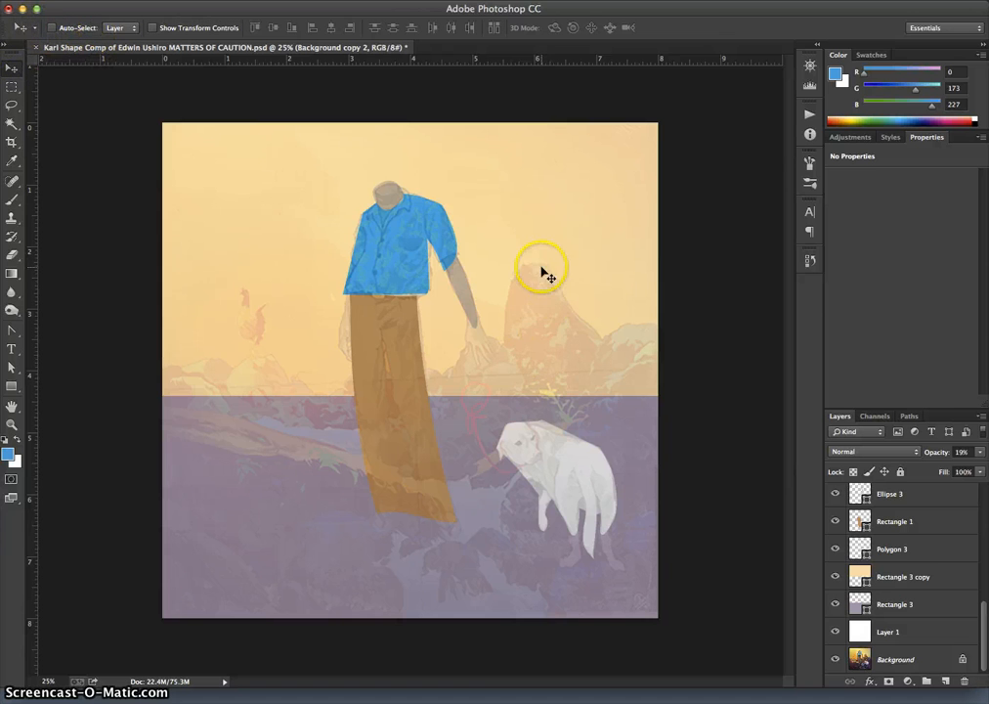
pyautogui.click(245, 507)
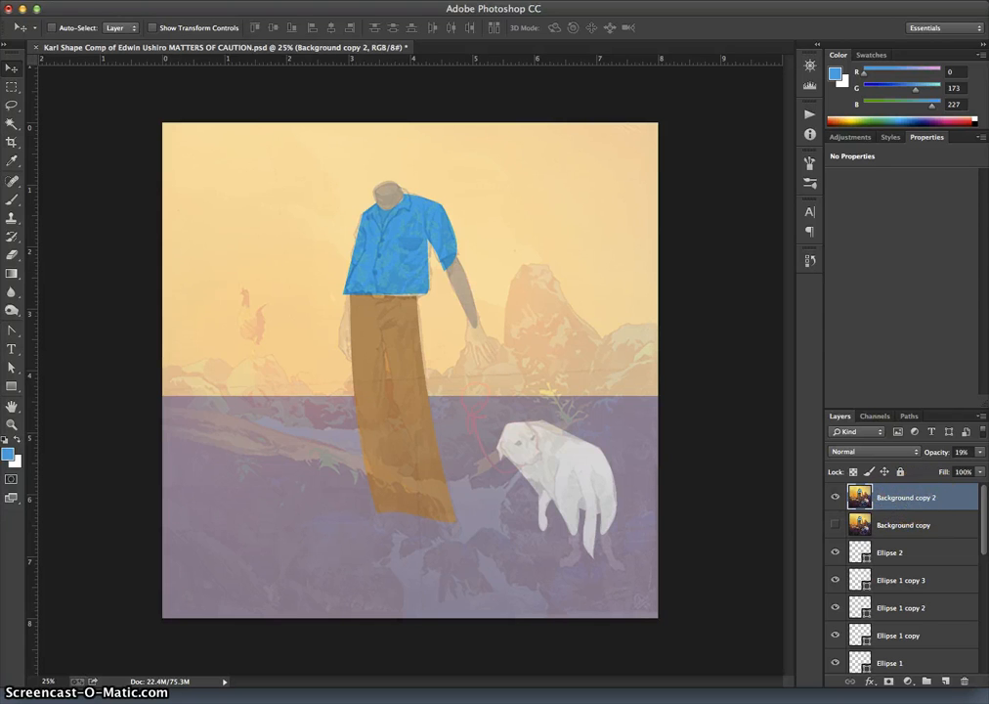
pyautogui.click(53, 28)
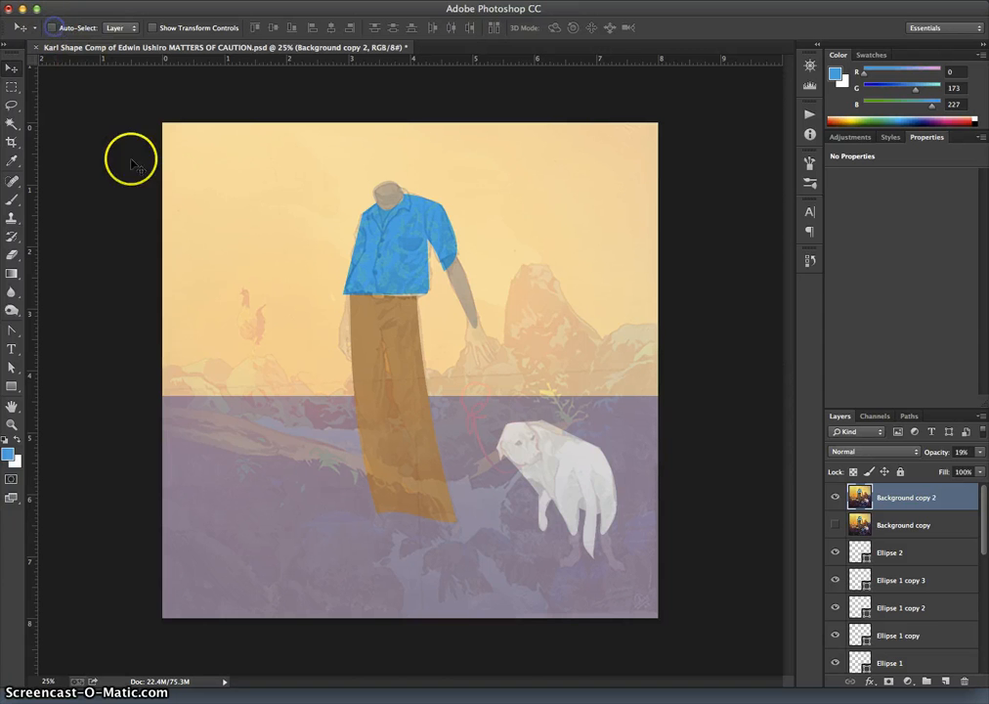
# Step: Select the Rectangle 3 layer and toggle its visibility to check that it is the purple ground shape
pyautogui.scroll(-10, 967, 626)
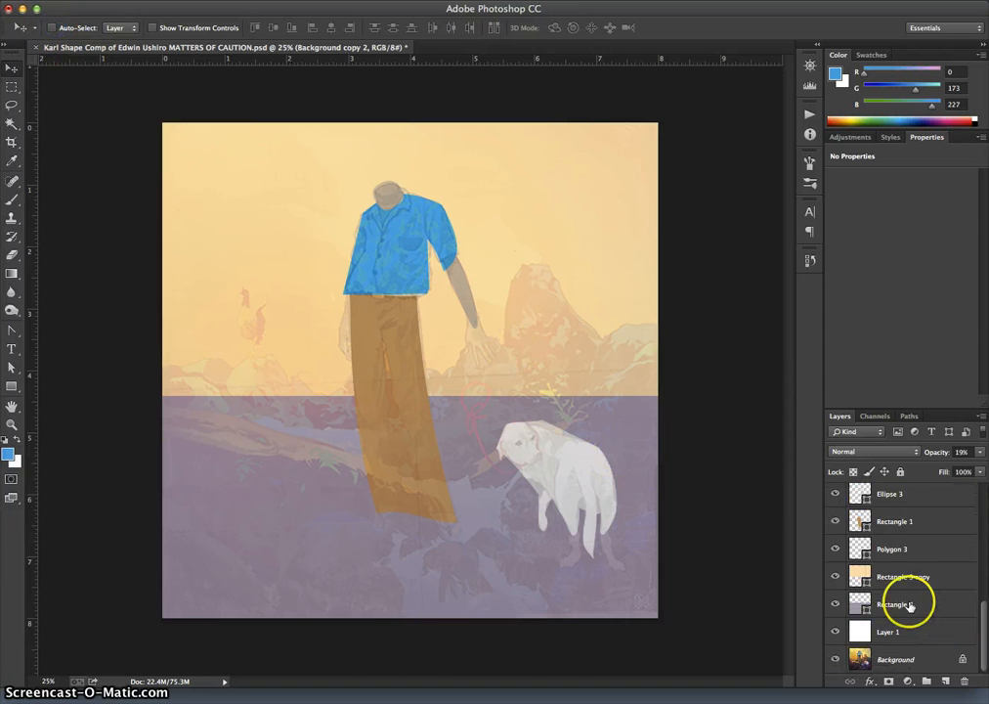
pyautogui.click(919, 603)
pyautogui.click(834, 604)
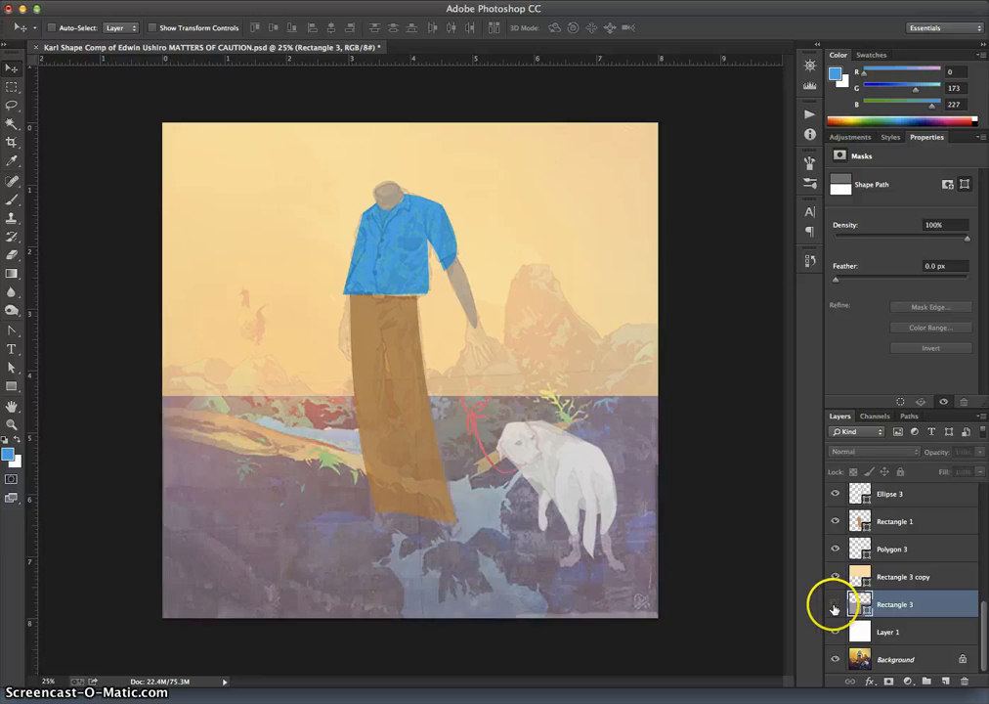
pyautogui.click(835, 604)
pyautogui.click(835, 604)
pyautogui.click(834, 604)
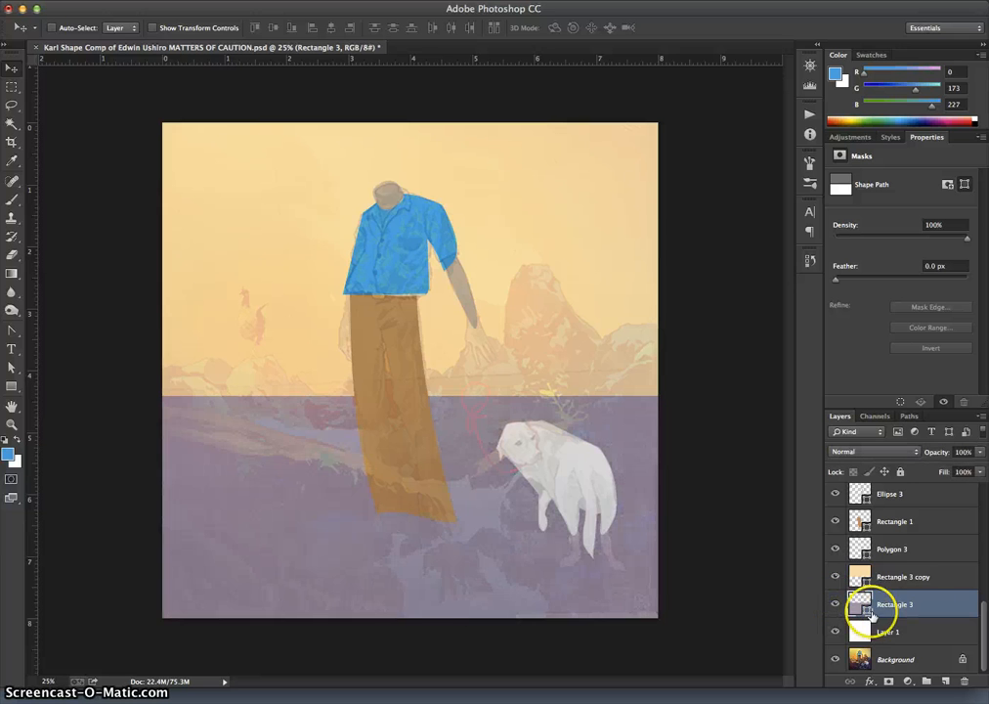
pyautogui.click(835, 604)
pyautogui.click(835, 604)
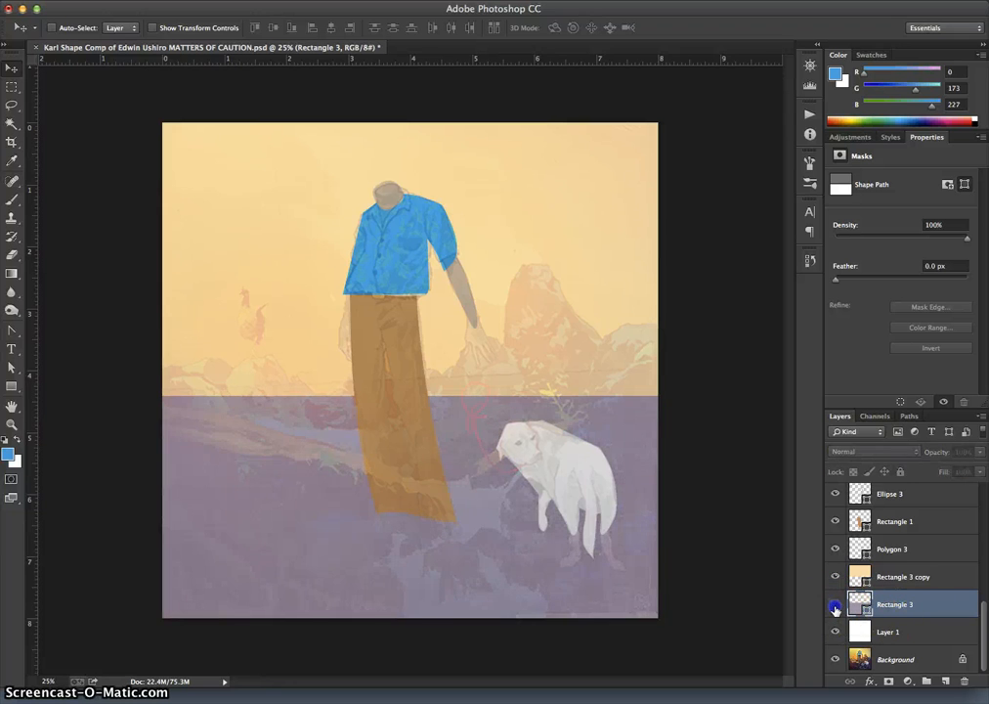
pyautogui.click(835, 605)
pyautogui.click(835, 605)
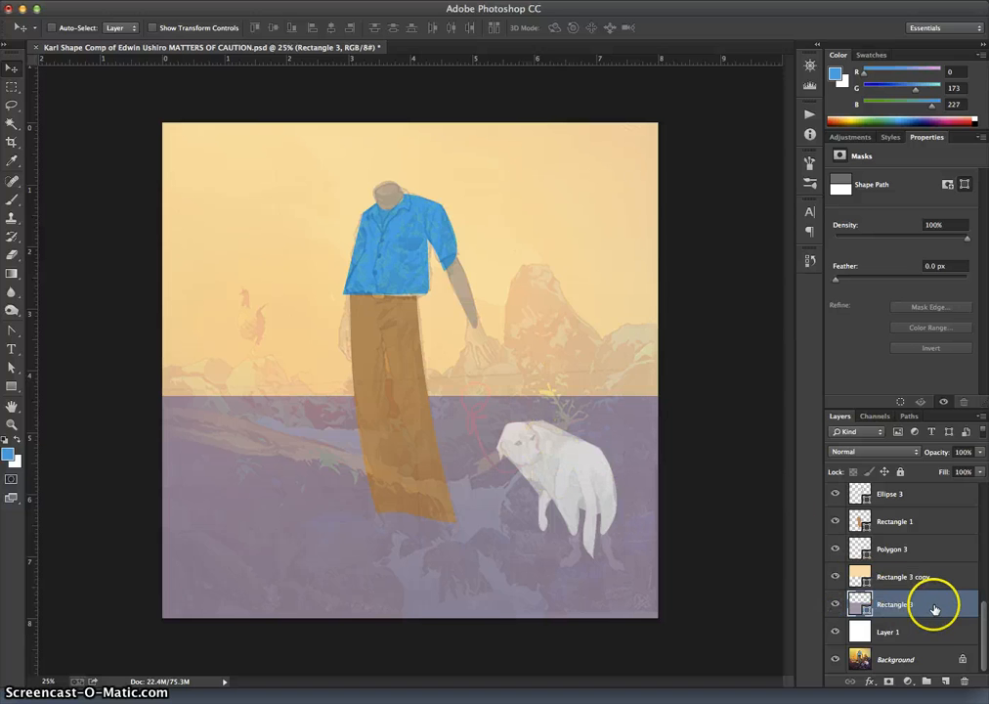
# Step: Warp the Rectangle 3 ground shape so its upper edge dips near the figure's legs and rises towards both sides, following the painted hills
pyautogui.hotkey('ctrl', 't')
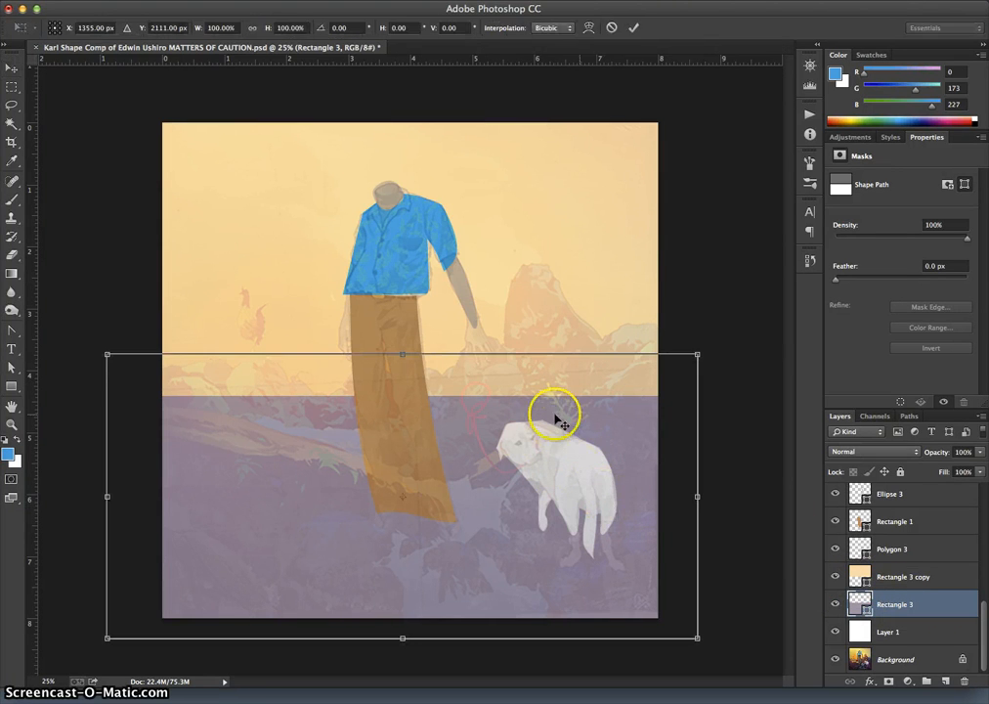
pyautogui.rightClick(633, 506)
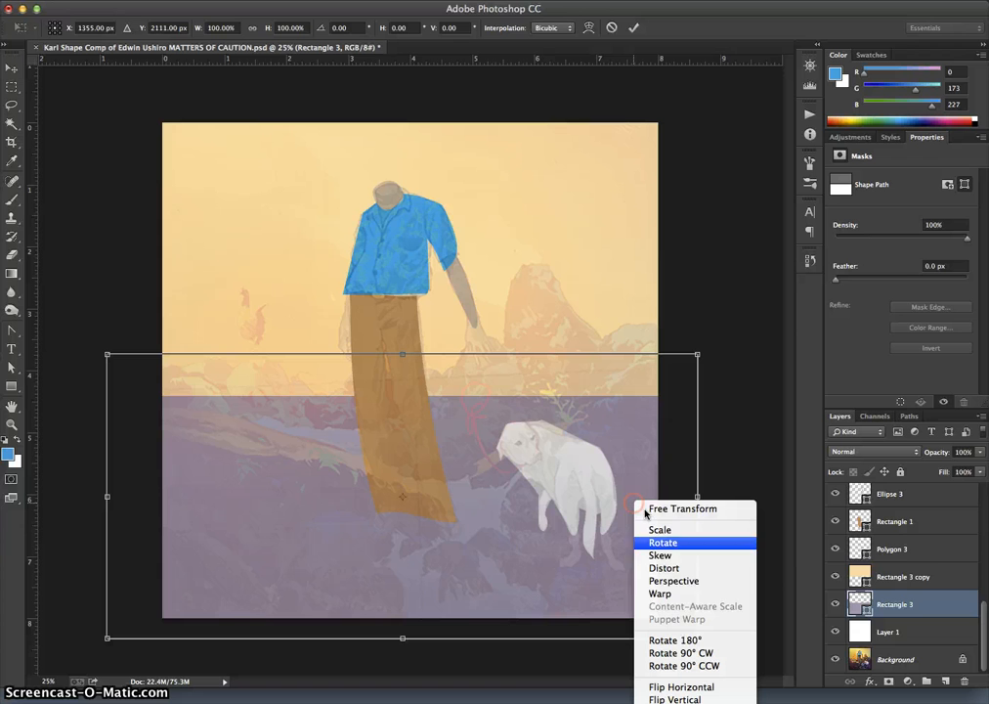
pyautogui.click(659, 593)
pyautogui.moveTo(523, 361); pyautogui.dragTo(534, 223)
pyautogui.moveTo(316, 300); pyautogui.dragTo(329, 348)
pyautogui.moveTo(133, 377); pyautogui.dragTo(150, 344)
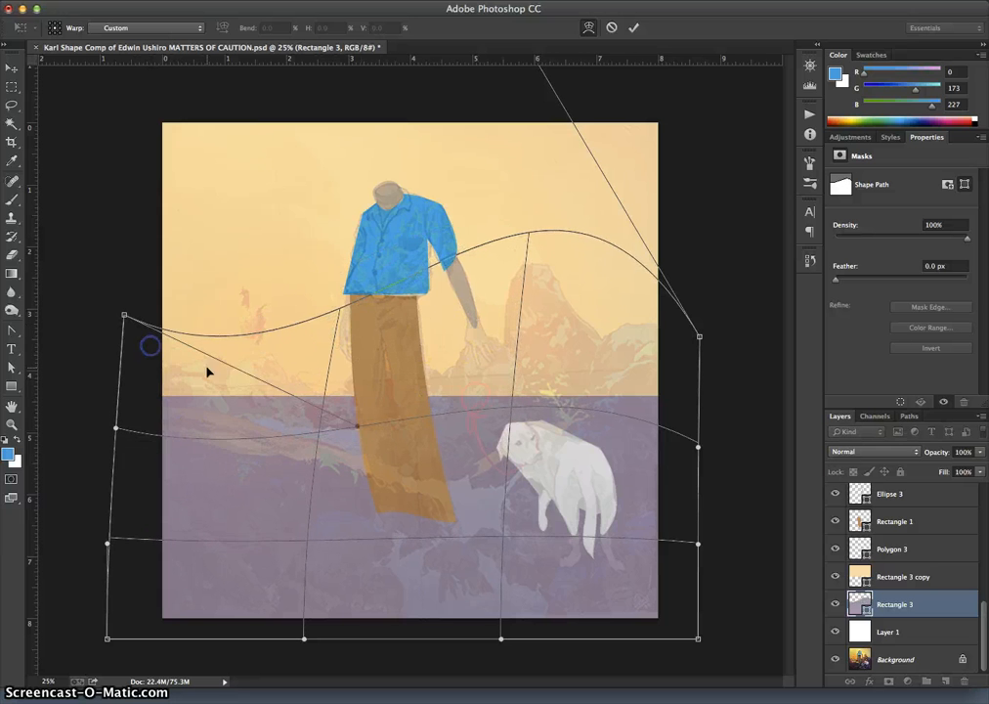
pyautogui.moveTo(420, 328); pyautogui.dragTo(478, 407)
pyautogui.moveTo(612, 316); pyautogui.dragTo(617, 350)
pyautogui.moveTo(248, 401); pyautogui.dragTo(249, 404)
pyautogui.moveTo(382, 463); pyautogui.dragTo(382, 441)
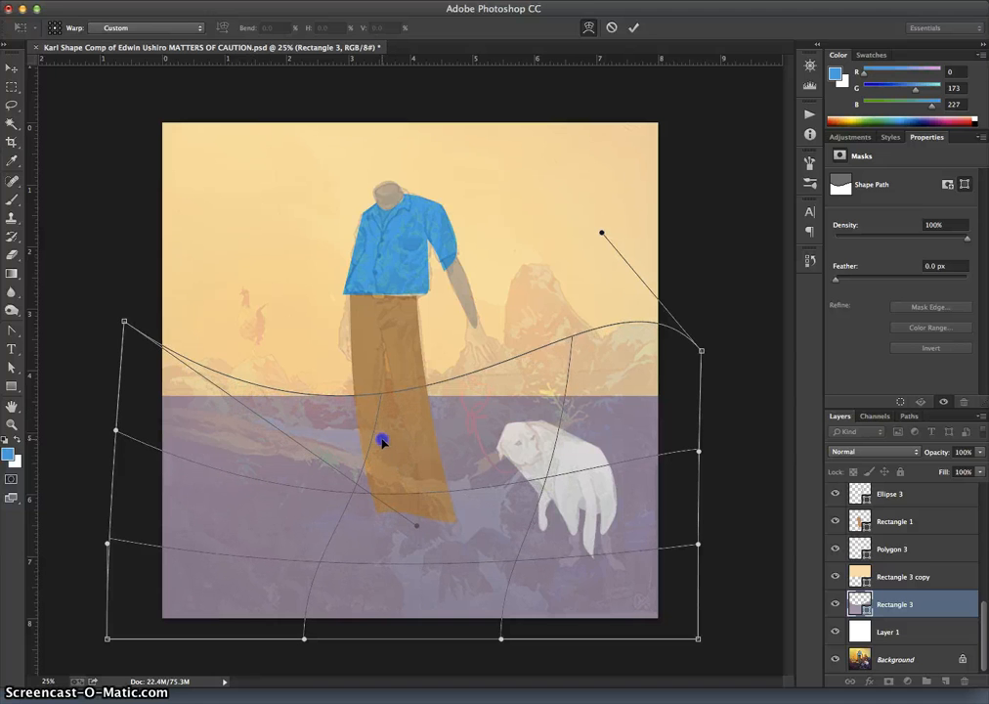
pyautogui.press('Return')
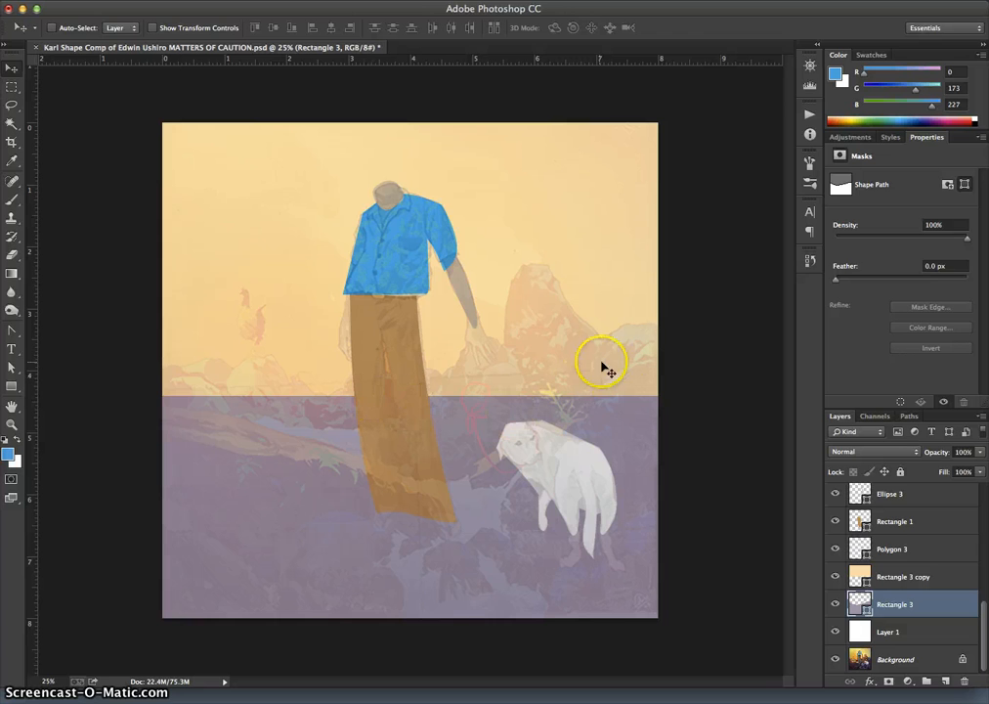
# Step: Check the Rectangle 3 copy sky shape by toggling its visibility, and move that layer below Rectangle 3
pyautogui.click(834, 578)
pyautogui.click(835, 578)
pyautogui.click(835, 578)
pyautogui.click(834, 578)
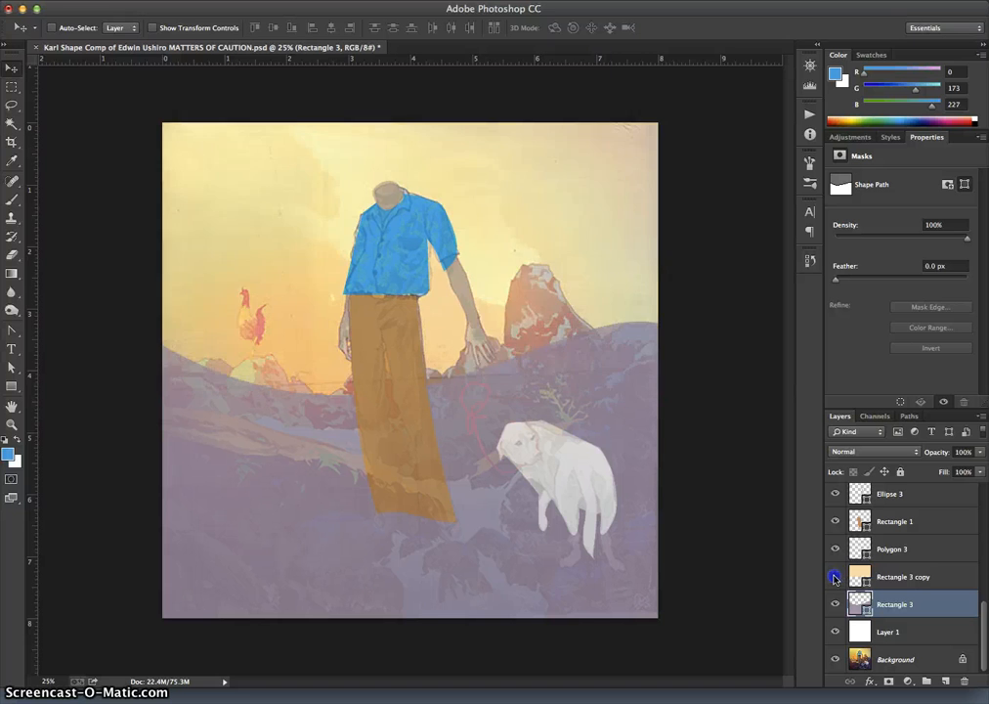
pyautogui.click(834, 577)
pyautogui.click(834, 577)
pyautogui.click(835, 577)
pyautogui.moveTo(933, 577); pyautogui.dragTo(932, 620)
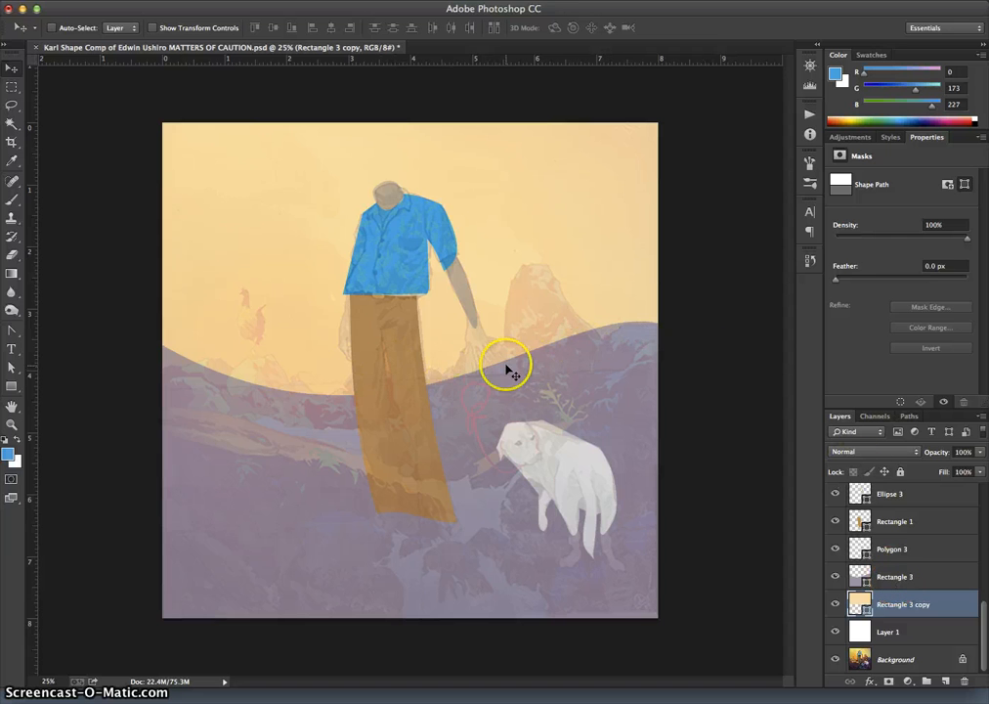
# Step: Hide and show the warped ground shape to compare it with the painting, and select the Rectangle 3 layer
pyautogui.click(836, 577)
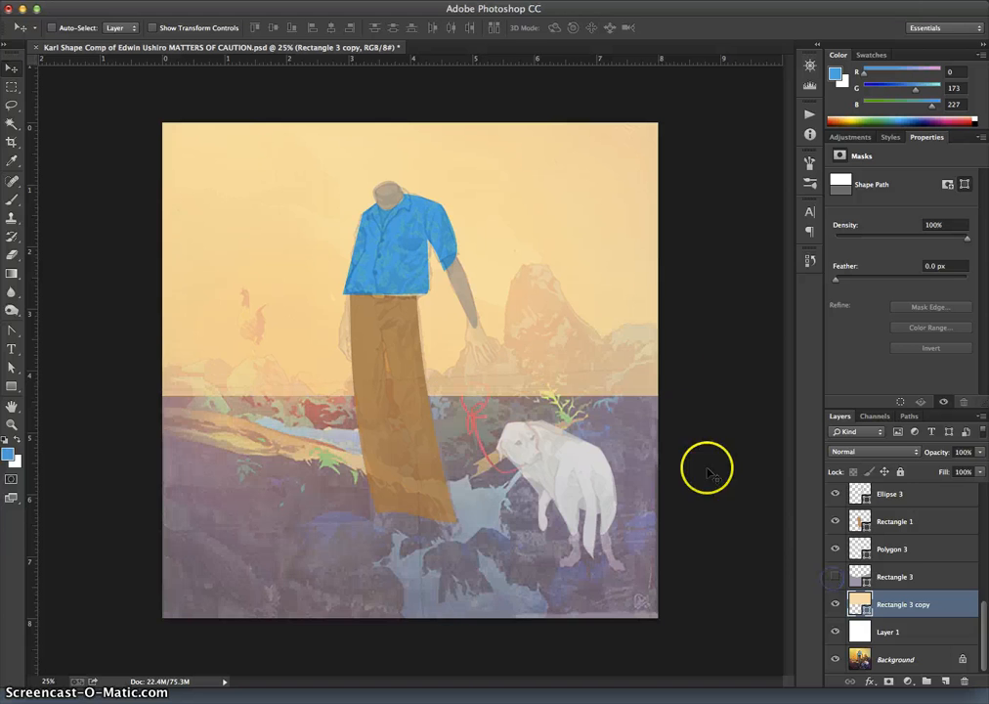
pyautogui.click(836, 577)
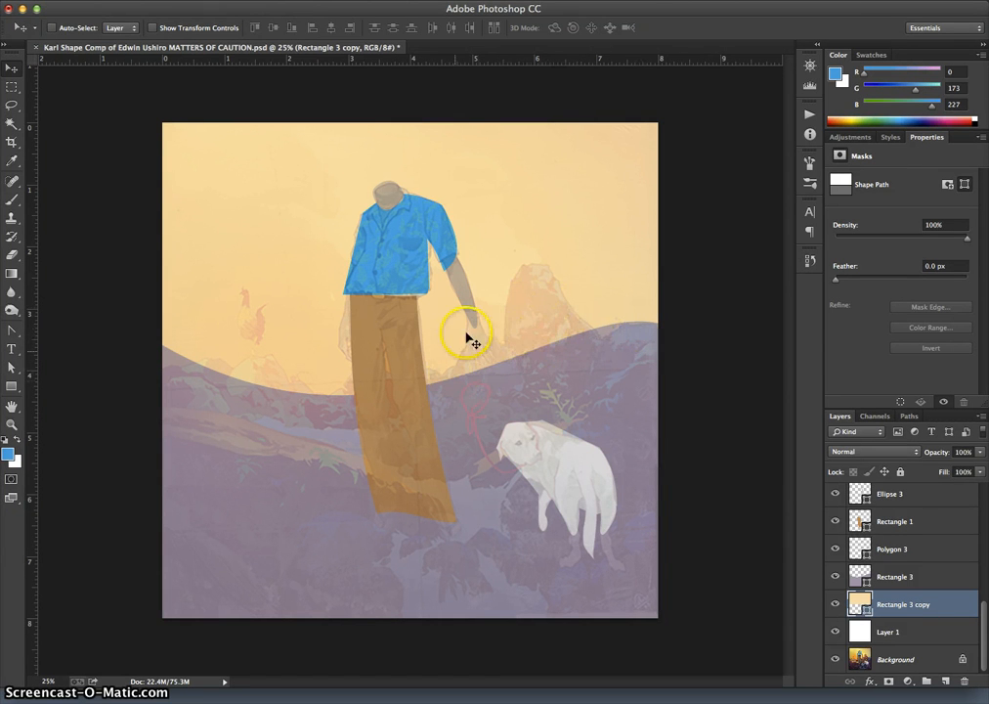
pyautogui.click(857, 577)
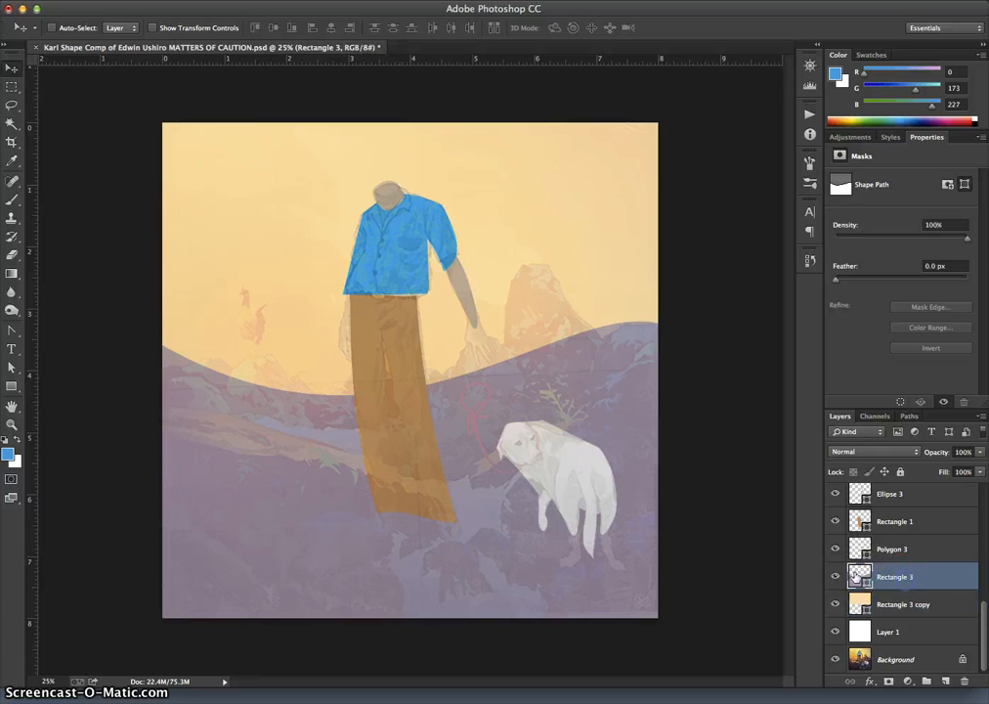
pyautogui.click(834, 577)
pyautogui.click(834, 577)
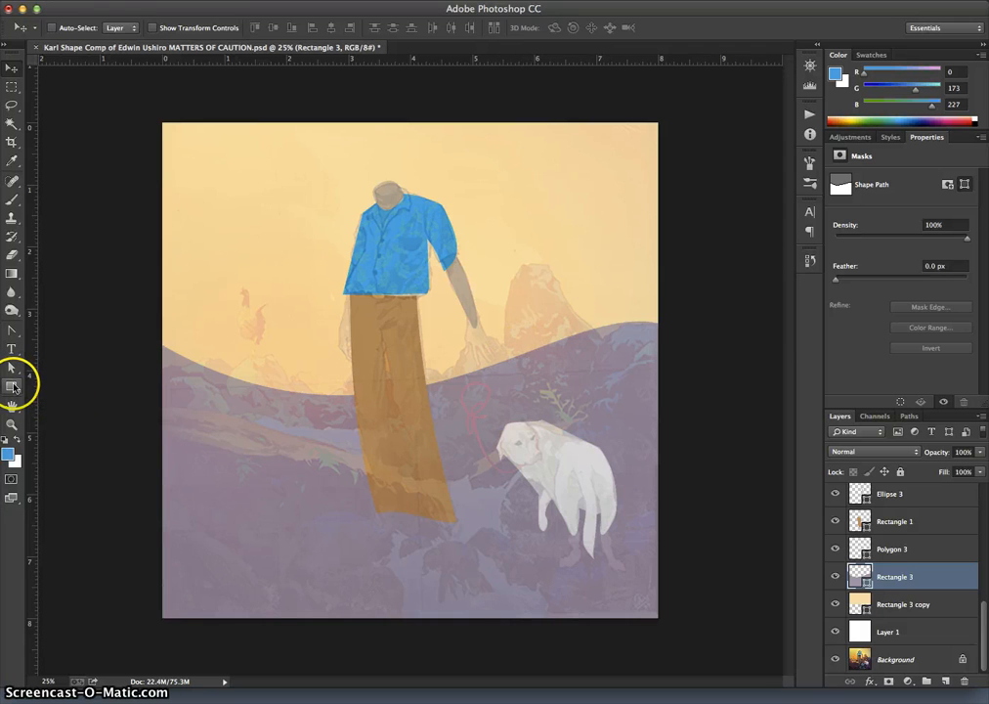
pyautogui.click(13, 386)
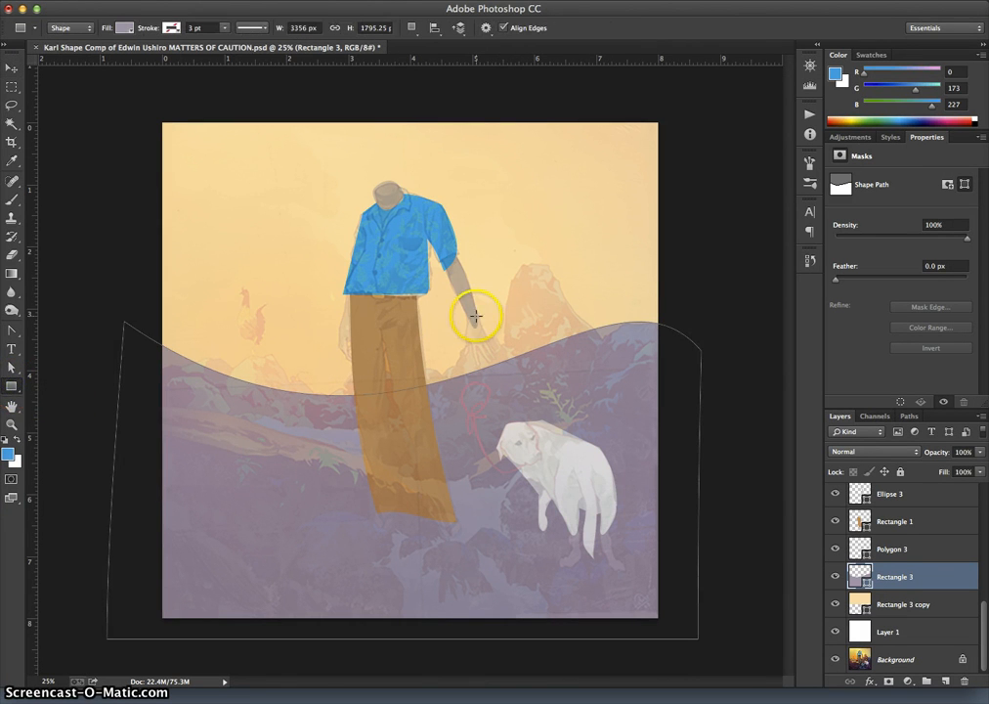
pyautogui.moveTo(494, 264); pyautogui.dragTo(575, 360)
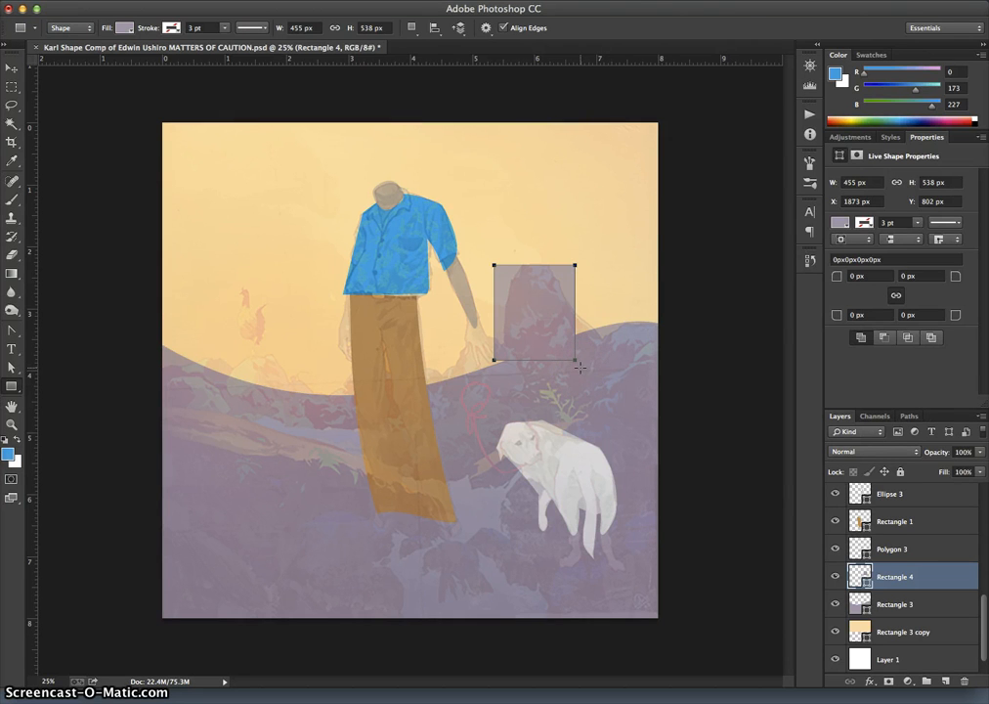
pyautogui.press('Delete')
pyautogui.click(559, 360)
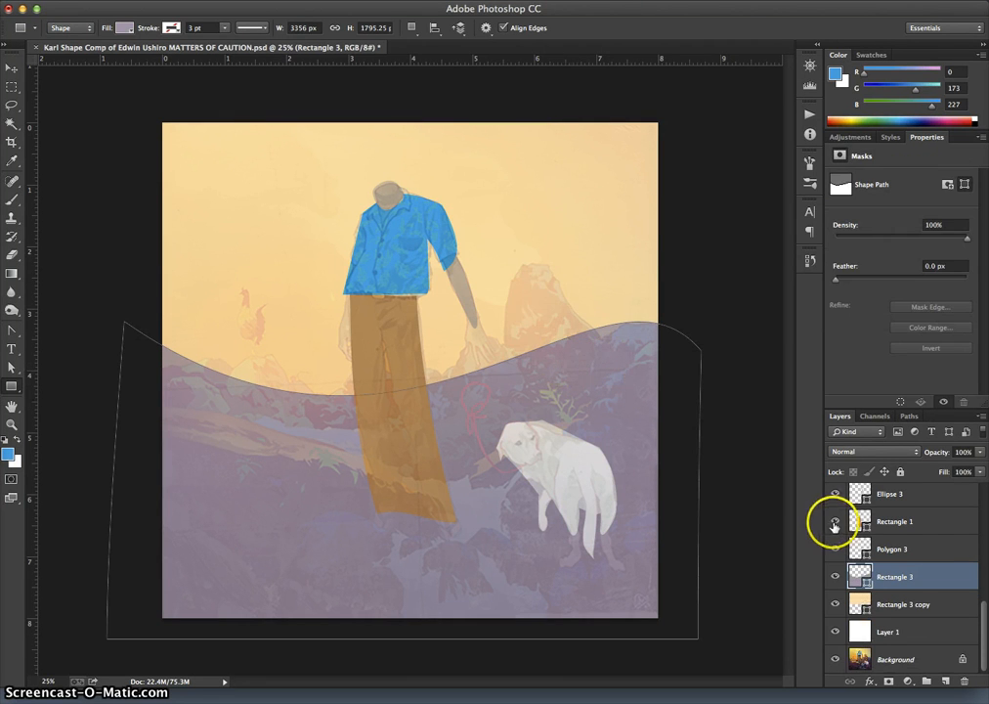
# Step: Duplicate the Rectangle 3 ground shape, then rotate the copy about 59° and shrink it over the tall rock beside the figure's hand
pyautogui.hotkey('ctrl', 'j')
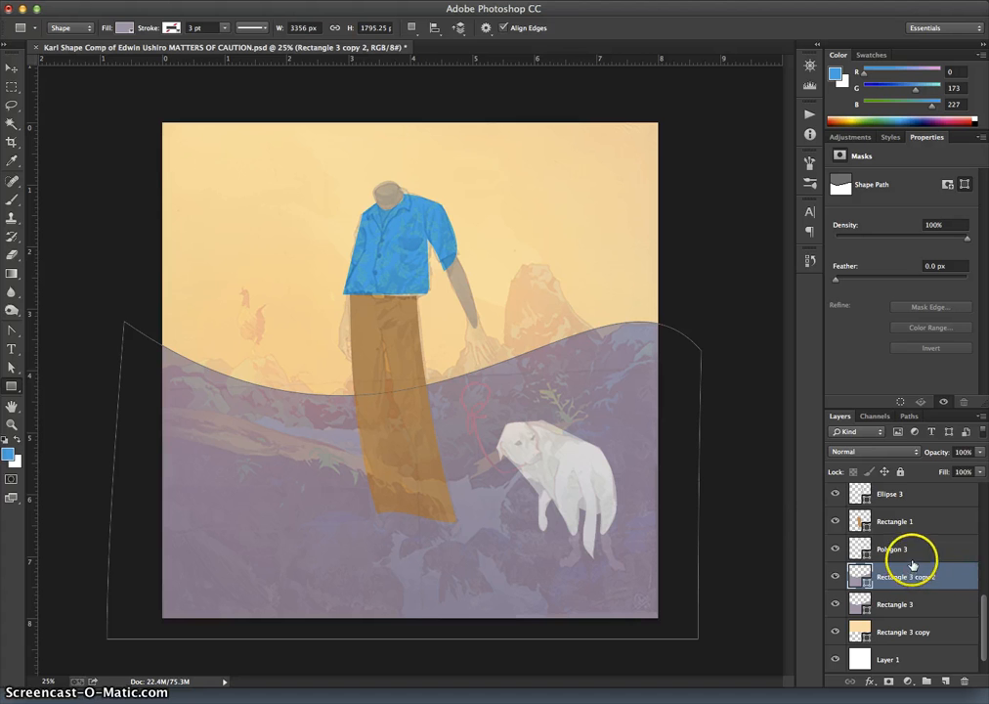
pyautogui.hotkey('ctrl', 't')
pyautogui.click(702, 319)
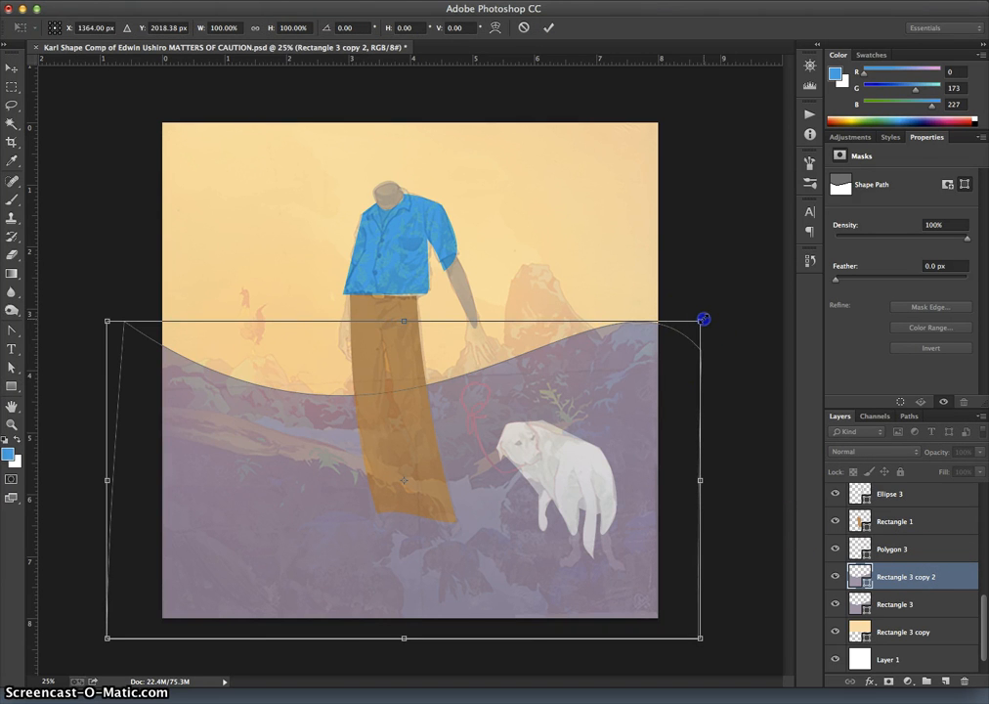
pyautogui.moveTo(702, 319); pyautogui.dragTo(591, 393)
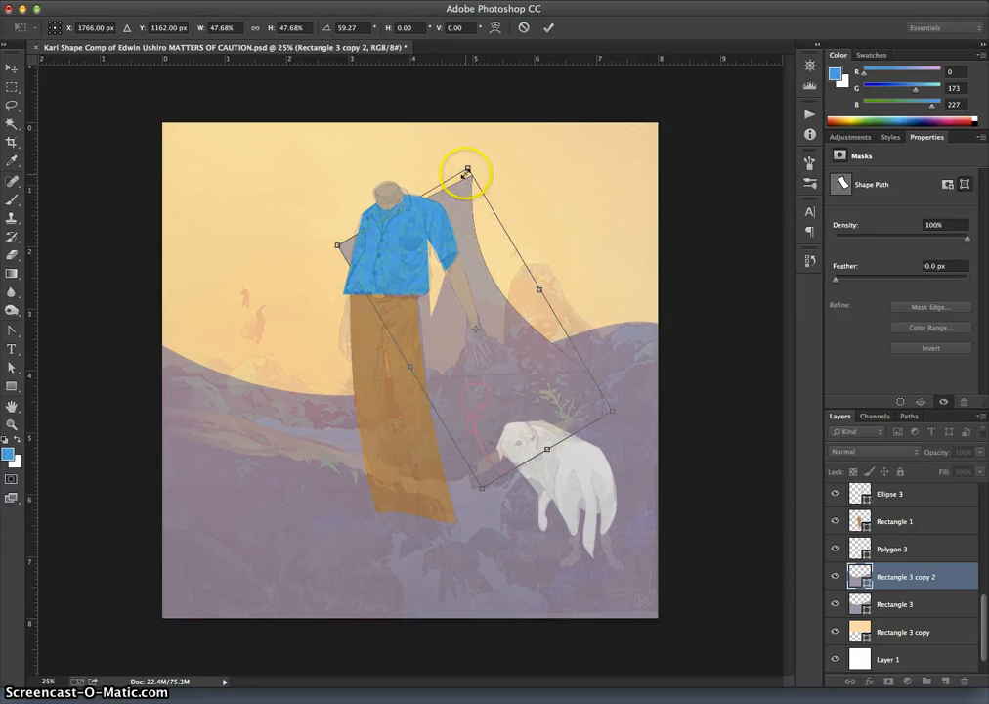
pyautogui.moveTo(467, 174); pyautogui.dragTo(538, 238)
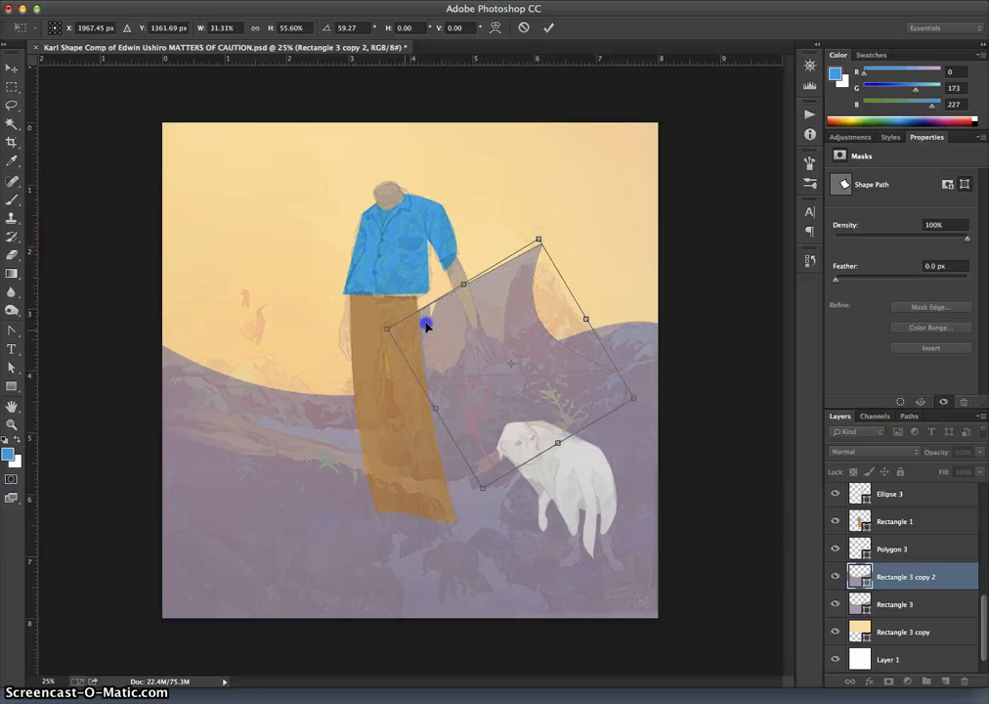
pyautogui.moveTo(427, 325); pyautogui.dragTo(480, 297)
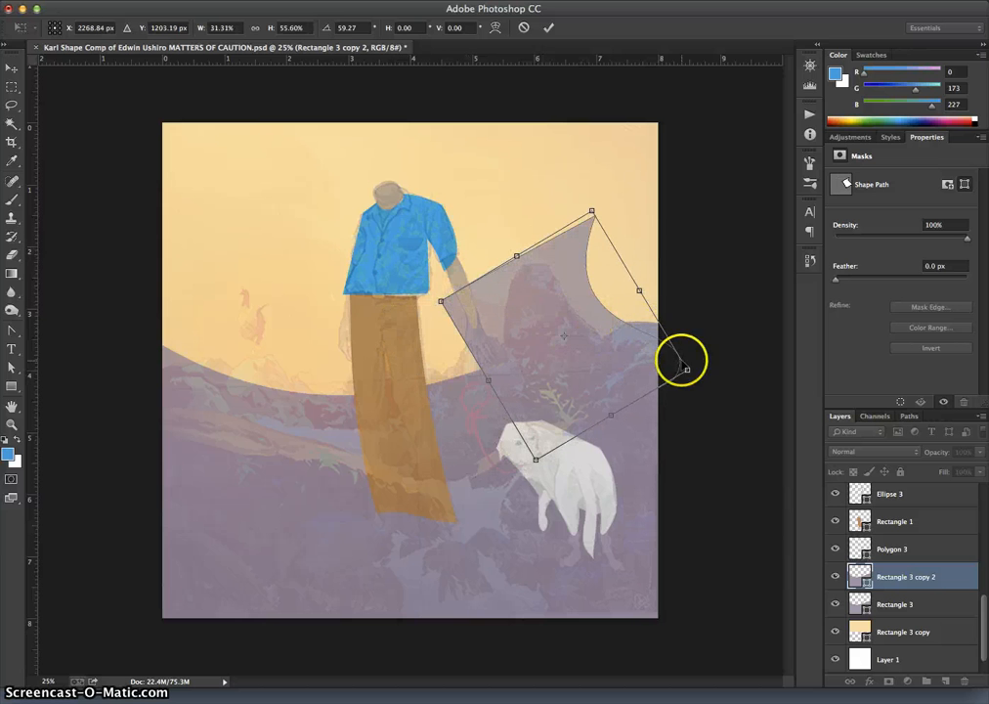
pyautogui.moveTo(686, 369); pyautogui.dragTo(611, 342)
pyautogui.doubleClick(596, 336)
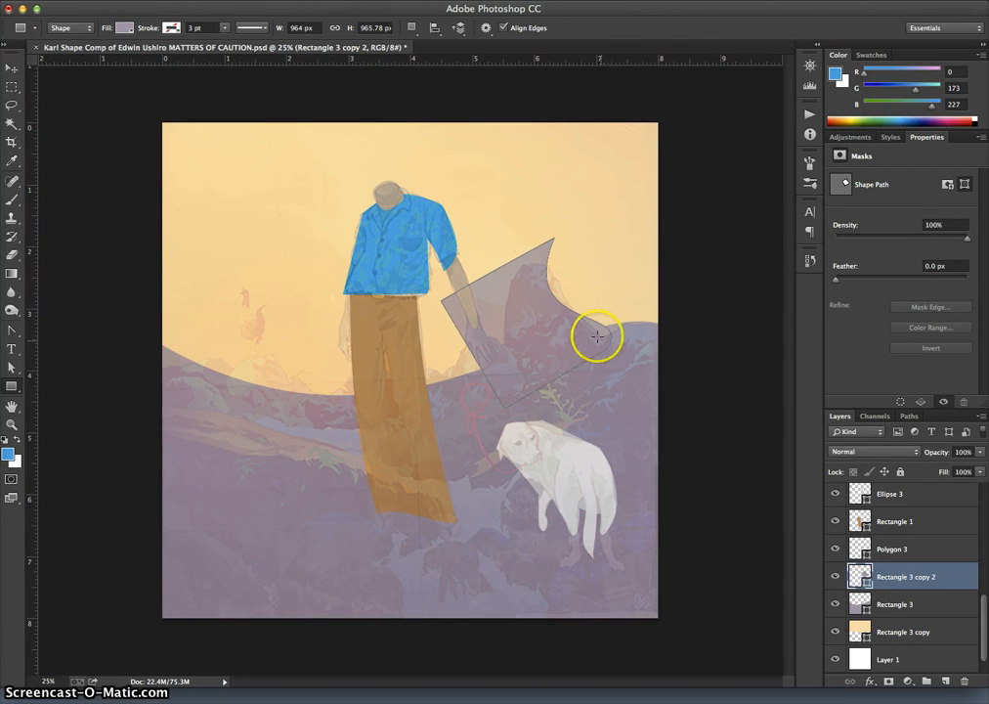
# Step: Warp the duplicated shape so its right edge and peak follow the tall rock's sloping right side and summit
pyautogui.hotkey('ctrl', 't')
pyautogui.rightClick(540, 324)
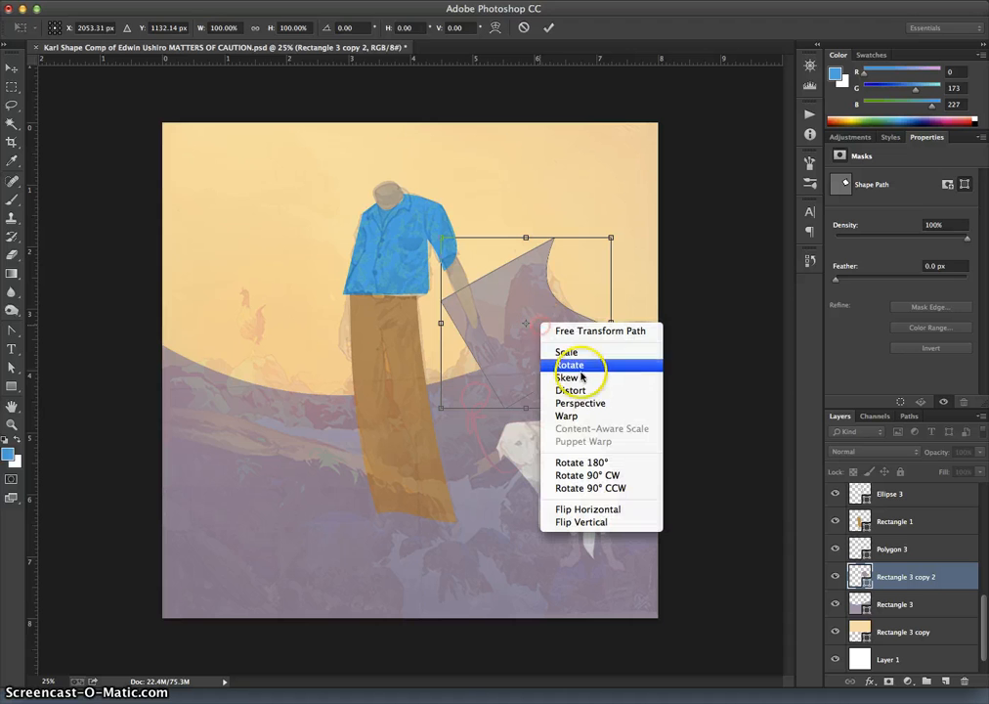
pyautogui.click(567, 415)
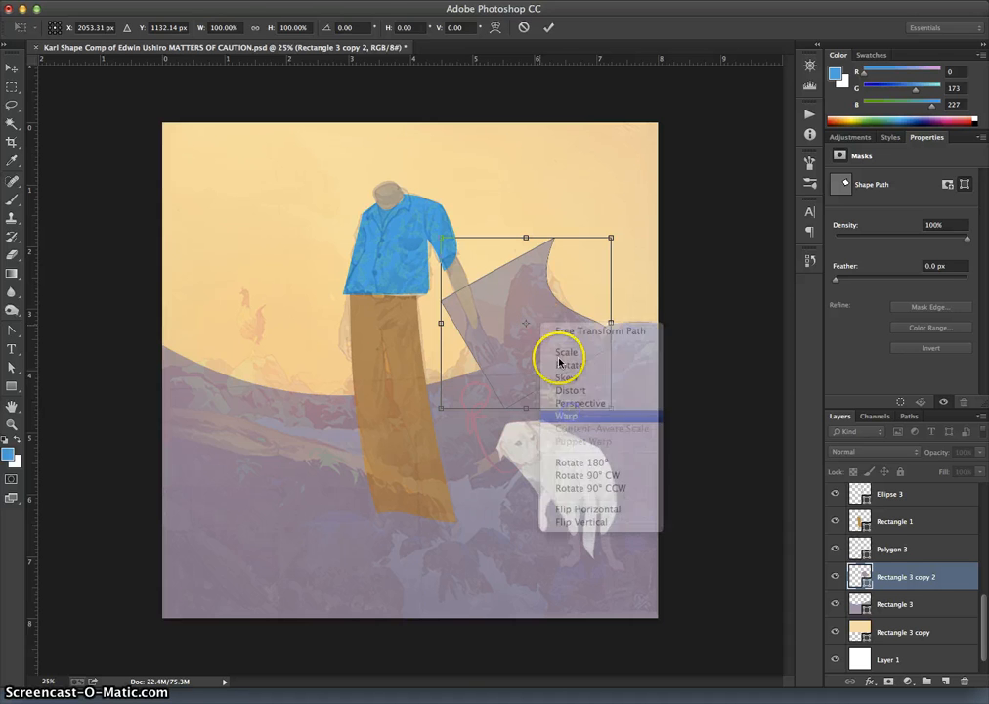
pyautogui.moveTo(540, 307); pyautogui.dragTo(556, 301)
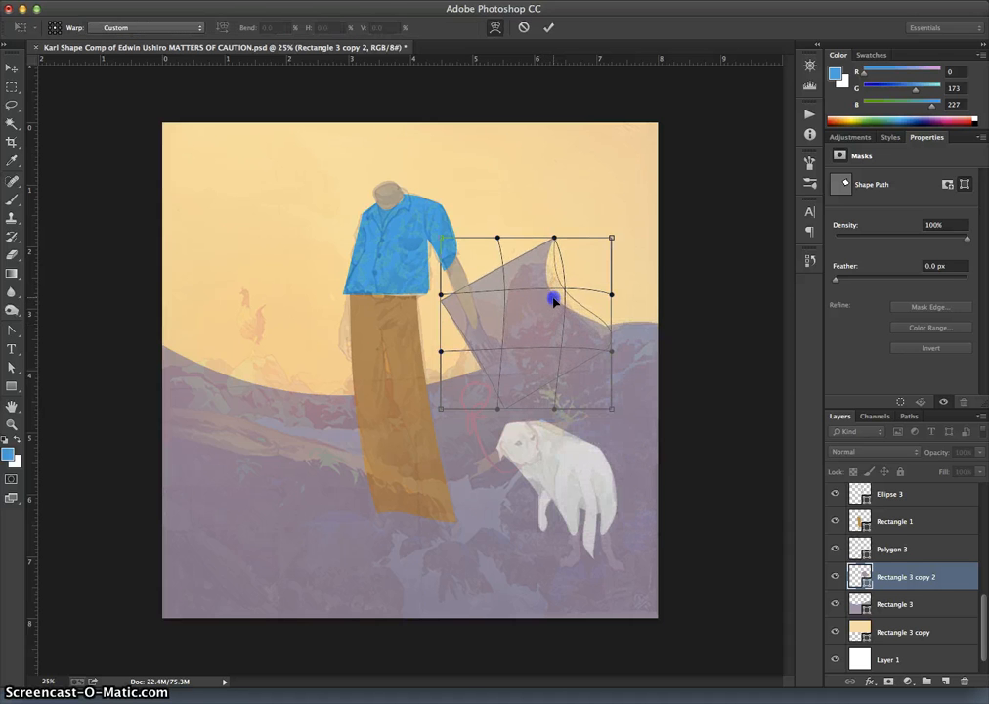
pyautogui.moveTo(606, 348)
pyautogui.mouseDown()
pyautogui.moveTo(597, 349)
pyautogui.moveTo(604, 358)
pyautogui.mouseUp()
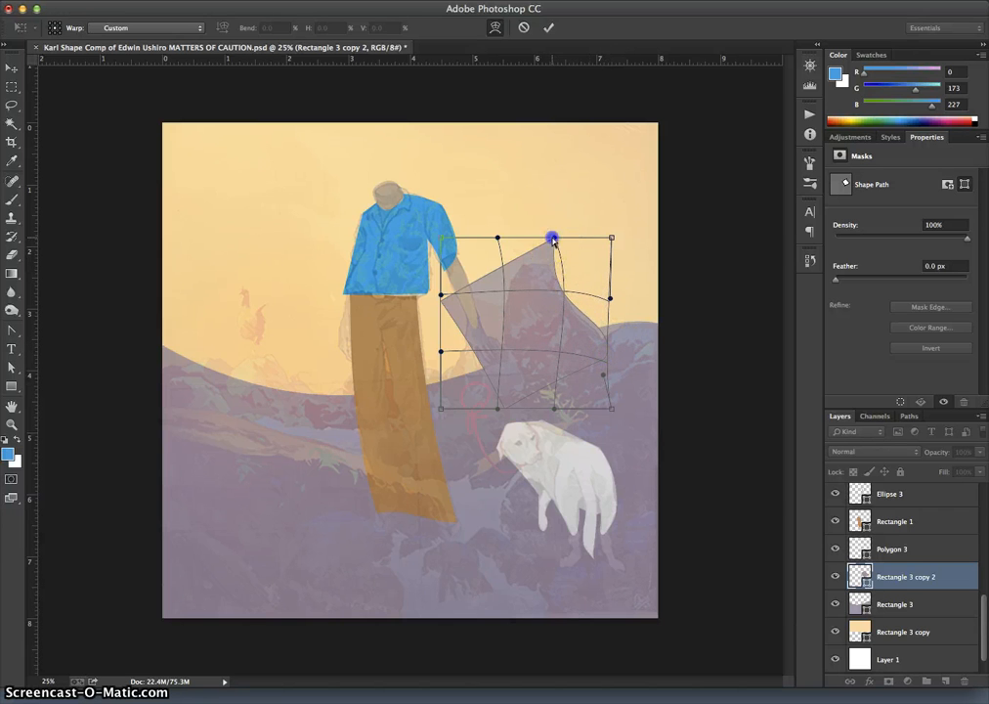
pyautogui.moveTo(553, 240); pyautogui.dragTo(545, 265)
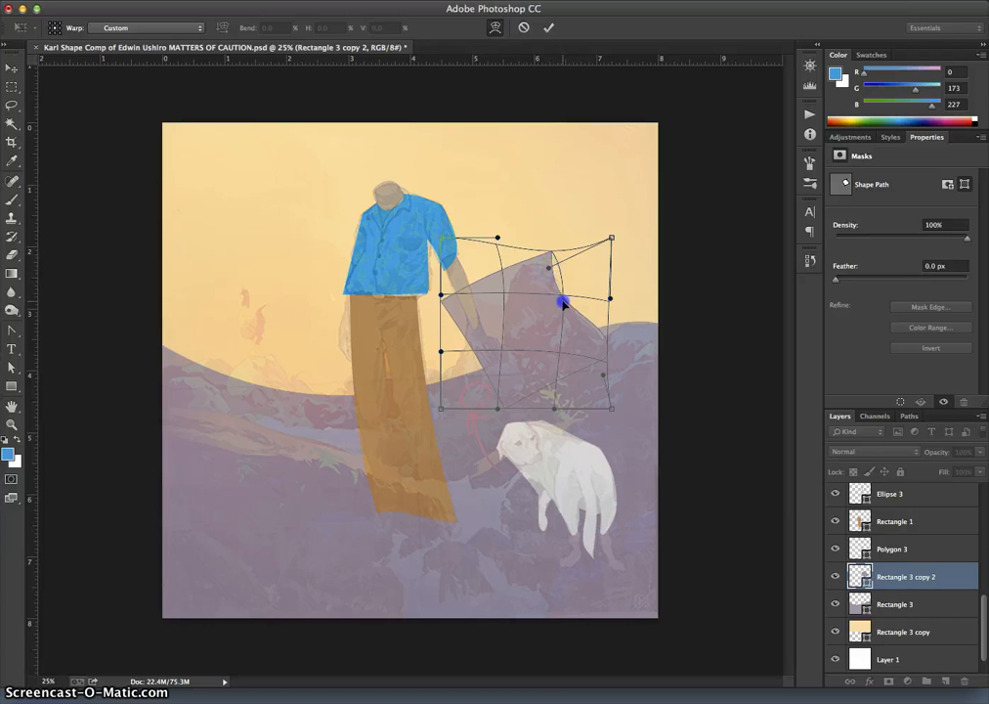
pyautogui.moveTo(555, 254); pyautogui.dragTo(600, 354)
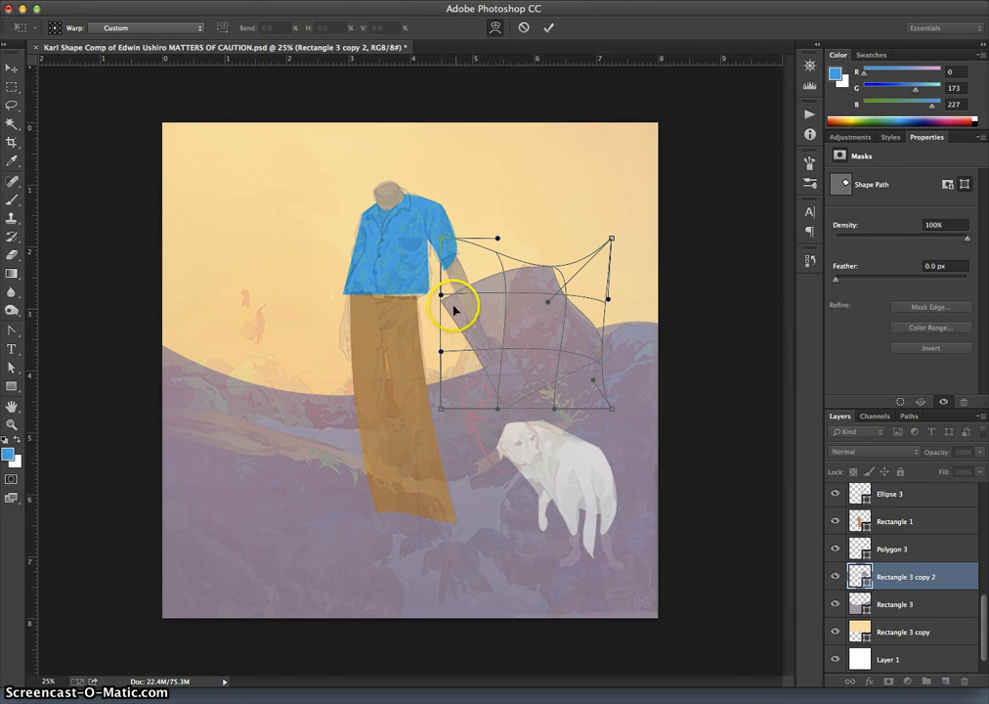
# Step: Pull the left side of the warped shape inward to the tall rock's left edge, adjust its upper corner, and apply the warp
pyautogui.moveTo(454, 309); pyautogui.dragTo(508, 315)
pyautogui.moveTo(499, 370); pyautogui.dragTo(508, 366)
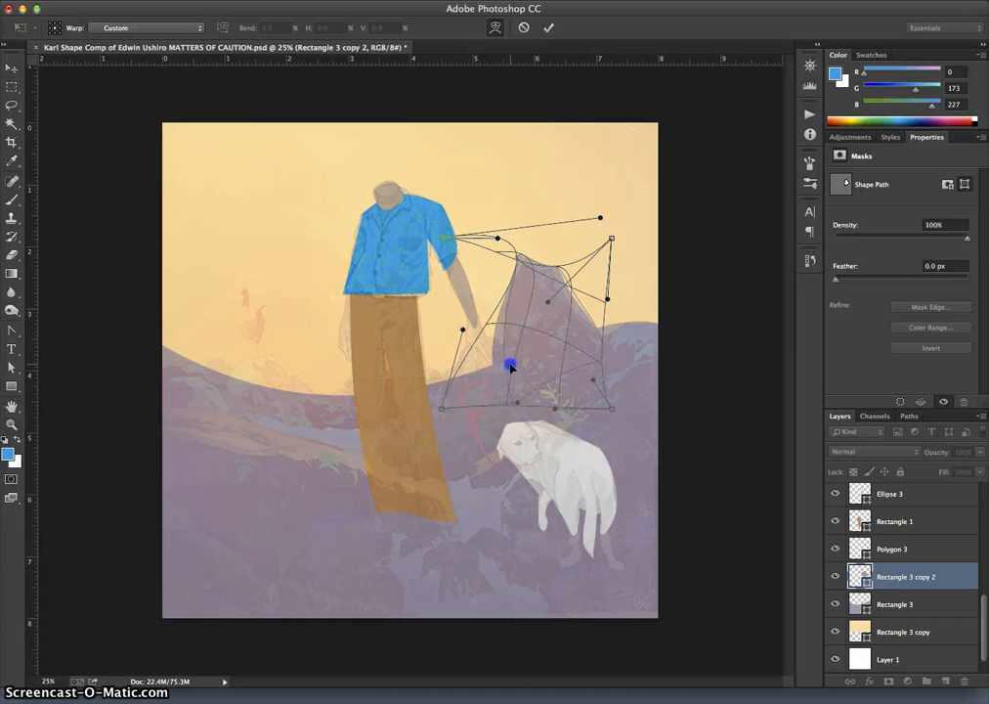
pyautogui.moveTo(521, 261); pyautogui.dragTo(524, 260)
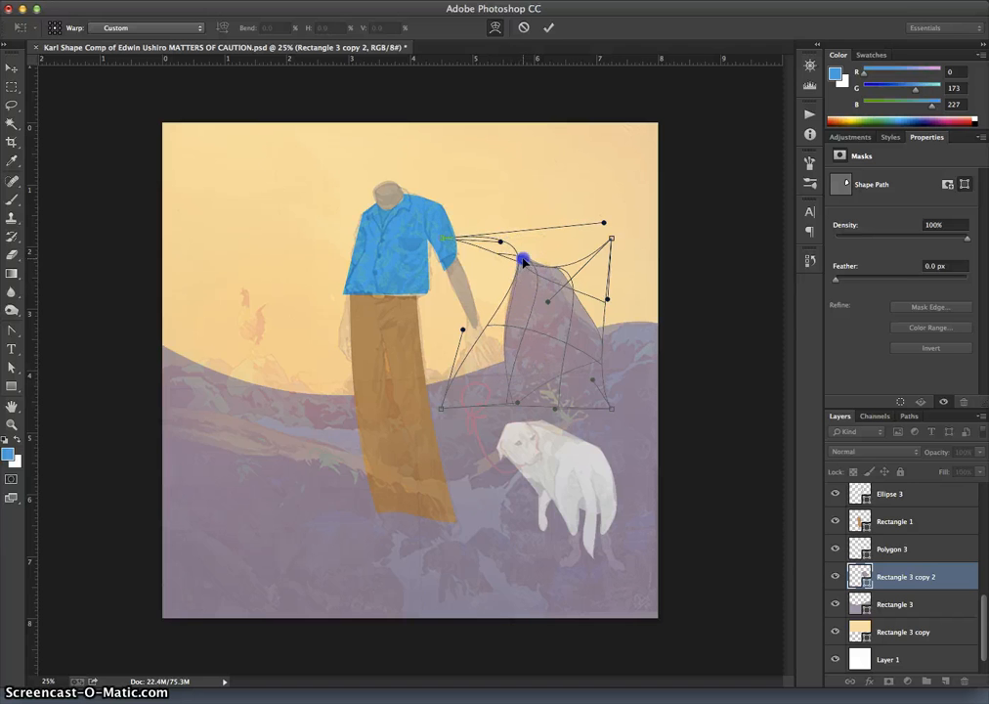
pyautogui.moveTo(447, 244); pyautogui.dragTo(535, 235)
pyautogui.click(502, 242)
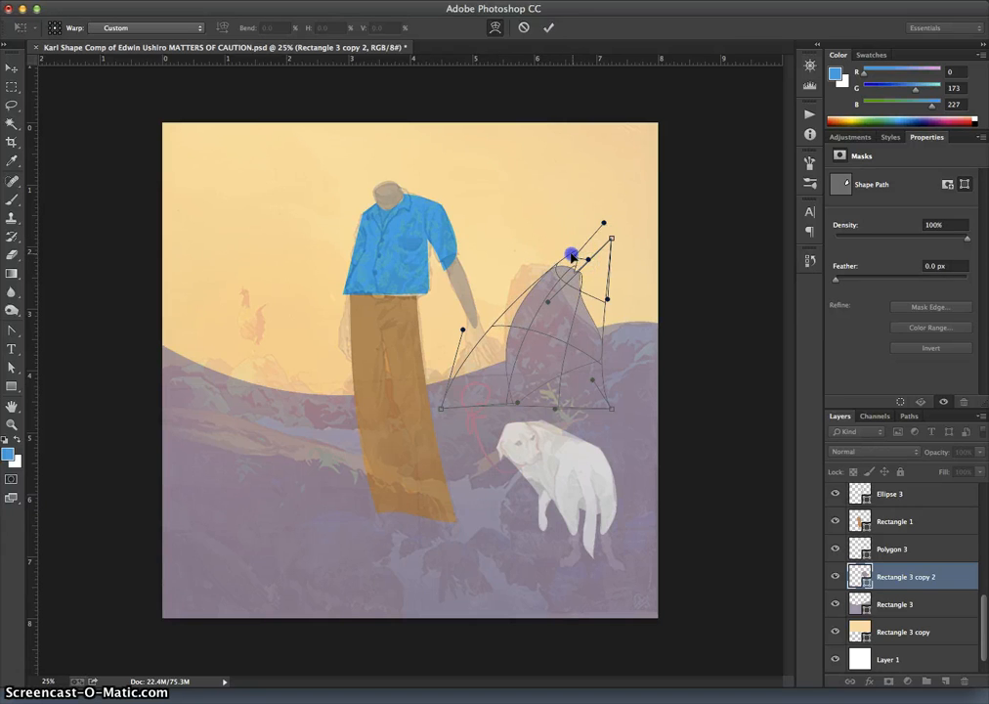
pyautogui.moveTo(561, 254); pyautogui.dragTo(535, 257)
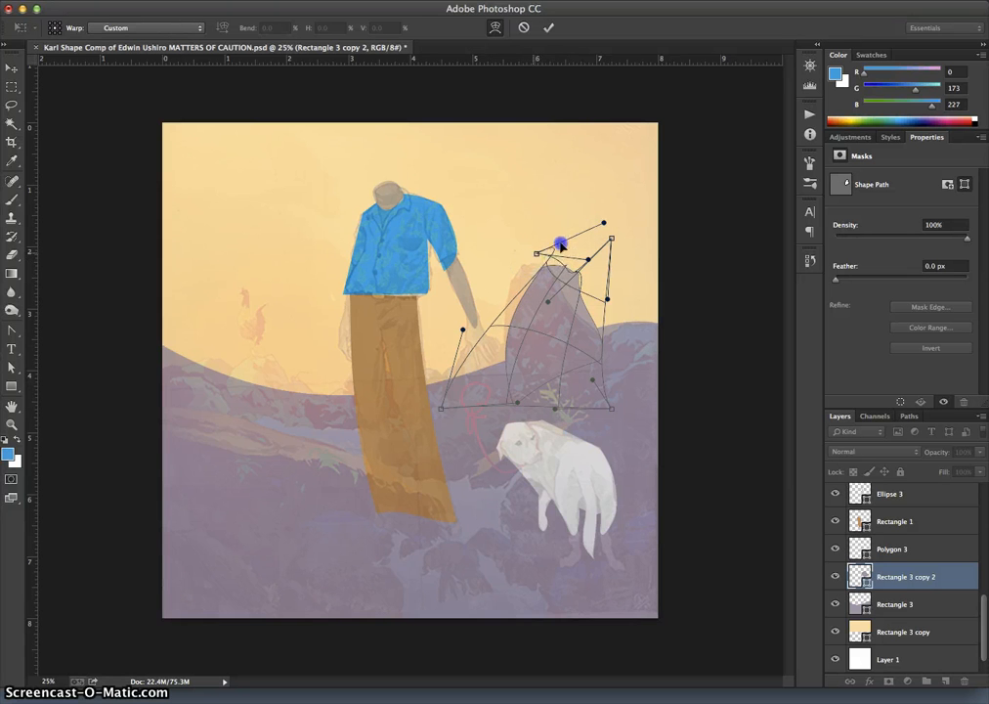
pyautogui.moveTo(561, 244); pyautogui.dragTo(581, 242)
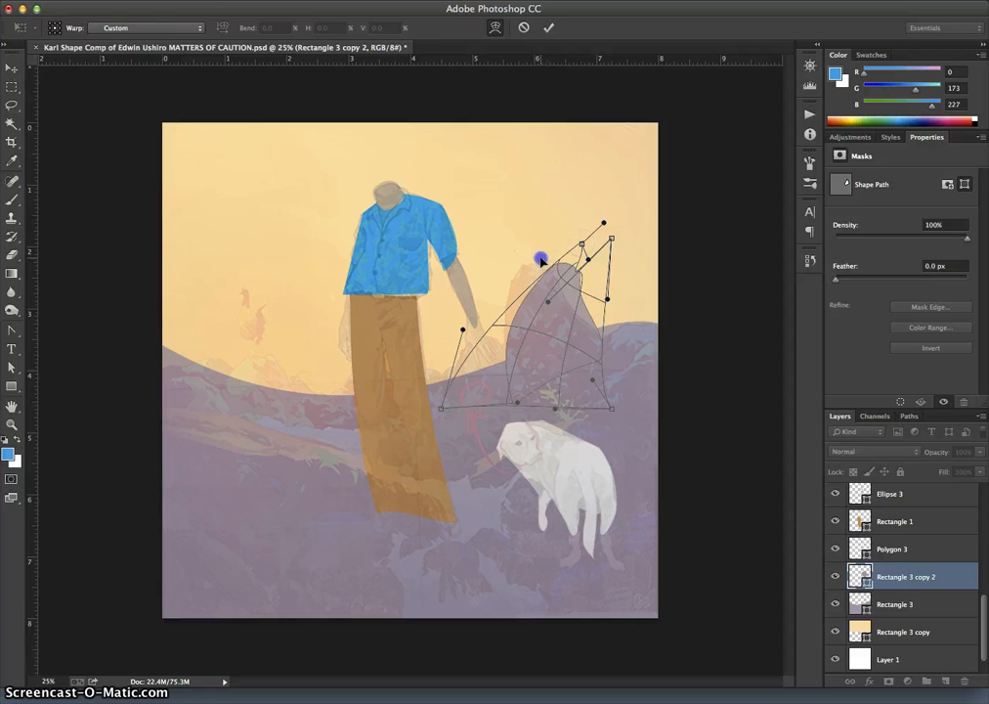
pyautogui.press('Return')
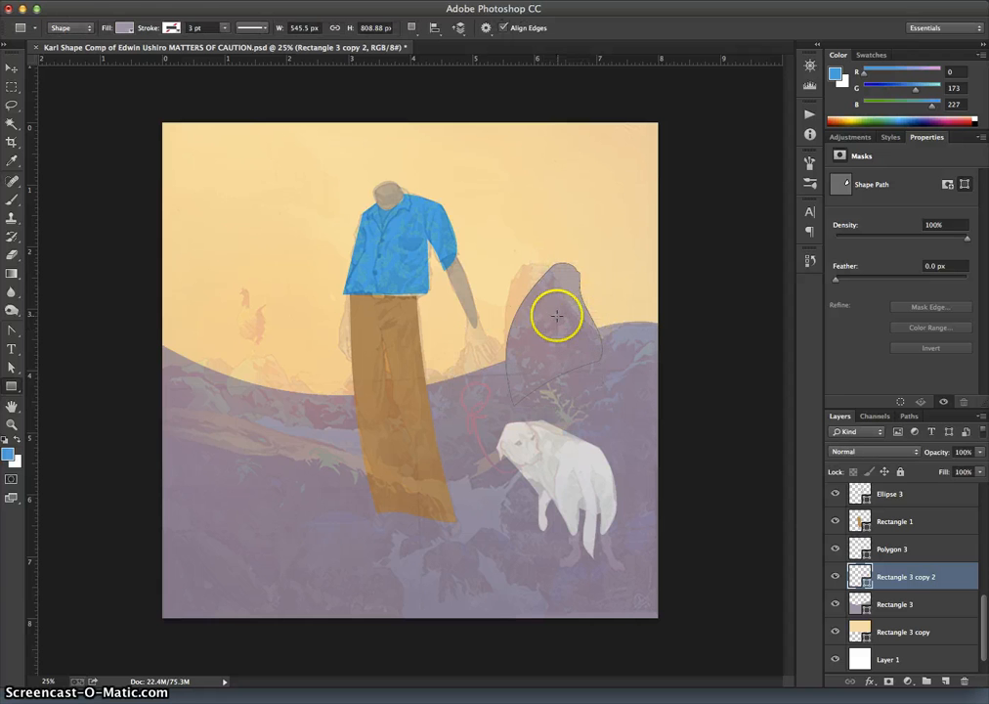
# Step: Warp the rock shape again to widen its upper left, round its top and fit its right slope to the painted rock
pyautogui.press('super+t')
pyautogui.rightClick(548, 298)
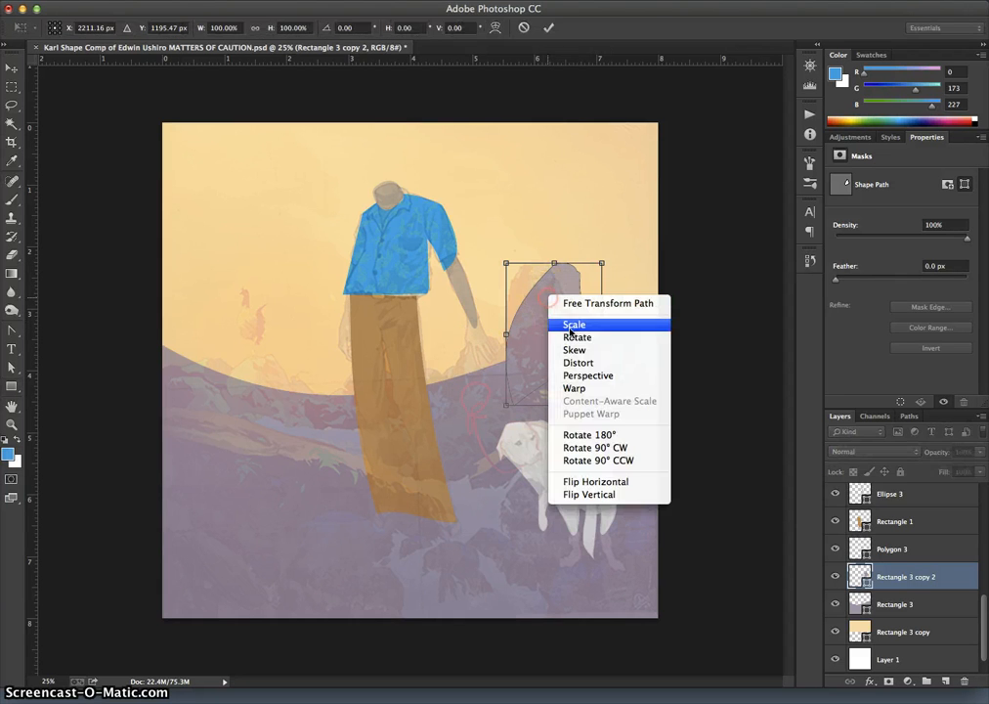
pyautogui.click(577, 386)
pyautogui.moveTo(532, 294); pyautogui.dragTo(517, 283)
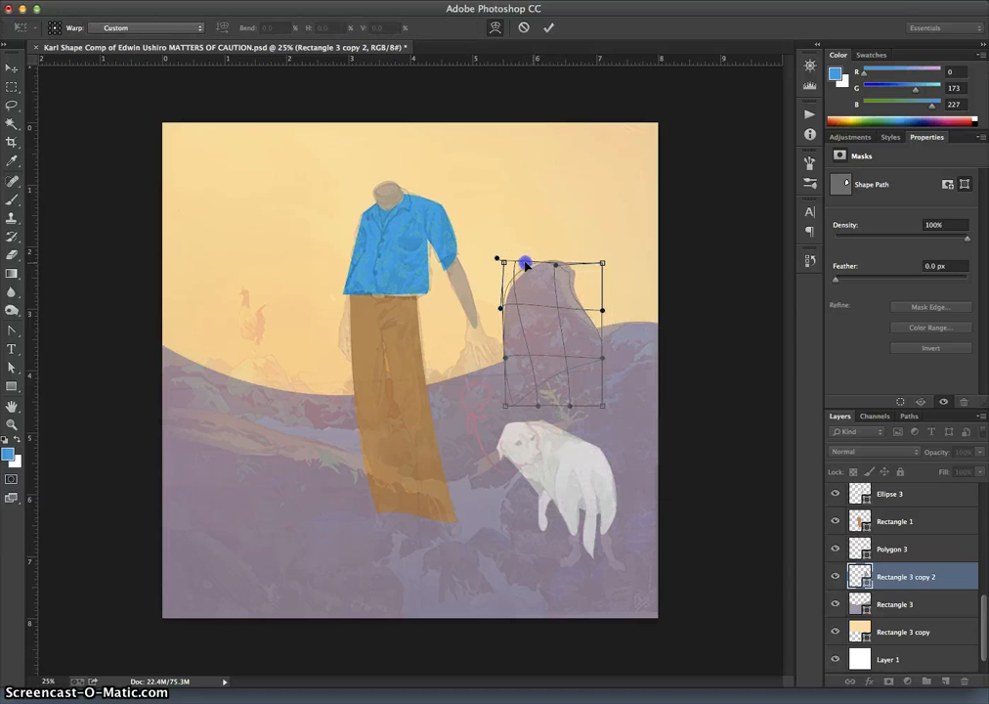
pyautogui.moveTo(526, 264); pyautogui.dragTo(510, 284)
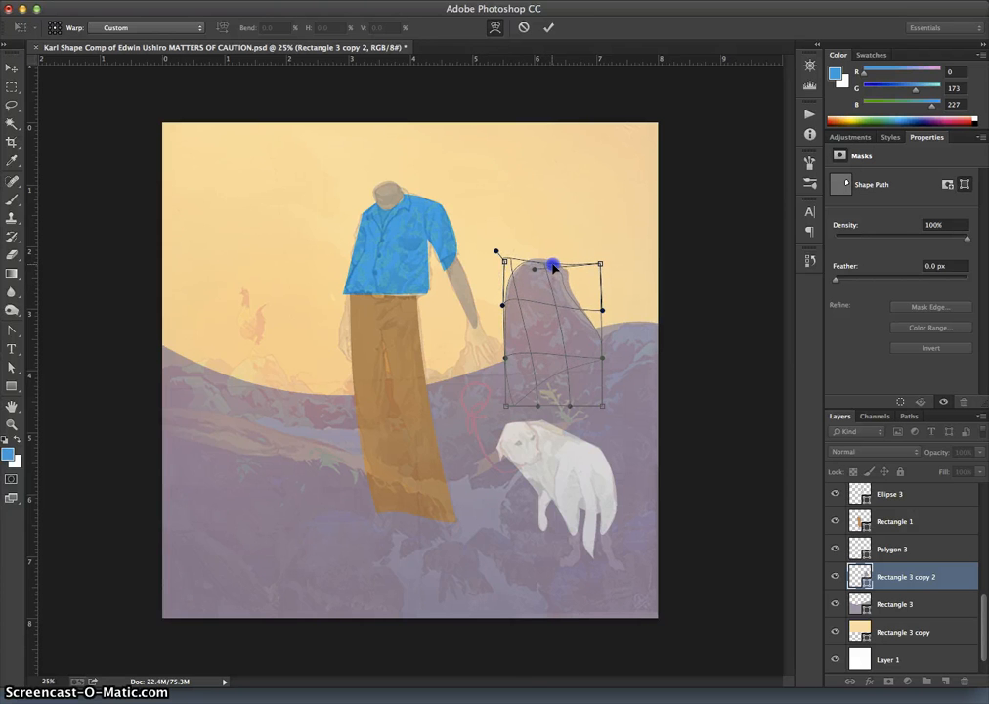
pyautogui.moveTo(583, 300); pyautogui.dragTo(594, 332)
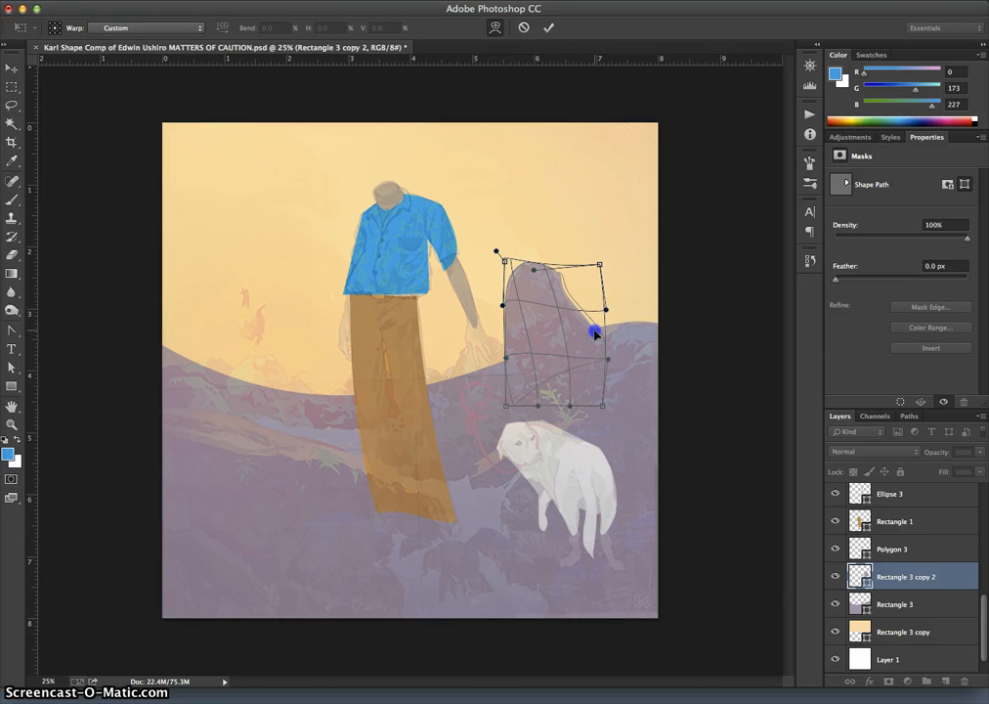
pyautogui.moveTo(571, 305); pyautogui.dragTo(574, 307)
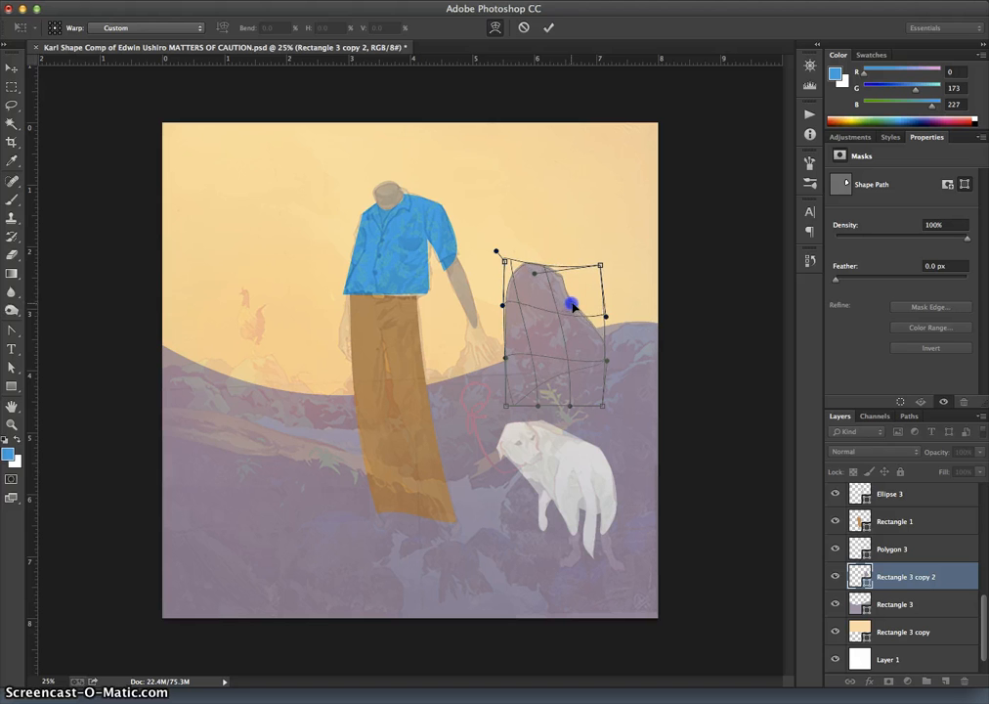
pyautogui.press('Return')
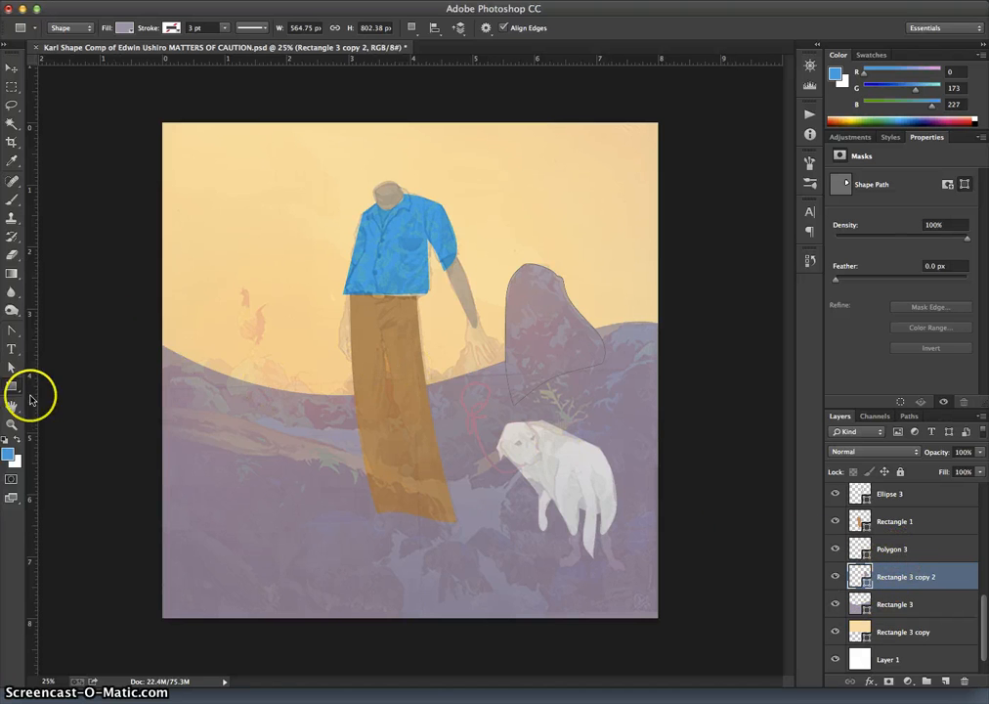
# Step: Draw a small rectangle over the low rock below the figure's hand, rotate it about 20° and scale it to about 119% by 110%
pyautogui.moveTo(456, 334); pyautogui.dragTo(508, 396)
pyautogui.hotkey('ctrl', 't')
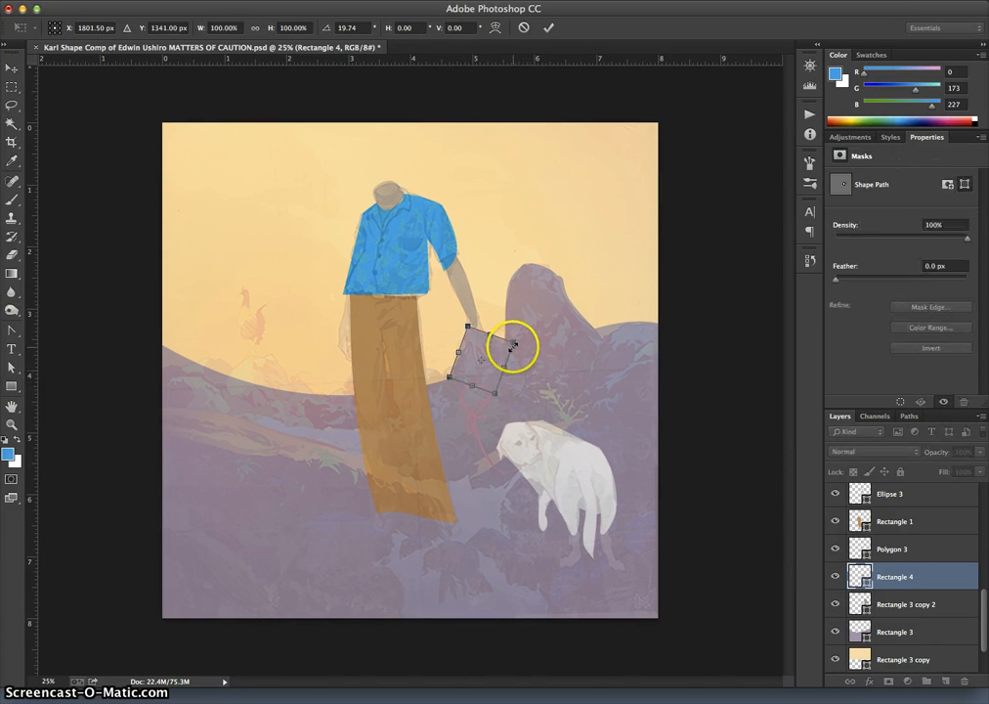
pyautogui.moveTo(513, 345); pyautogui.dragTo(523, 345)
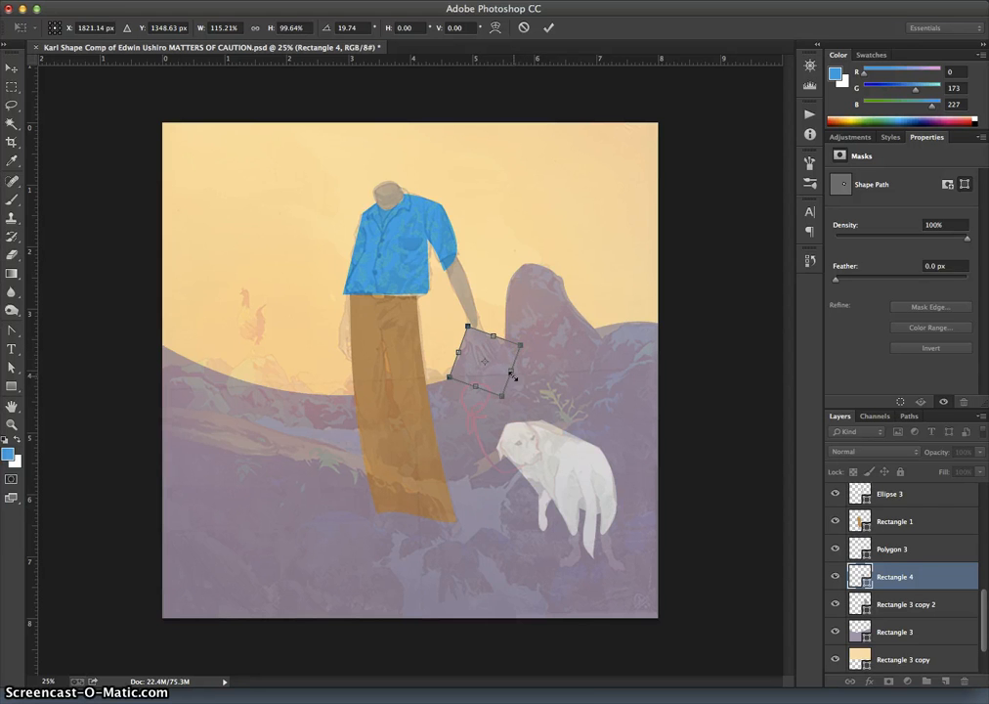
pyautogui.moveTo(451, 380); pyautogui.dragTo(448, 382)
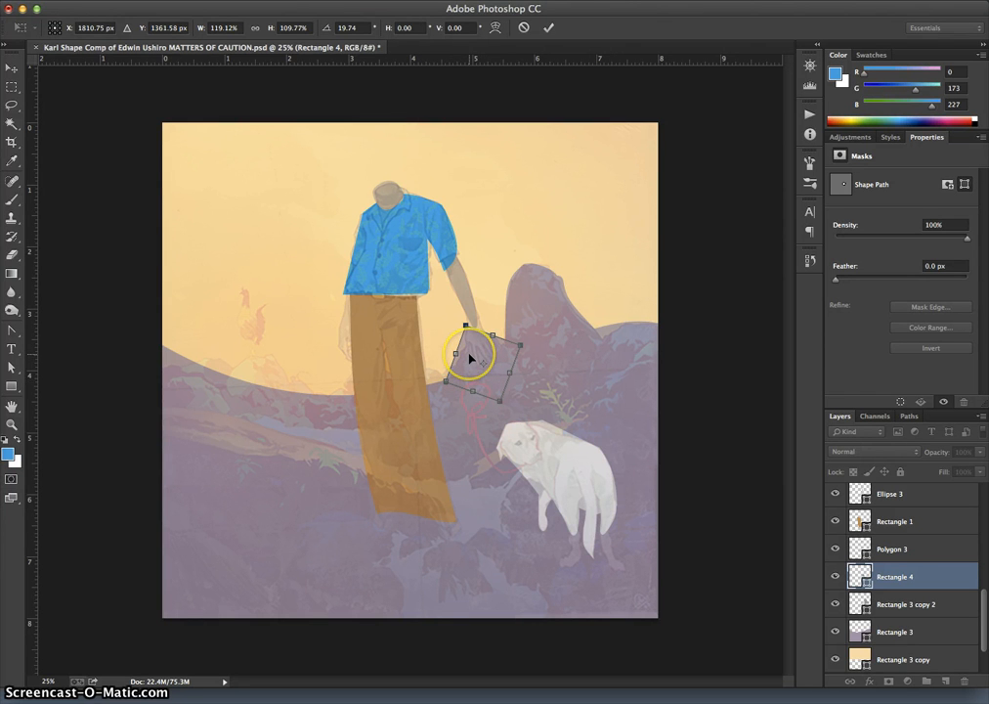
# Step: Warp the rectangle below the figure's hand so its rounded top and sloping left side follow the painted low rock
pyautogui.rightClick(465, 339)
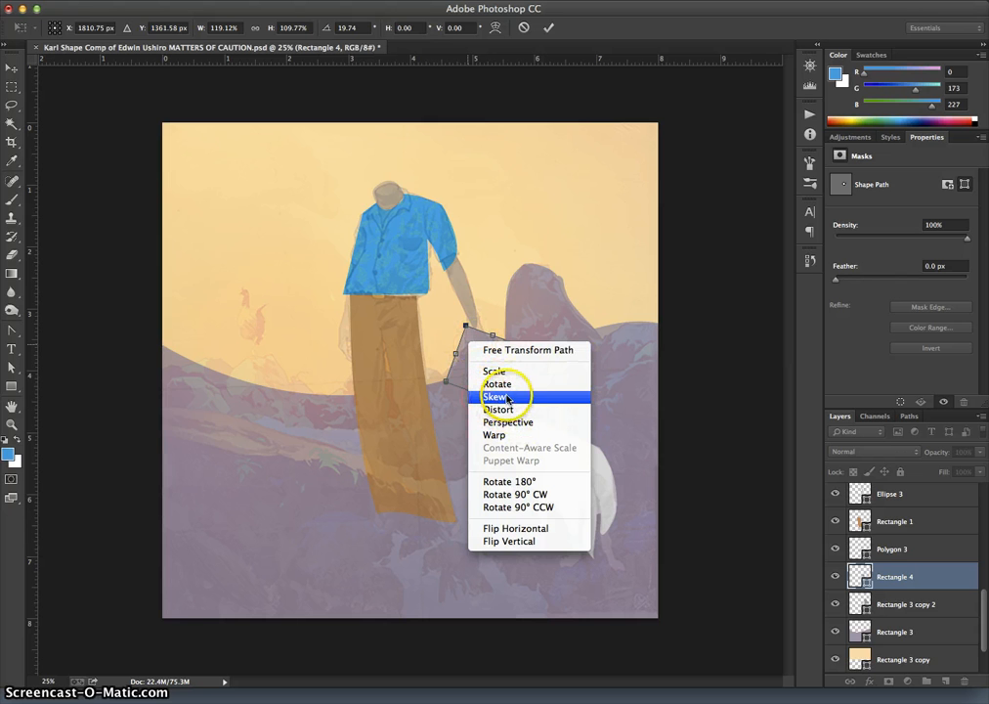
pyautogui.click(501, 435)
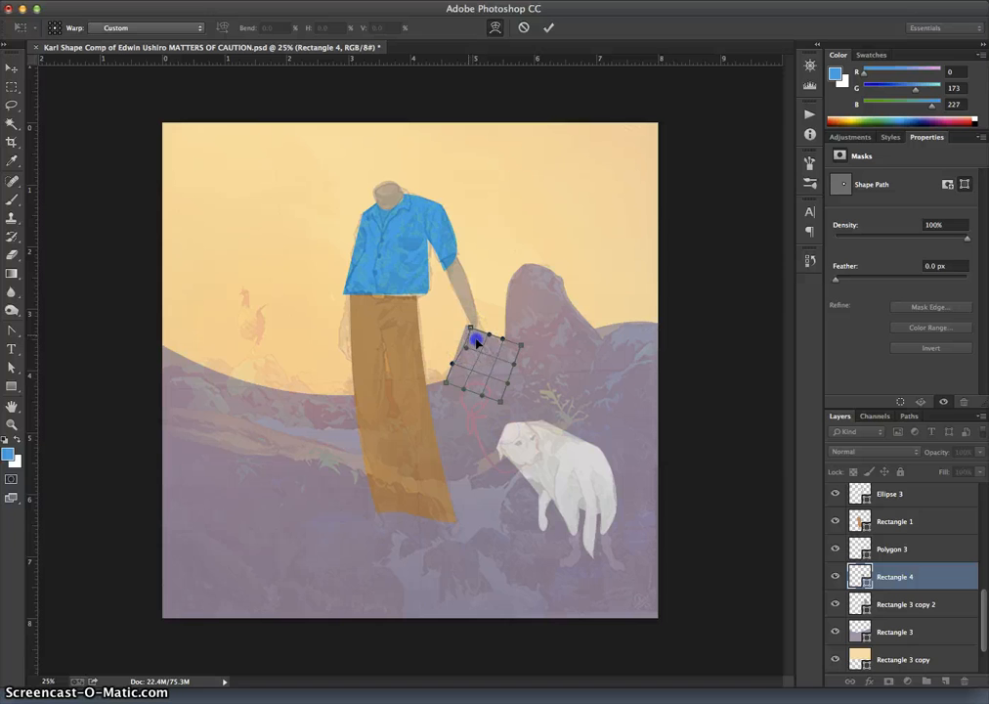
pyautogui.click(510, 347)
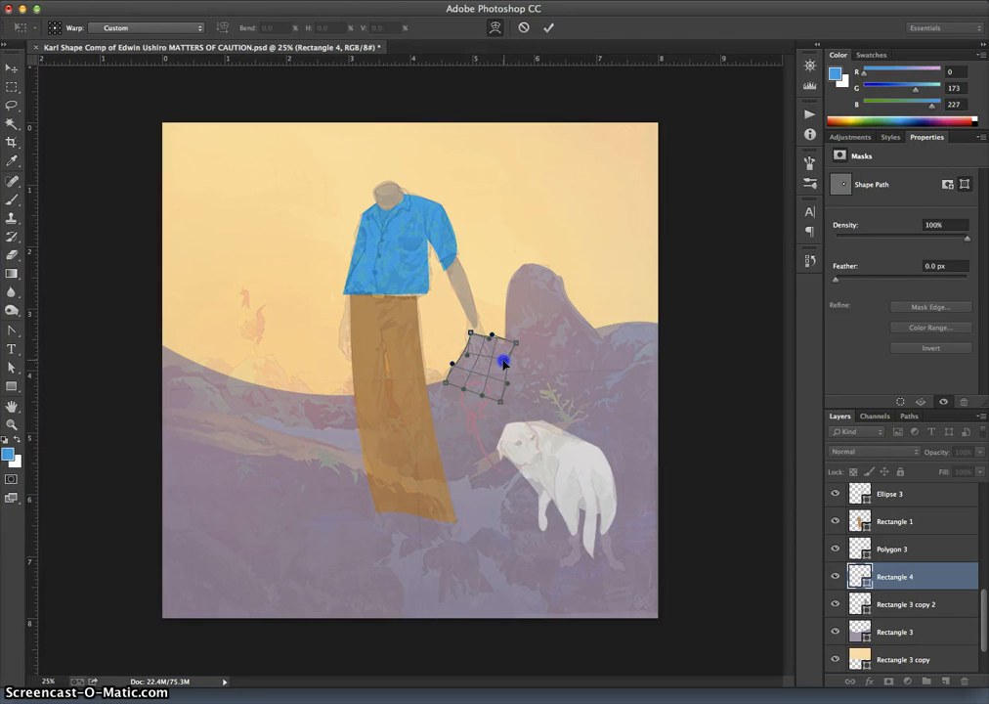
pyautogui.moveTo(510, 372); pyautogui.dragTo(511, 352)
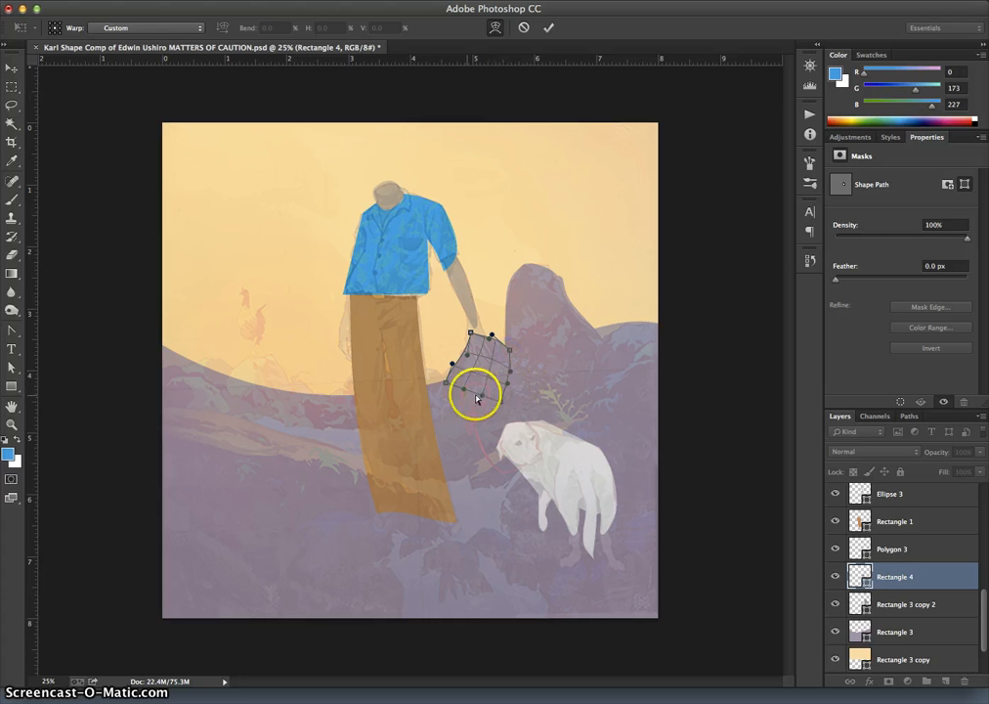
pyautogui.moveTo(451, 389)
pyautogui.mouseDown()
pyautogui.moveTo(440, 380)
pyautogui.moveTo(422, 388)
pyautogui.moveTo(434, 382)
pyautogui.mouseUp()
pyautogui.press('Return')
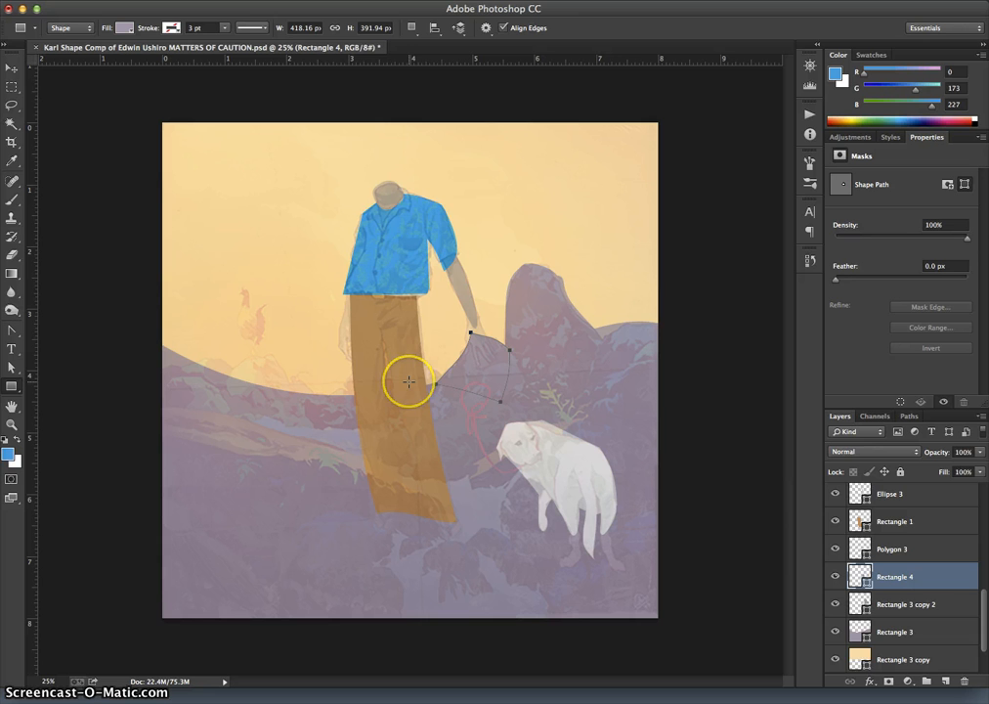
# Step: Duplicate the low rock shape, move it onto the left ridge, rotate it about -60° and scale it to about 123% by 216%
pyautogui.hotkey('ctrl', 'j')
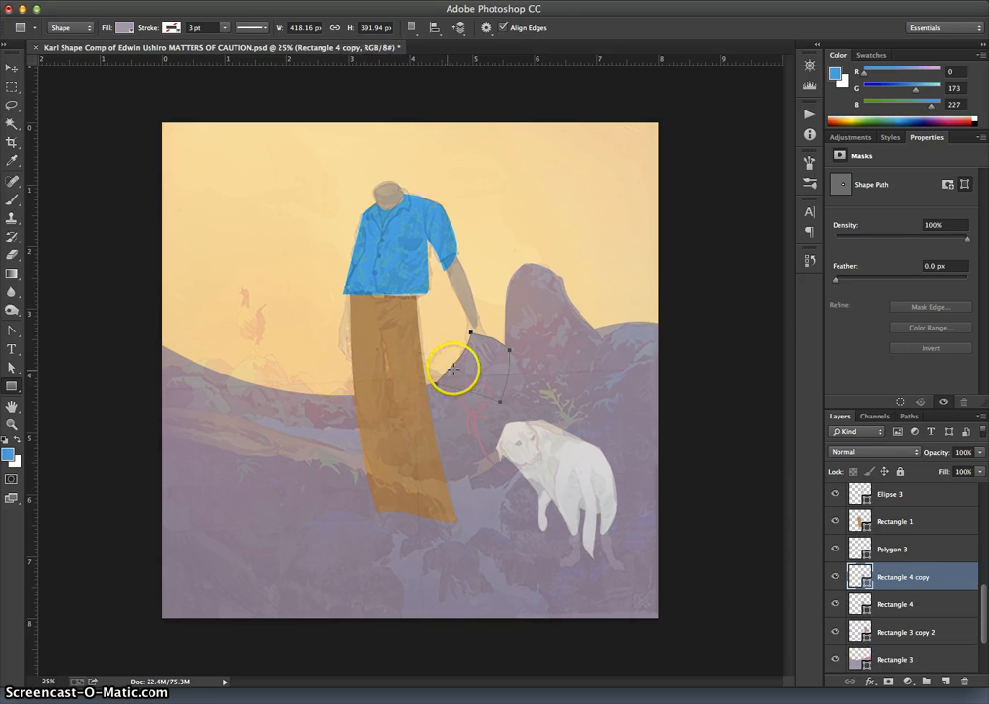
pyautogui.click(12, 67)
pyautogui.moveTo(478, 360); pyautogui.dragTo(232, 358)
pyautogui.hotkey('ctrl', 't')
pyautogui.moveTo(287, 326); pyautogui.dragTo(322, 389)
pyautogui.moveTo(213, 323)
pyautogui.mouseDown()
pyautogui.moveTo(231, 323)
pyautogui.moveTo(206, 332)
pyautogui.mouseUp()
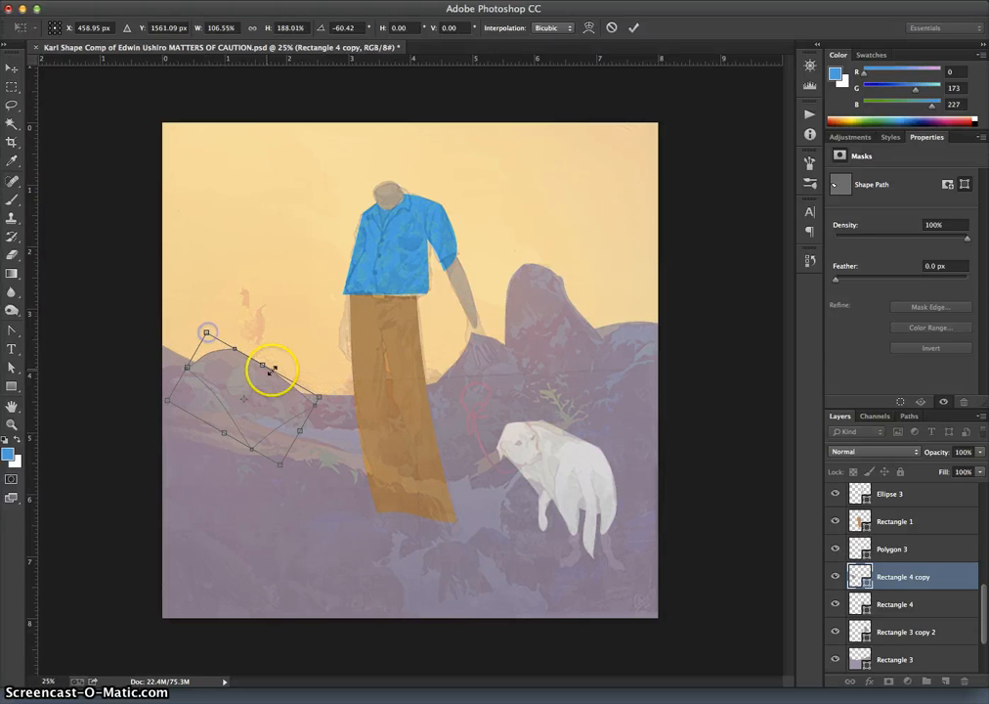
pyautogui.moveTo(319, 396); pyautogui.dragTo(340, 392)
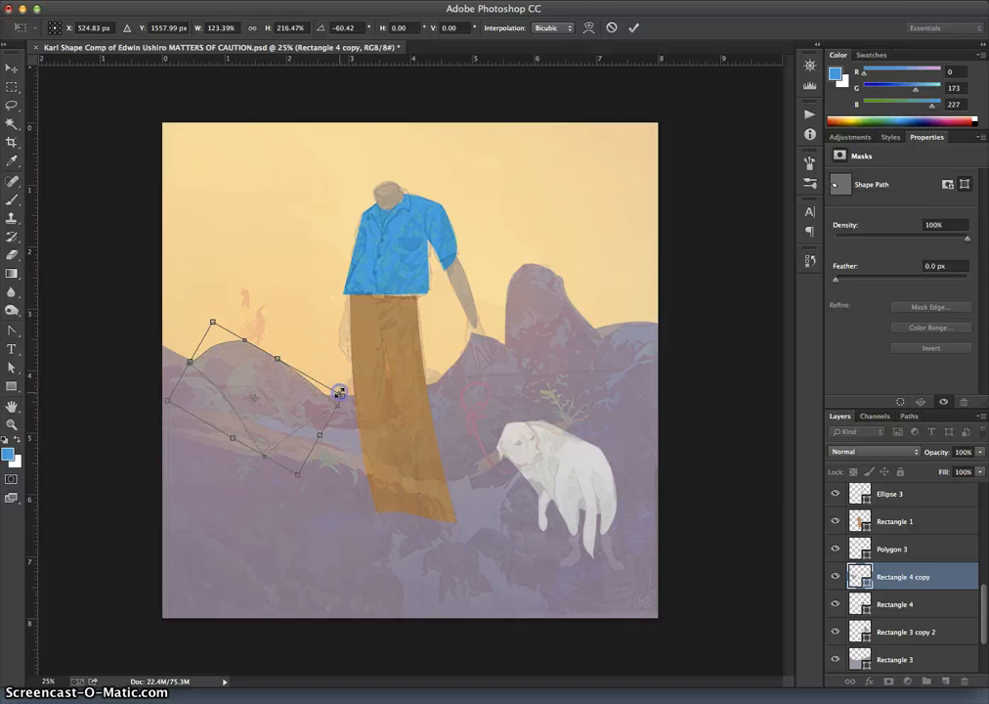
pyautogui.press('Return')
# Step: Warp the duplicated ridge shape to lower its hump and flatten its top toward the painted left ridge
pyautogui.rightClick(272, 376)
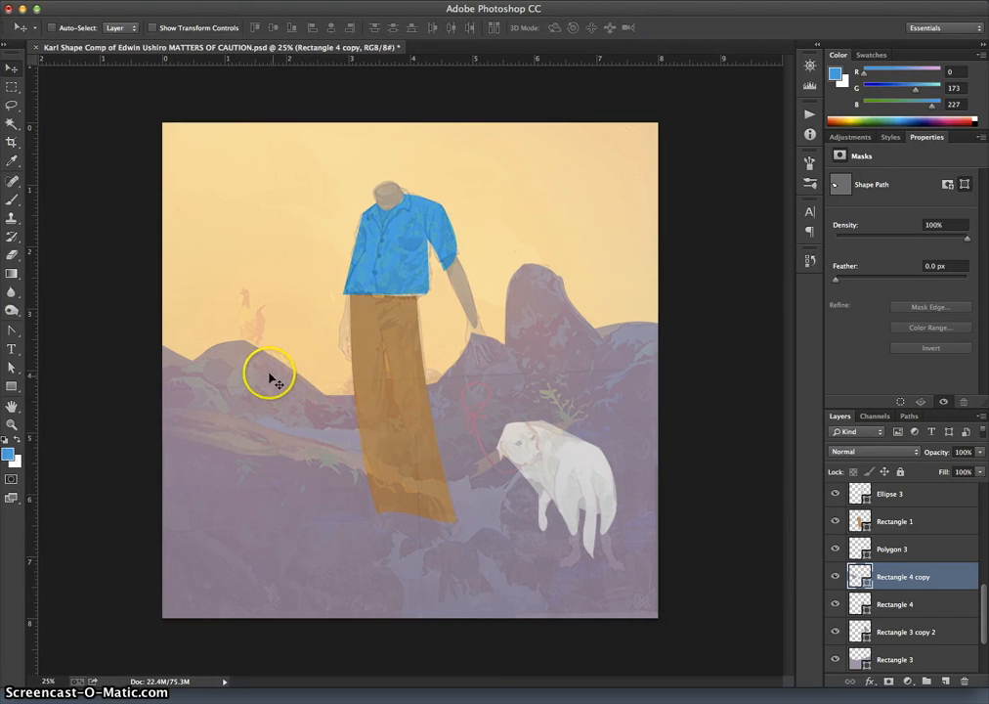
pyautogui.click(247, 385)
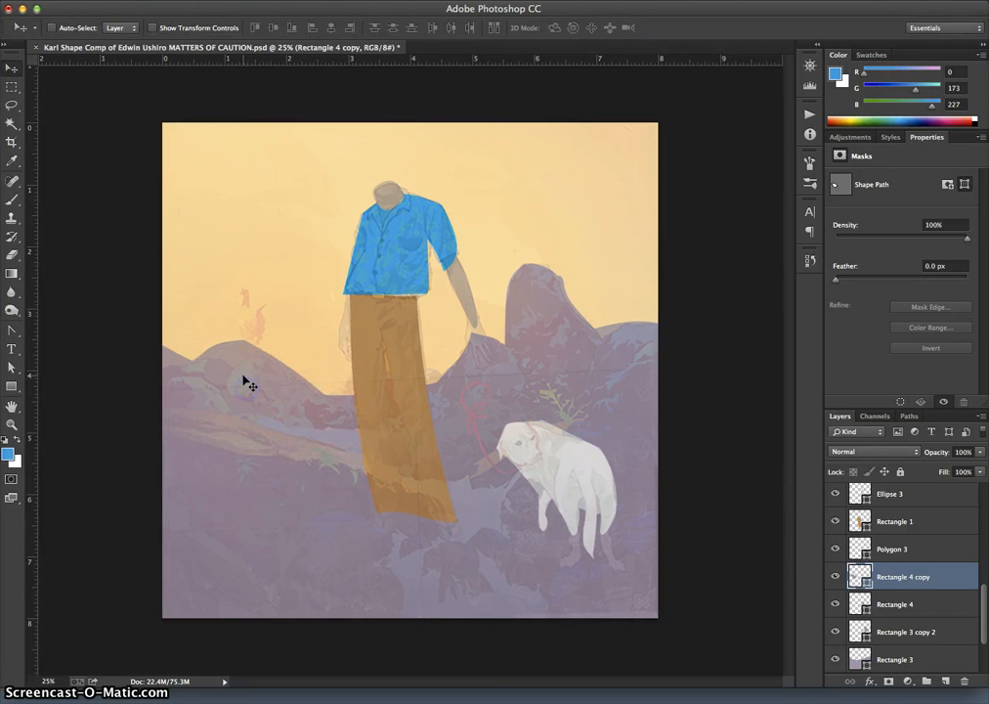
pyautogui.hotkey('ctrl', 't')
pyautogui.rightClick(240, 369)
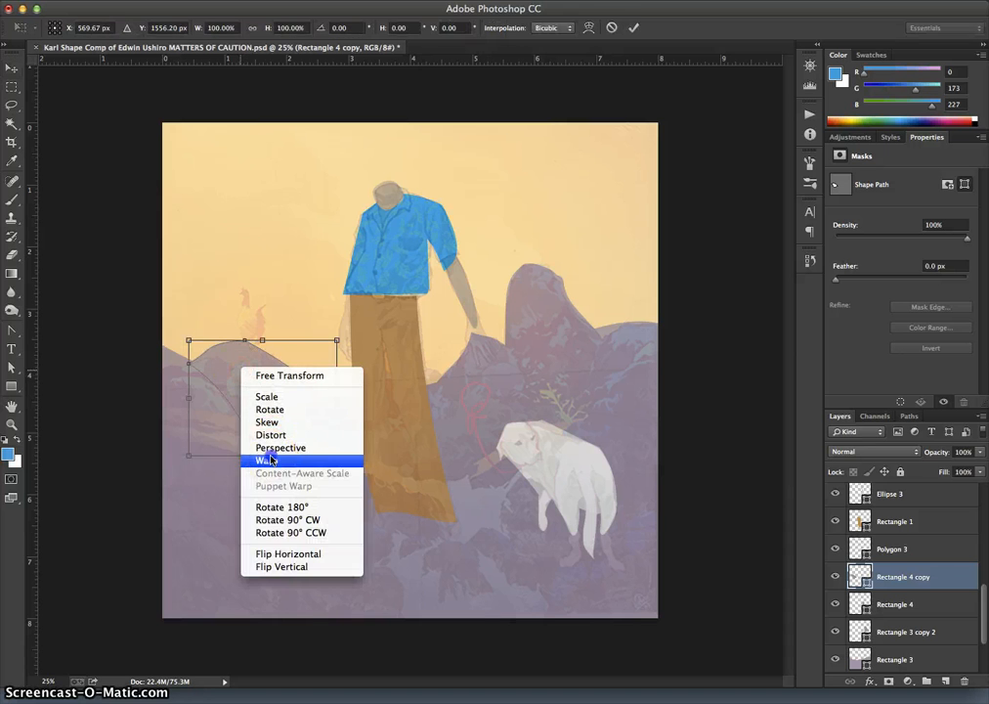
pyautogui.click(264, 458)
pyautogui.moveTo(242, 342); pyautogui.dragTo(291, 378)
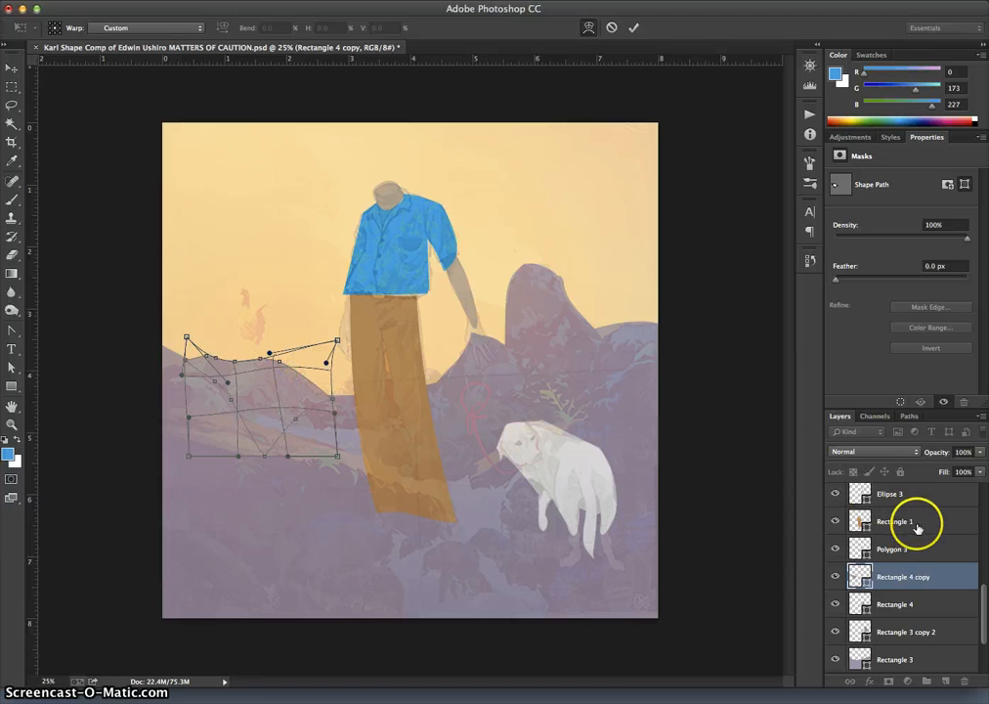
pyautogui.moveTo(227, 368); pyautogui.dragTo(208, 366)
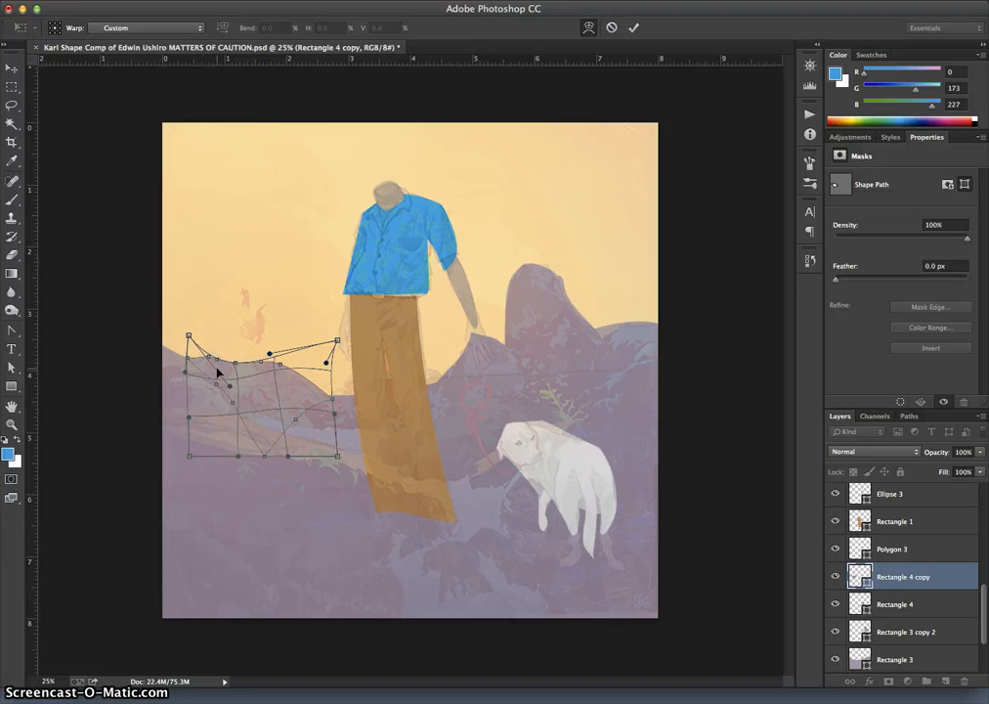
pyautogui.moveTo(317, 385); pyautogui.dragTo(313, 389)
pyautogui.click(198, 368)
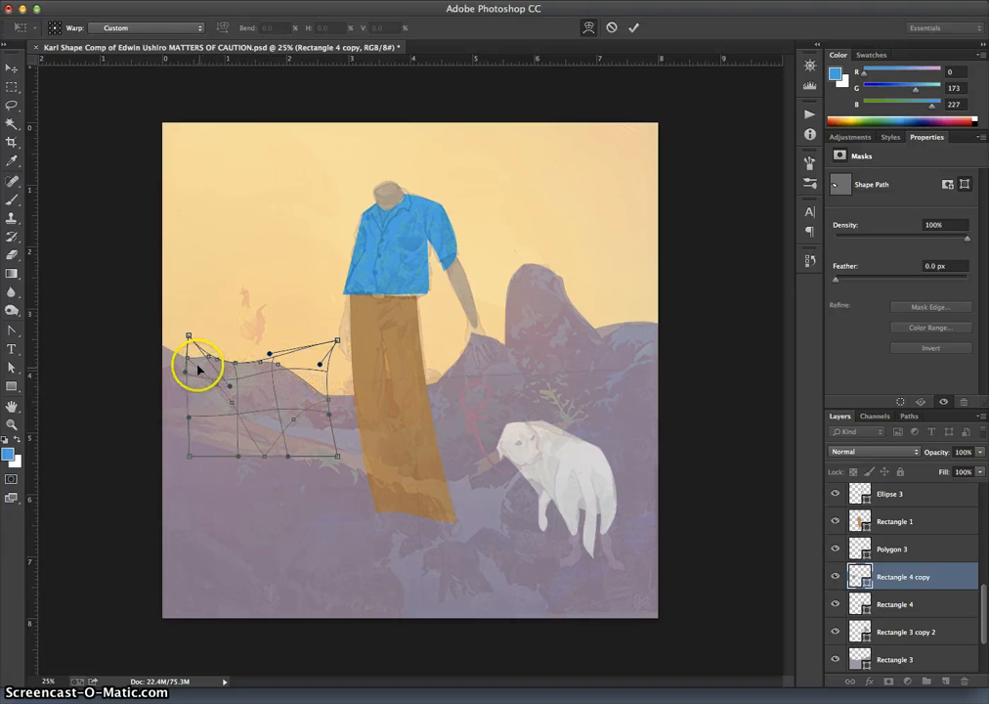
pyautogui.moveTo(198, 369); pyautogui.dragTo(200, 372)
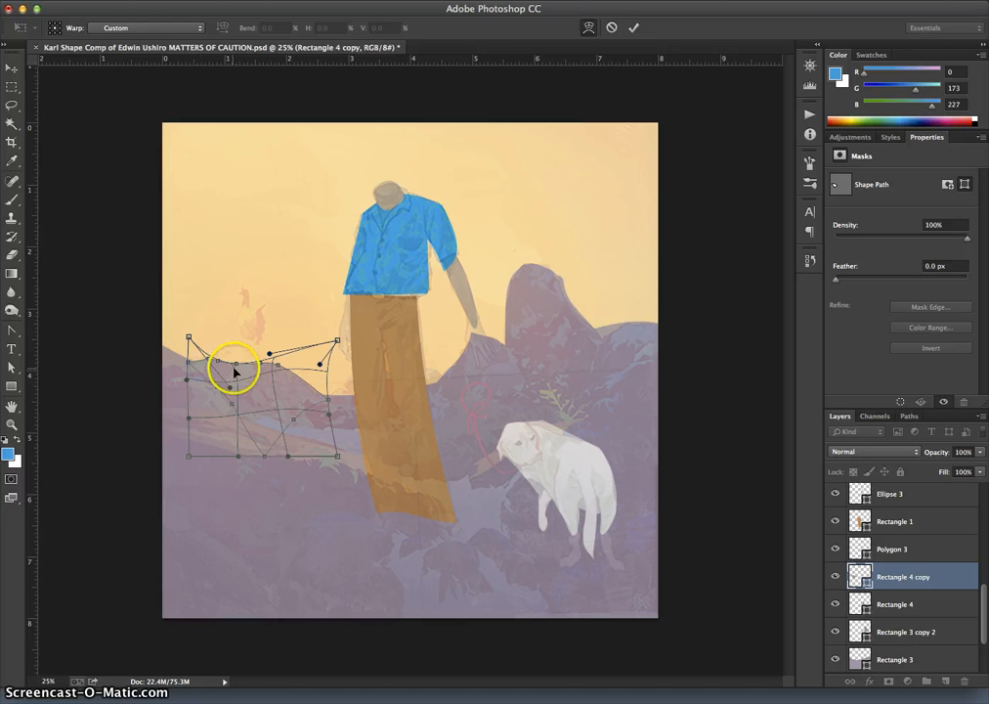
pyautogui.press('Return')
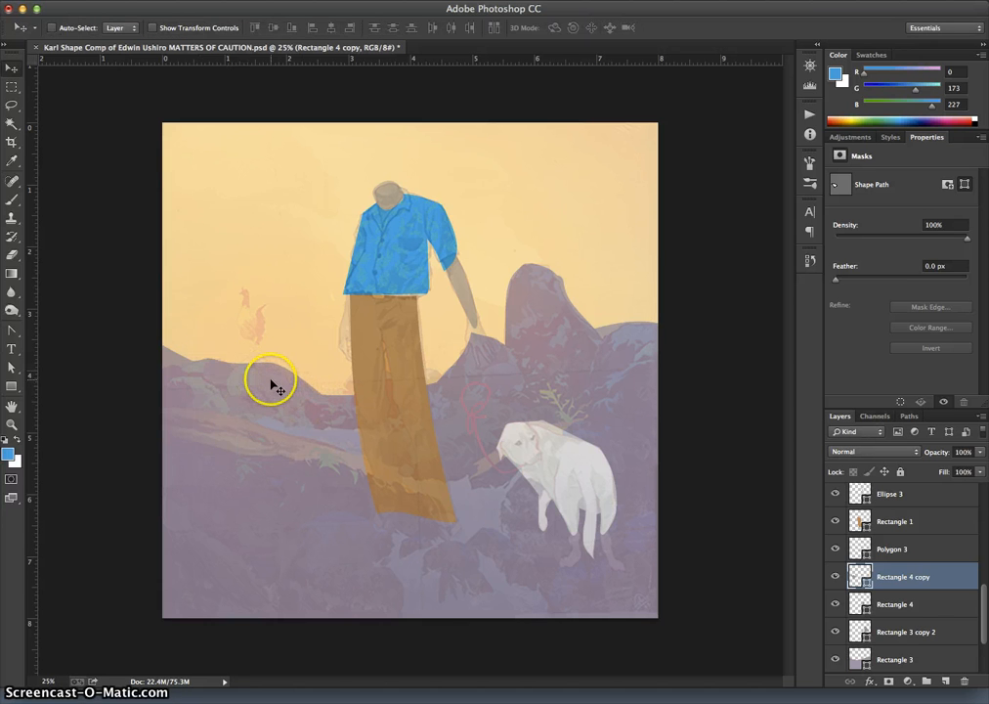
# Step: Warp the left ridge shape again to raise a low rounded crest that slopes down toward the trousers
pyautogui.hotkey('ctrl', 't')
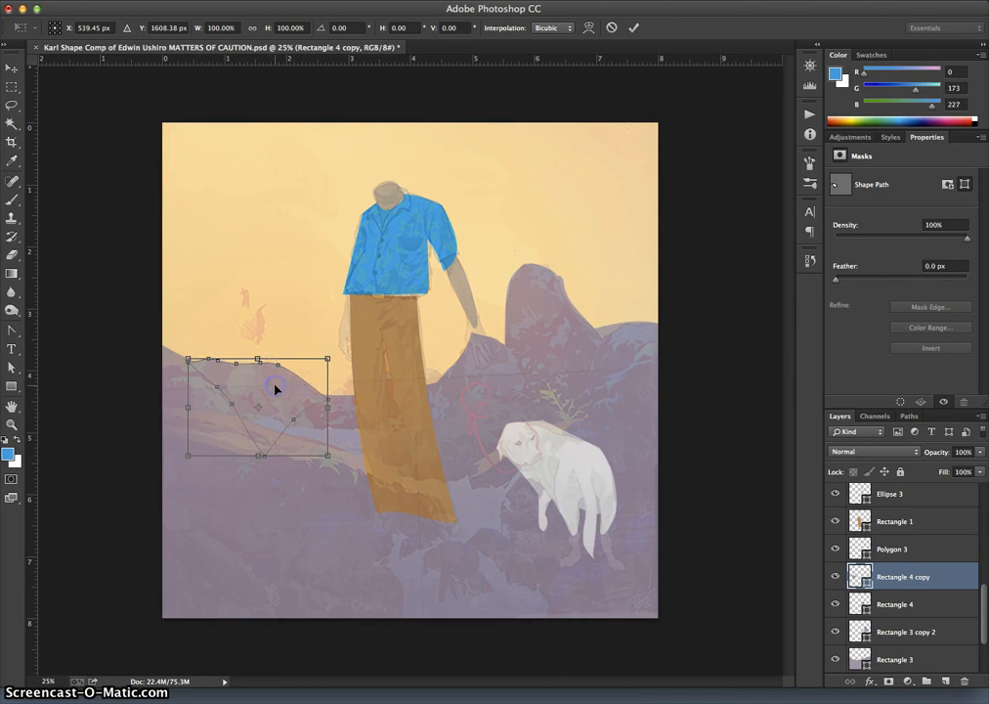
pyautogui.rightClick(275, 389)
pyautogui.click(293, 471)
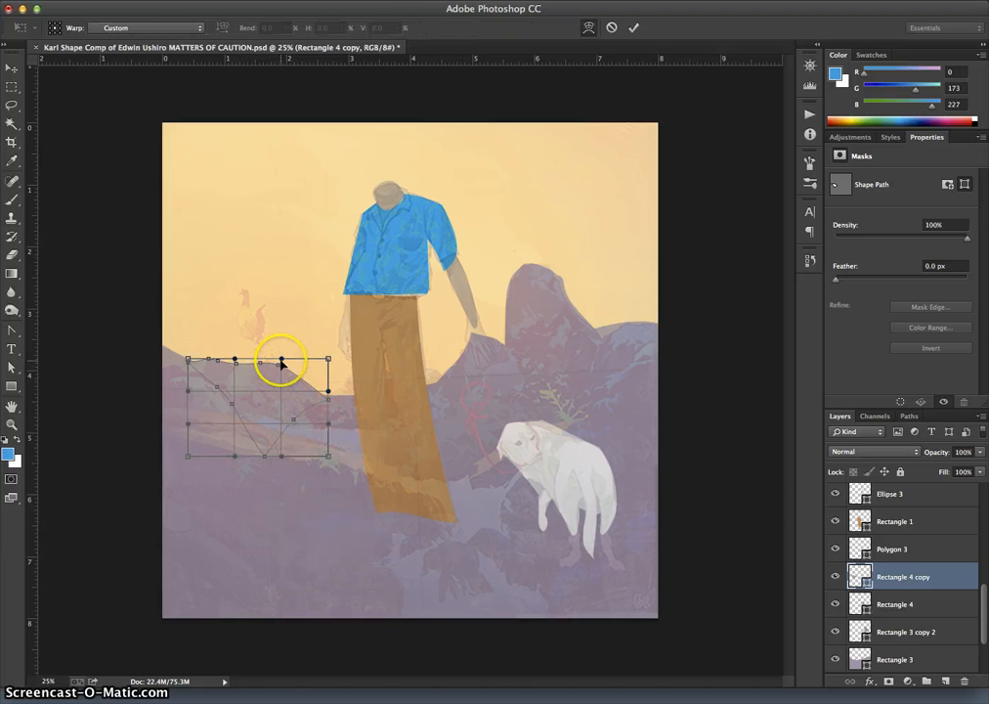
pyautogui.moveTo(281, 364)
pyautogui.mouseDown()
pyautogui.moveTo(275, 330)
pyautogui.moveTo(230, 367)
pyautogui.moveTo(184, 360)
pyautogui.mouseUp()
pyautogui.press('Return')
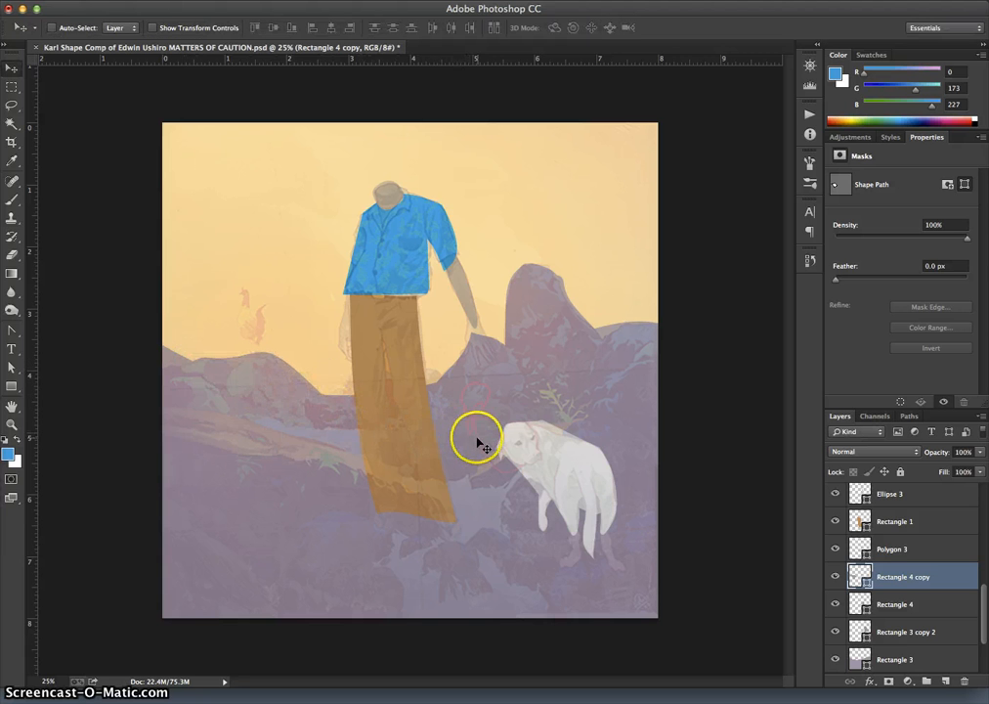
# Step: Duplicate the left ridge shape, move it behind the trousers and rotate it about -23° to fill the ridge there
pyautogui.press('super+j')
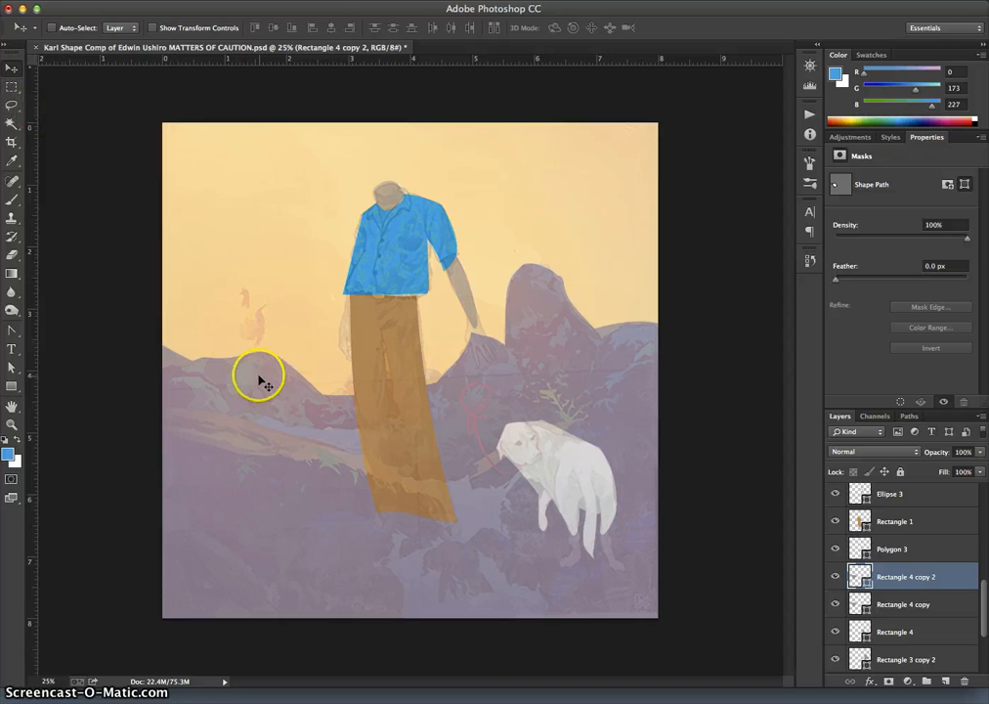
pyautogui.moveTo(288, 365); pyautogui.dragTo(398, 382)
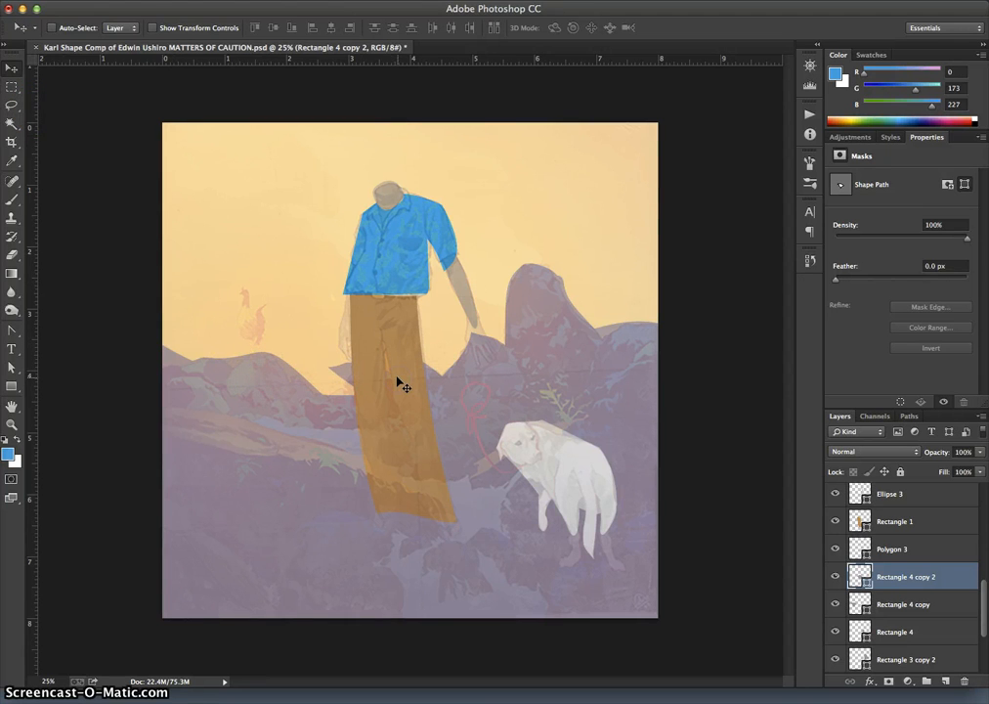
pyautogui.press('super+t')
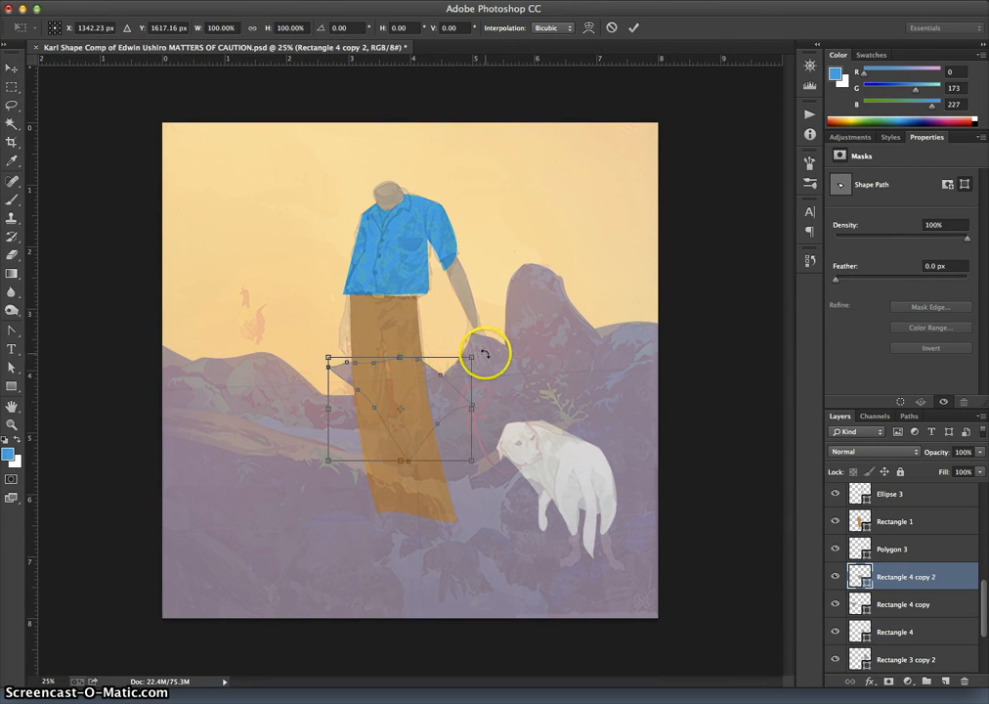
pyautogui.moveTo(486, 349); pyautogui.dragTo(448, 335)
pyautogui.moveTo(424, 391); pyautogui.dragTo(425, 391)
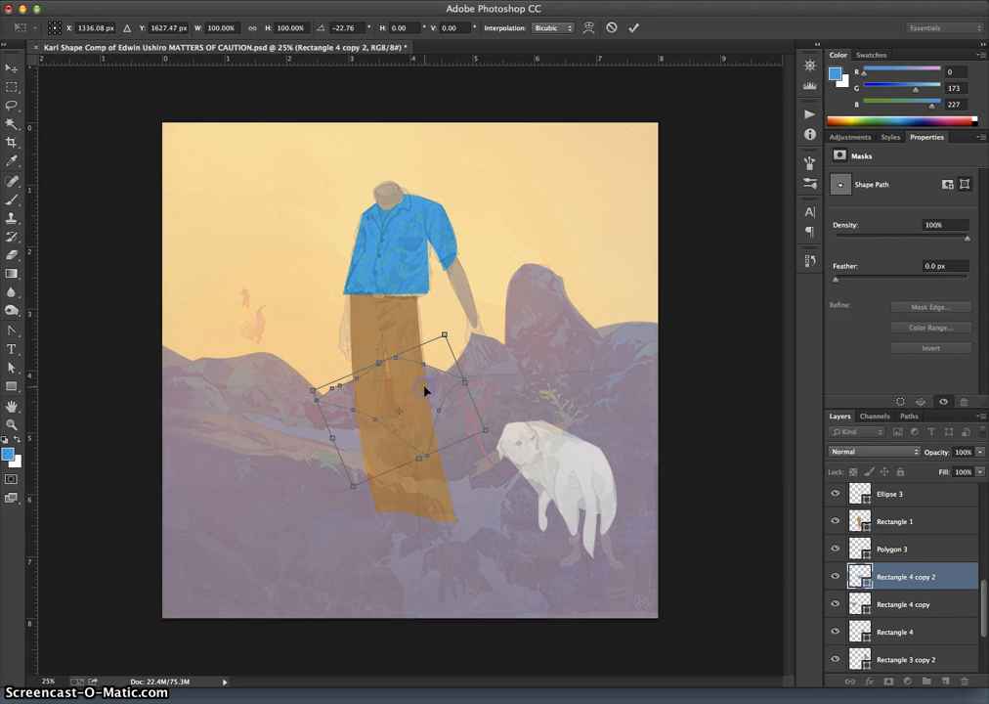
pyautogui.press('Return')
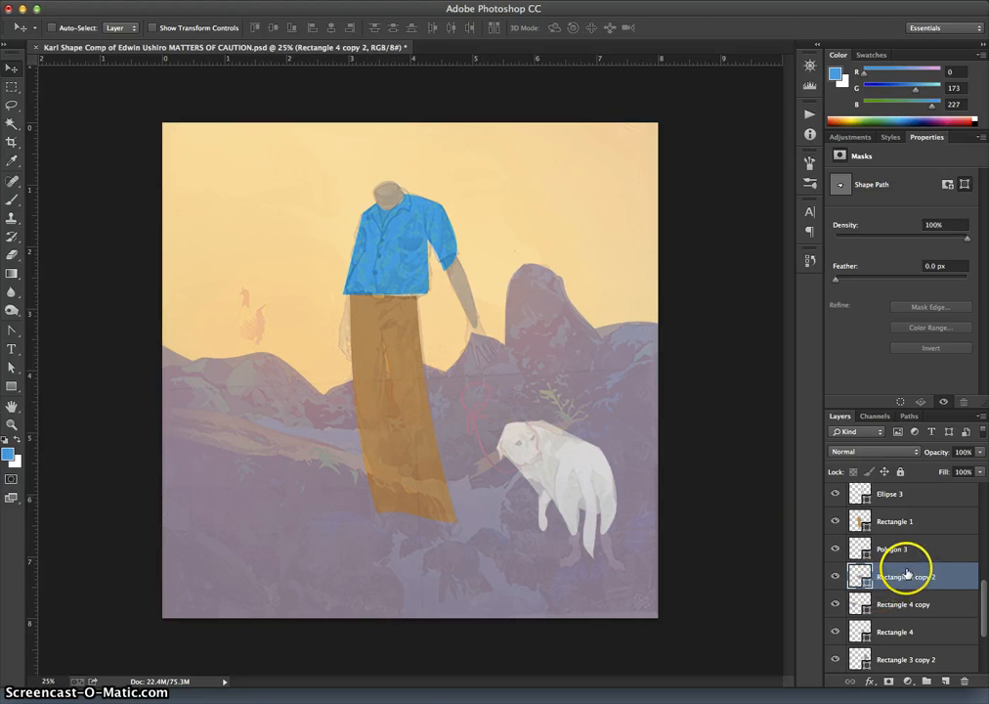
# Step: Toggle the Background copy 2 reference layer's visibility to compare the flat shapes with the painting
pyautogui.scroll(10, 840, 503)
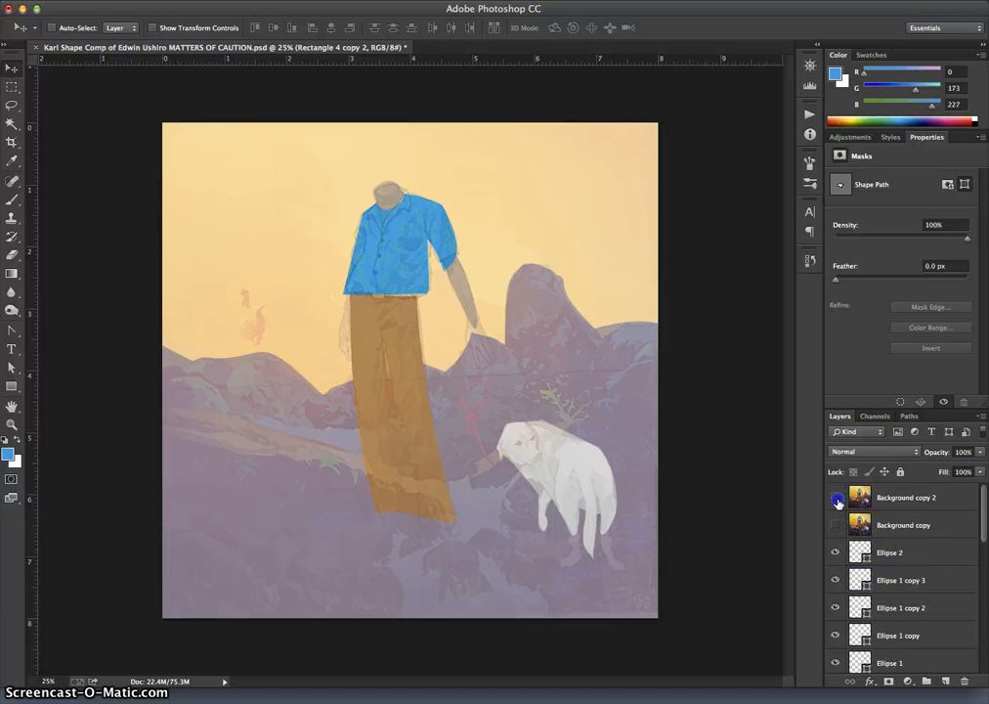
pyautogui.click(837, 499)
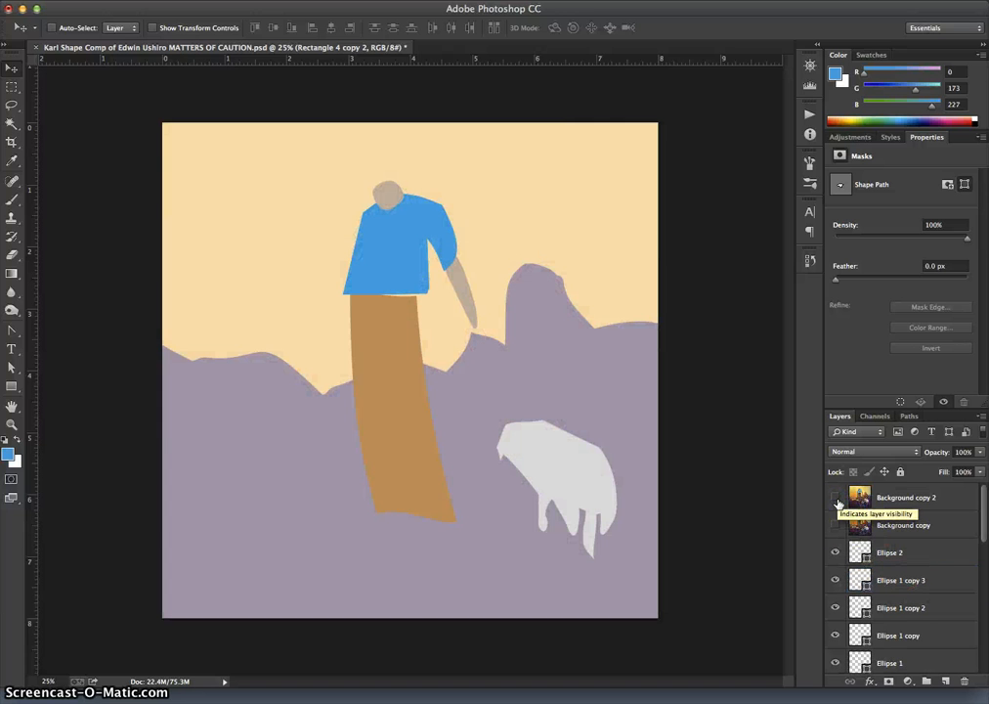
pyautogui.click(837, 500)
pyautogui.click(837, 499)
pyautogui.click(836, 499)
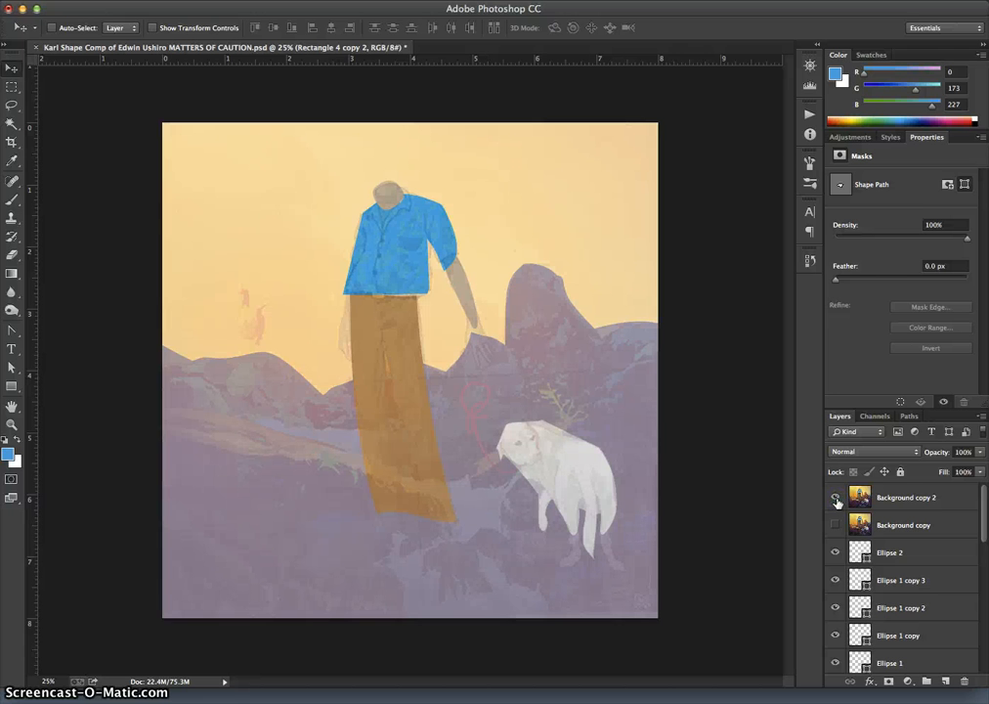
pyautogui.click(837, 498)
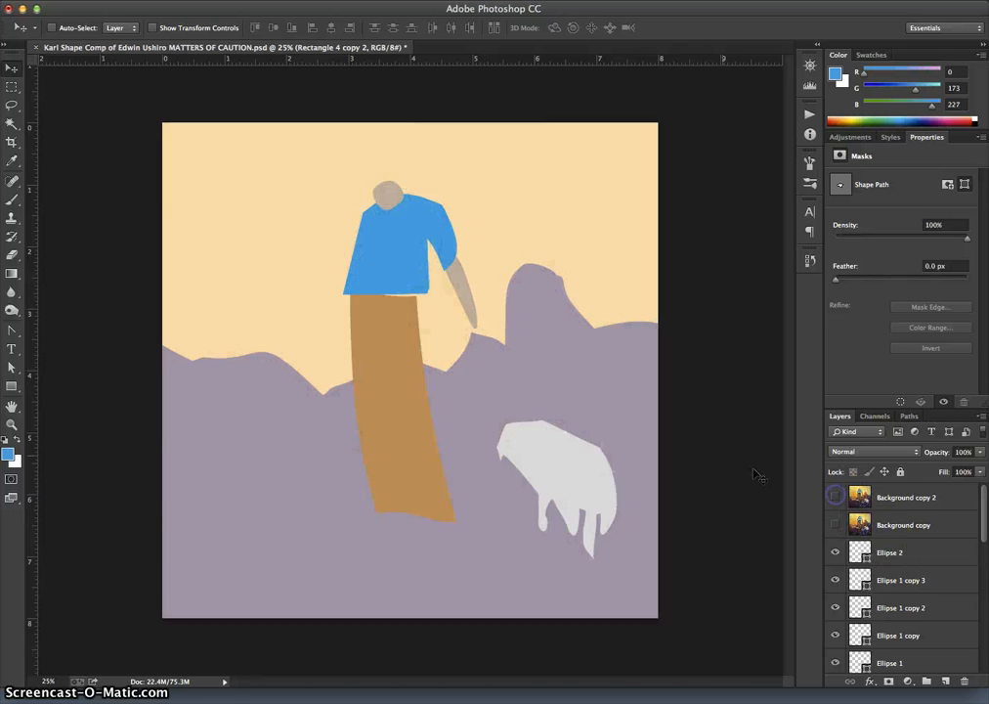
# Step: Select the forearm ellipse's layer from the canvas and show the Background copy 2 reference layer
pyautogui.click(52, 27)
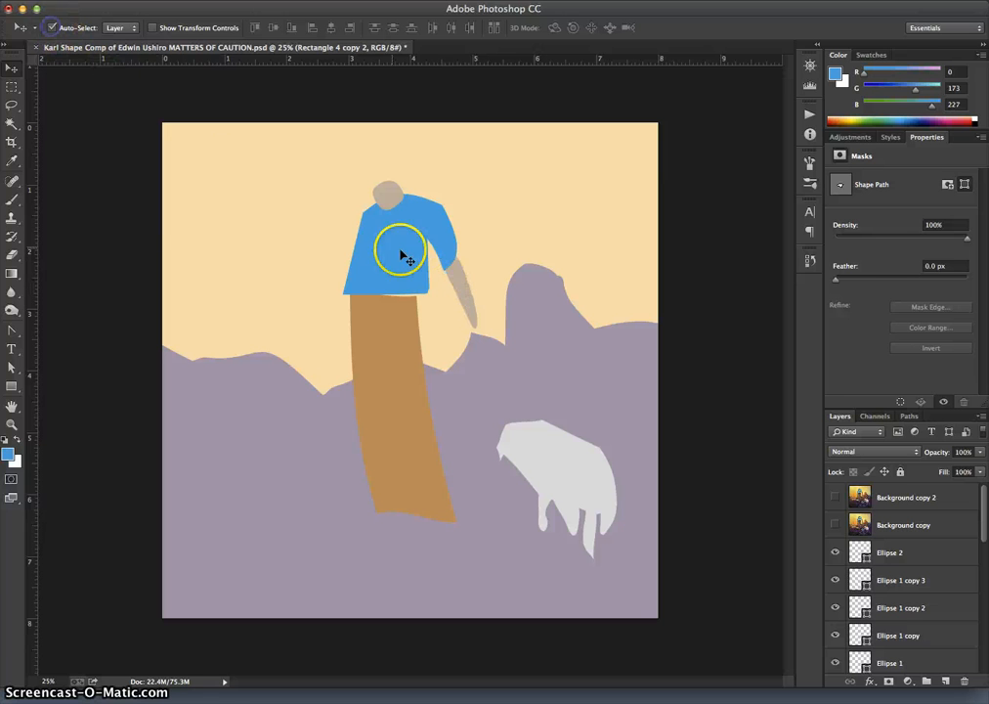
pyautogui.click(457, 279)
pyautogui.click(51, 28)
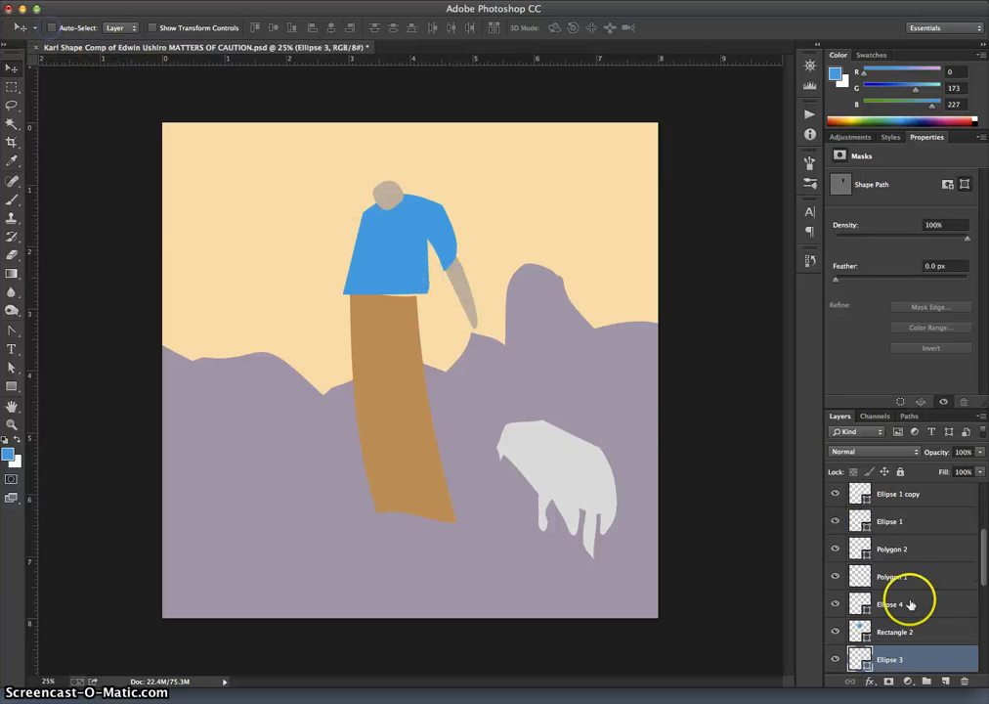
pyautogui.scroll(5, 842, 530)
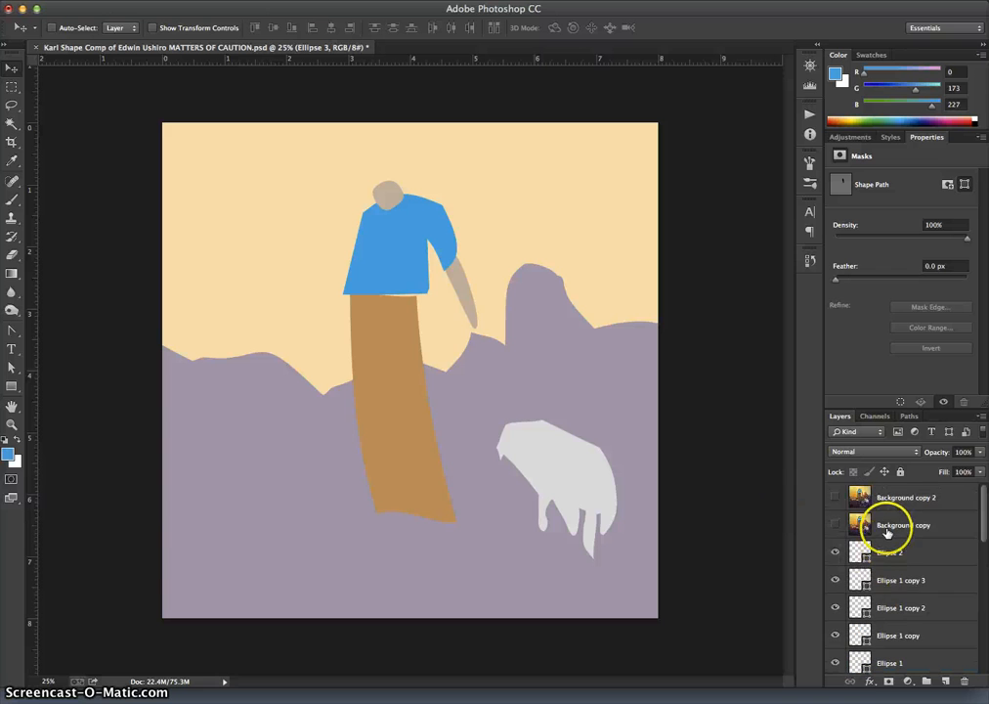
pyautogui.click(835, 498)
pyautogui.scroll(-5, 915, 624)
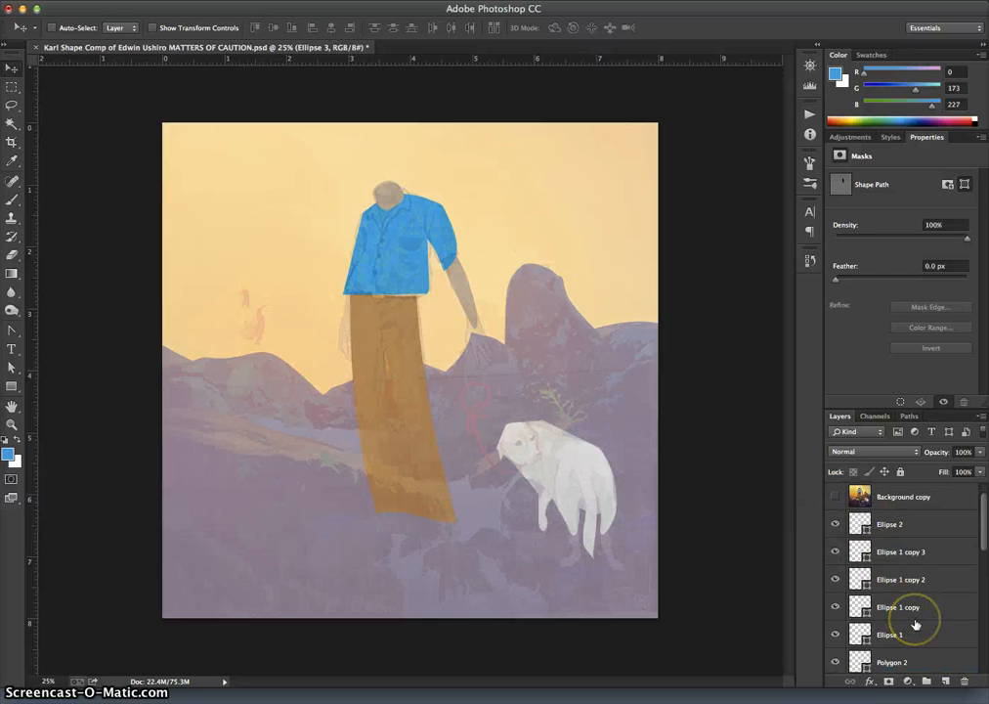
# Step: Draw a rectangle about 162 by 257 px in the forearm's skin colour over the painted hand, above the Ellipse 3 layer
pyautogui.click(909, 553)
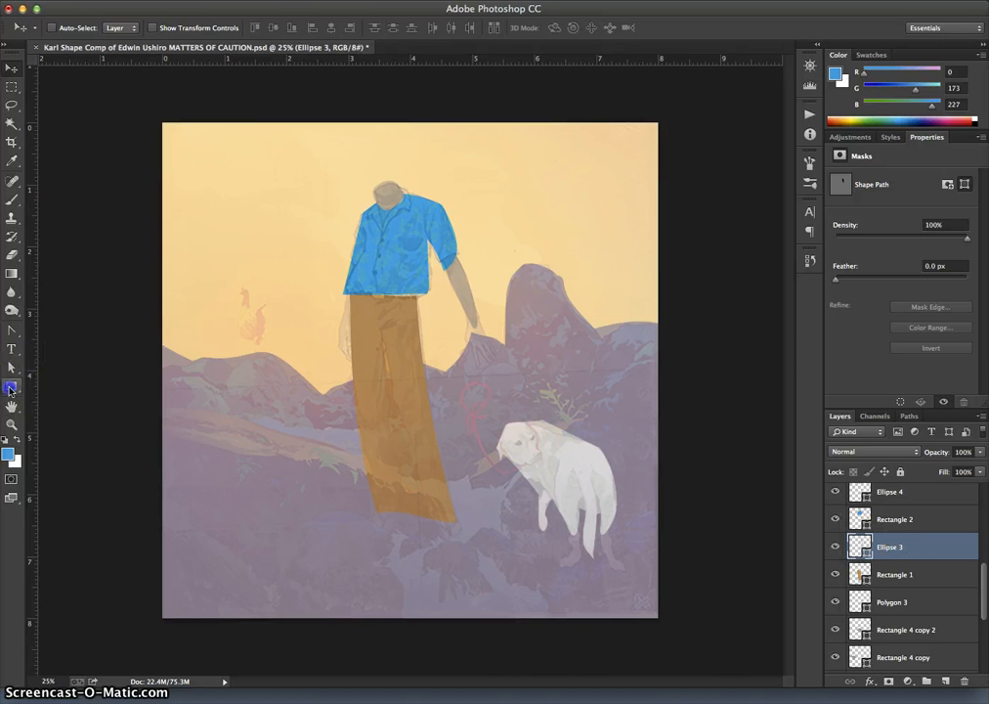
pyautogui.click(10, 388)
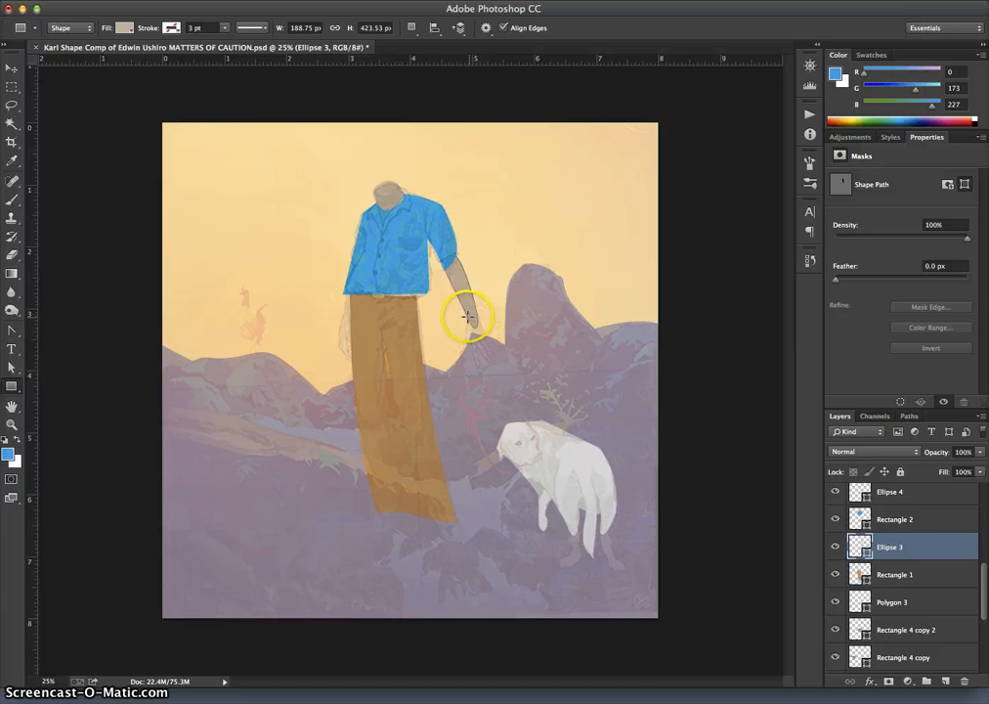
pyautogui.moveTo(469, 319); pyautogui.dragTo(497, 362)
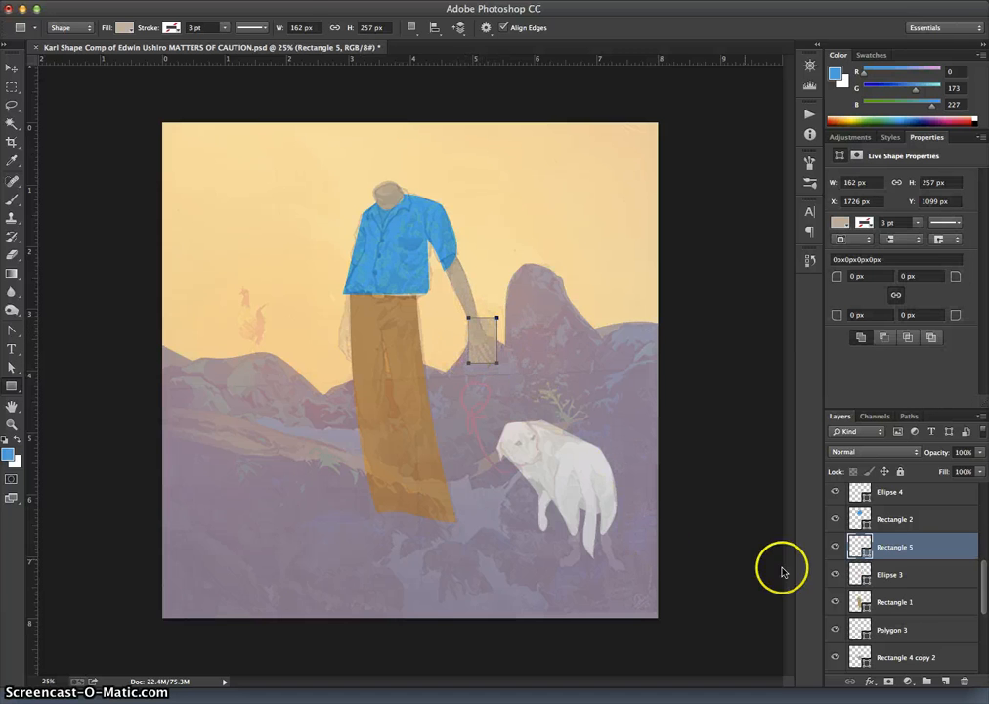
# Step: Distort the skin-coloured rectangle over the painted hand, narrowing it at the wrist and flaring it towards the slanted fingertips
pyautogui.hotkey('ctrl', 't')
pyautogui.rightClick(486, 332)
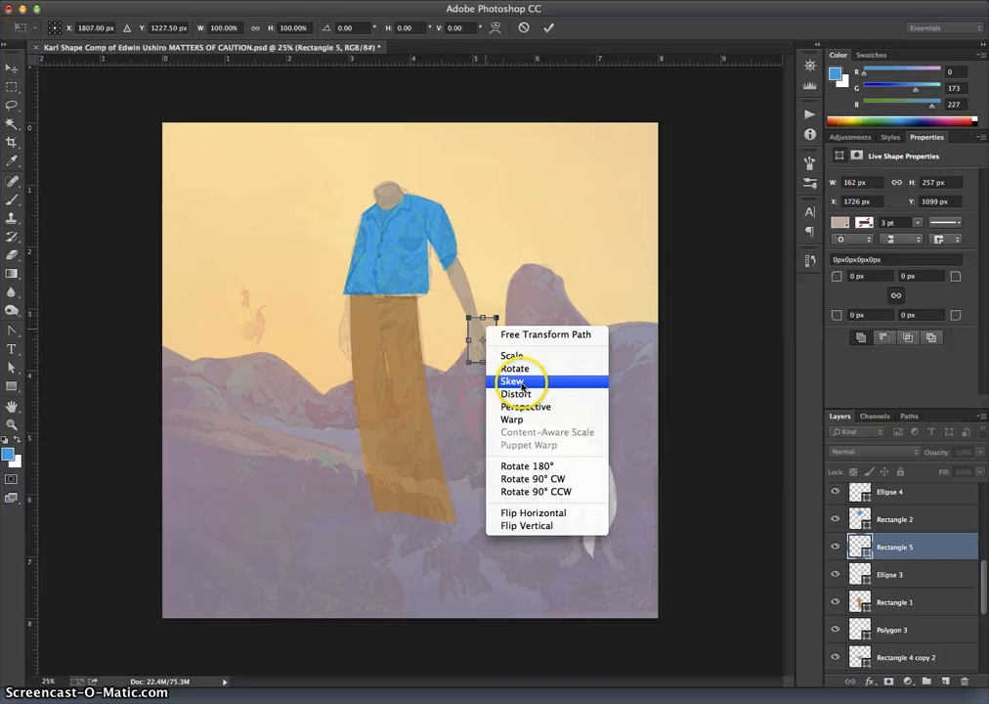
pyautogui.click(515, 394)
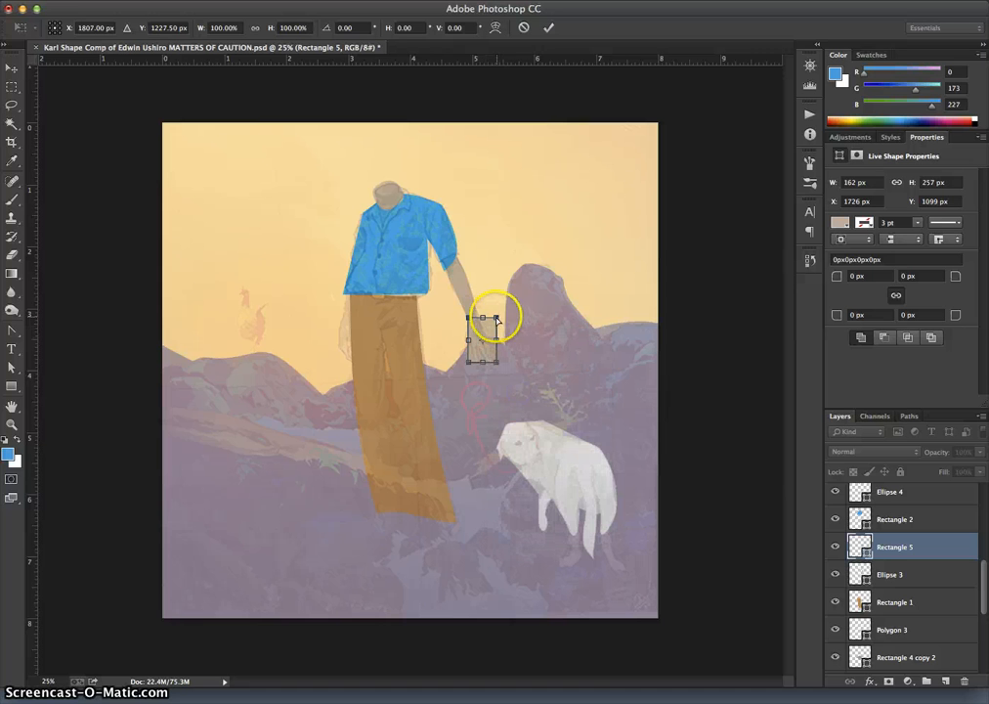
pyautogui.moveTo(496, 317); pyautogui.dragTo(481, 320)
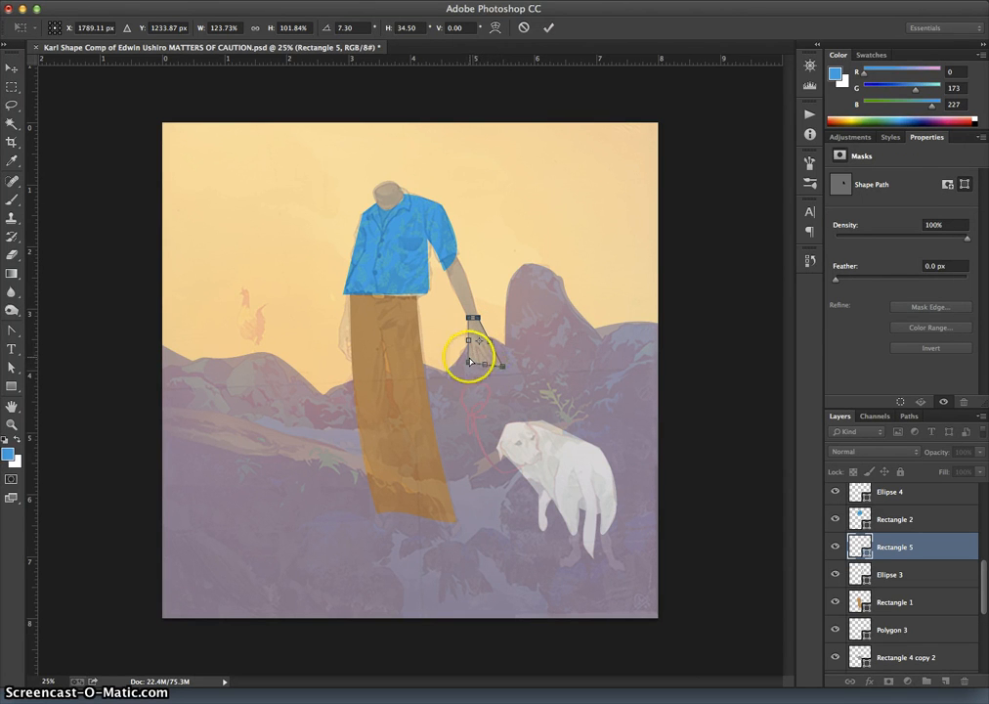
pyautogui.moveTo(469, 362); pyautogui.dragTo(467, 367)
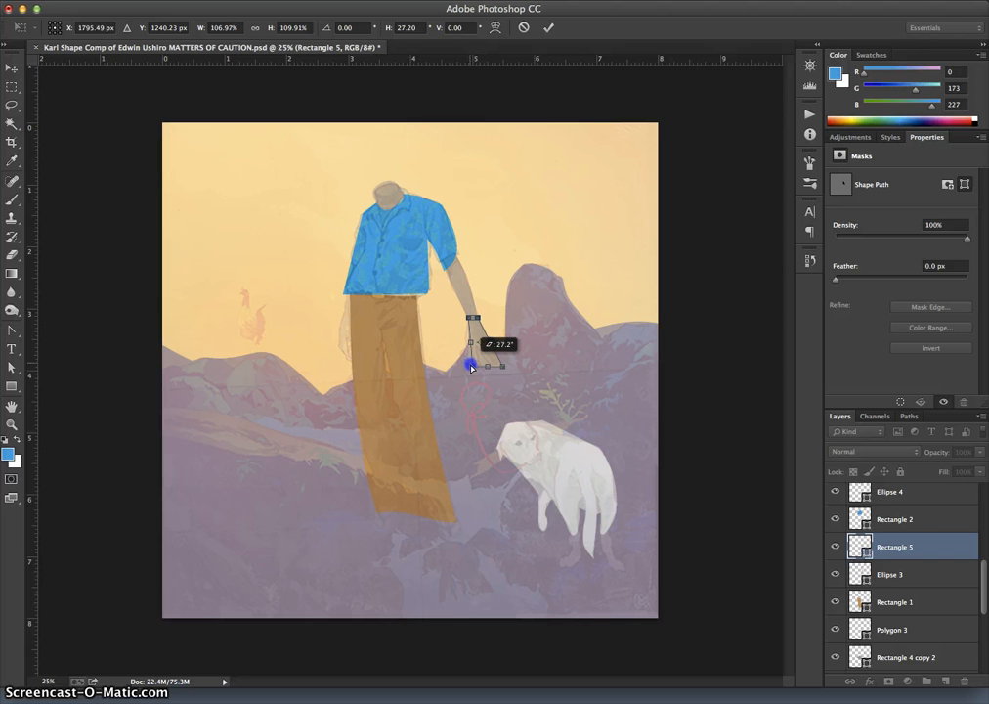
pyautogui.moveTo(477, 365); pyautogui.dragTo(479, 365)
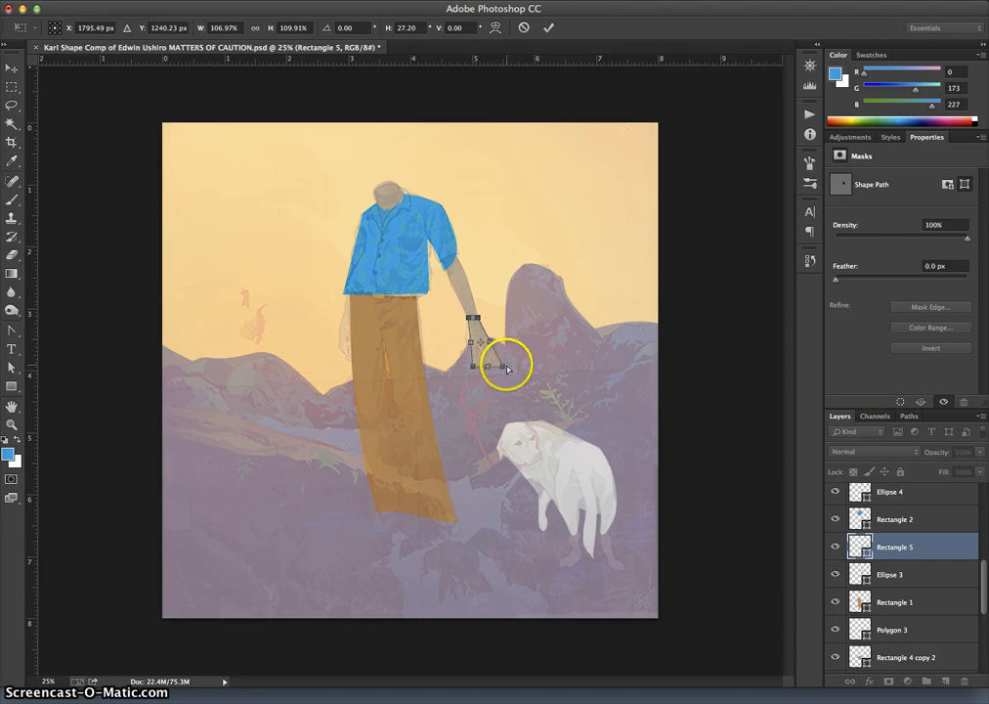
pyautogui.moveTo(500, 365); pyautogui.dragTo(502, 361)
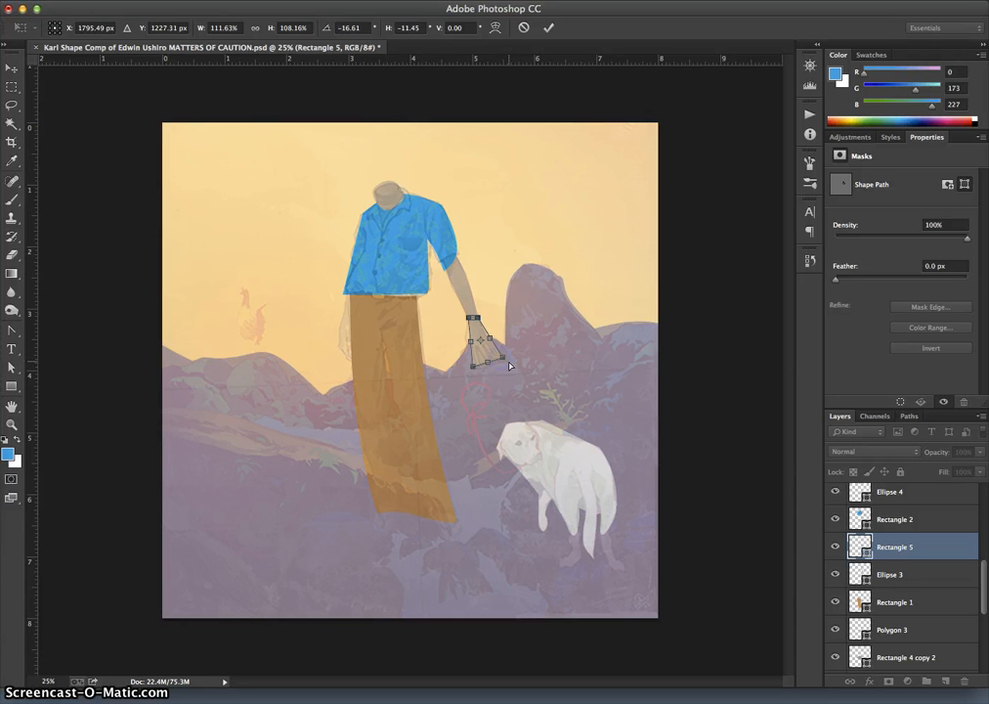
pyautogui.doubleClick(503, 361)
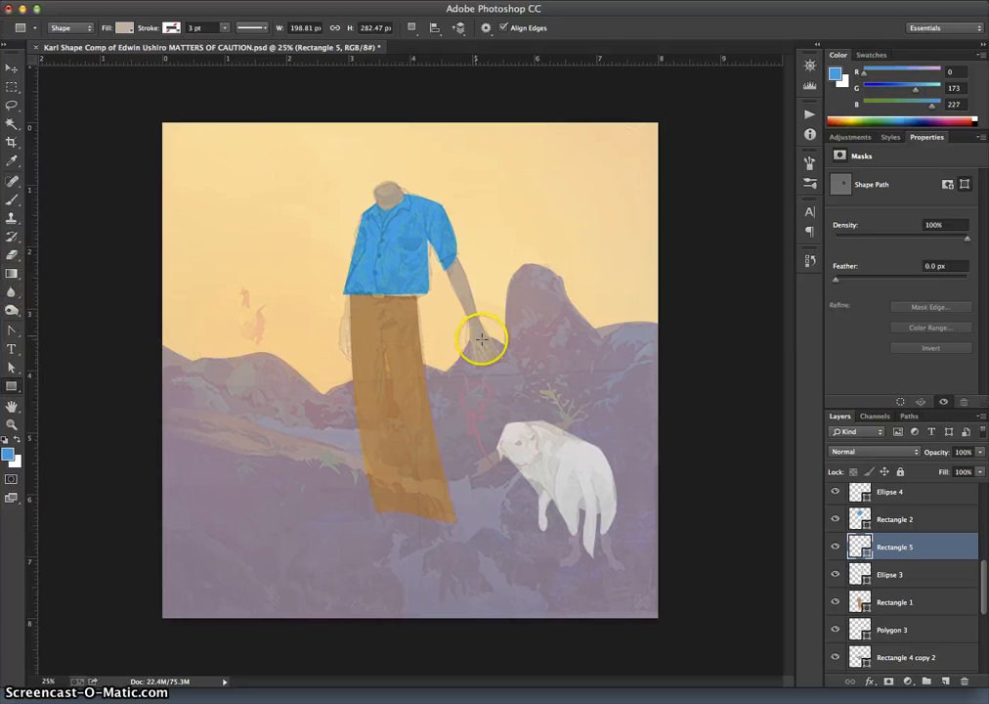
# Step: Draw a narrow skin-coloured rectangle for the thumb beside the hand shape and rotate it about 21° to follow the painting
pyautogui.moveTo(465, 321)
pyautogui.mouseDown()
pyautogui.moveTo(473, 357)
pyautogui.moveTo(492, 329)
pyautogui.mouseUp()
pyautogui.hotkey('ctrl', 't')
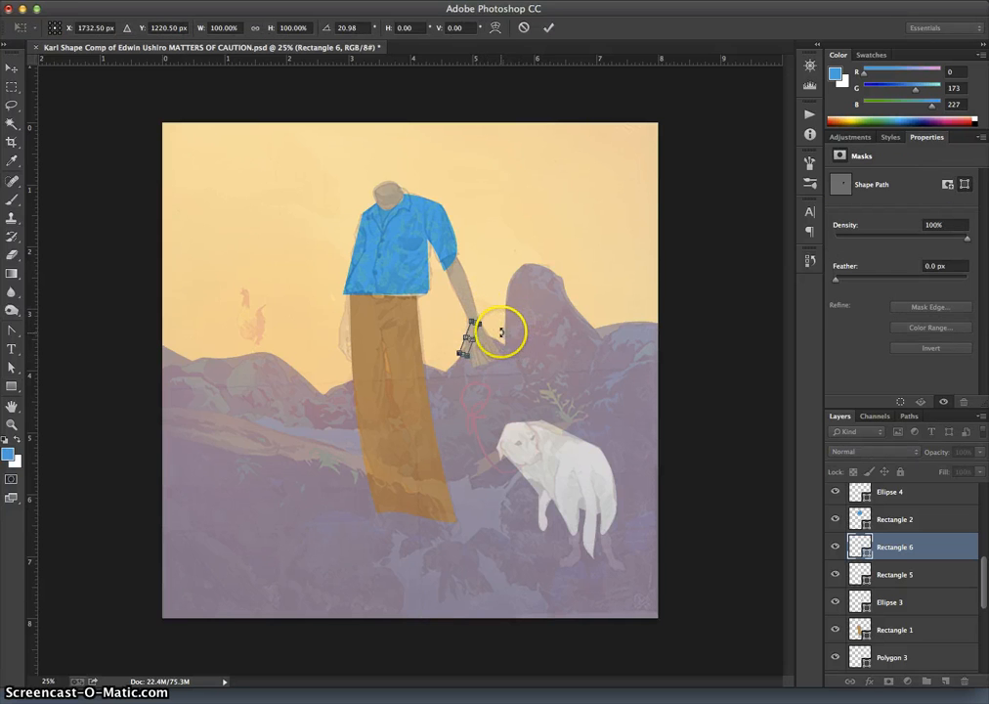
pyautogui.press('Return')
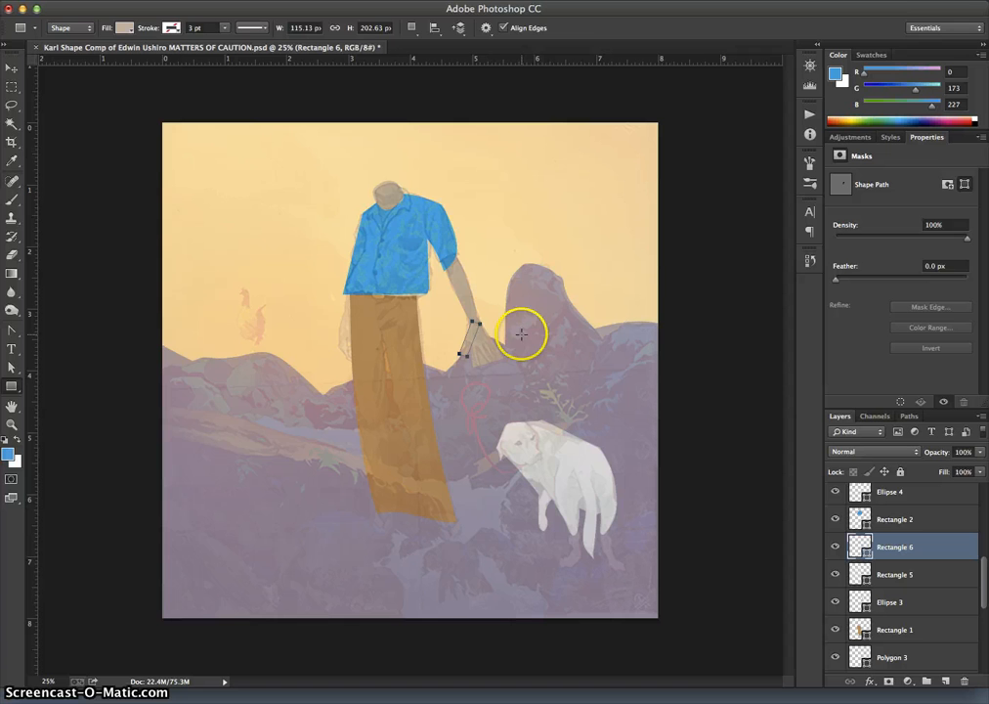
# Step: Toggle the Background copy 2 reference layer's visibility to check the new hand shapes on their own
pyautogui.click(12, 107)
pyautogui.scroll(5, 836, 515)
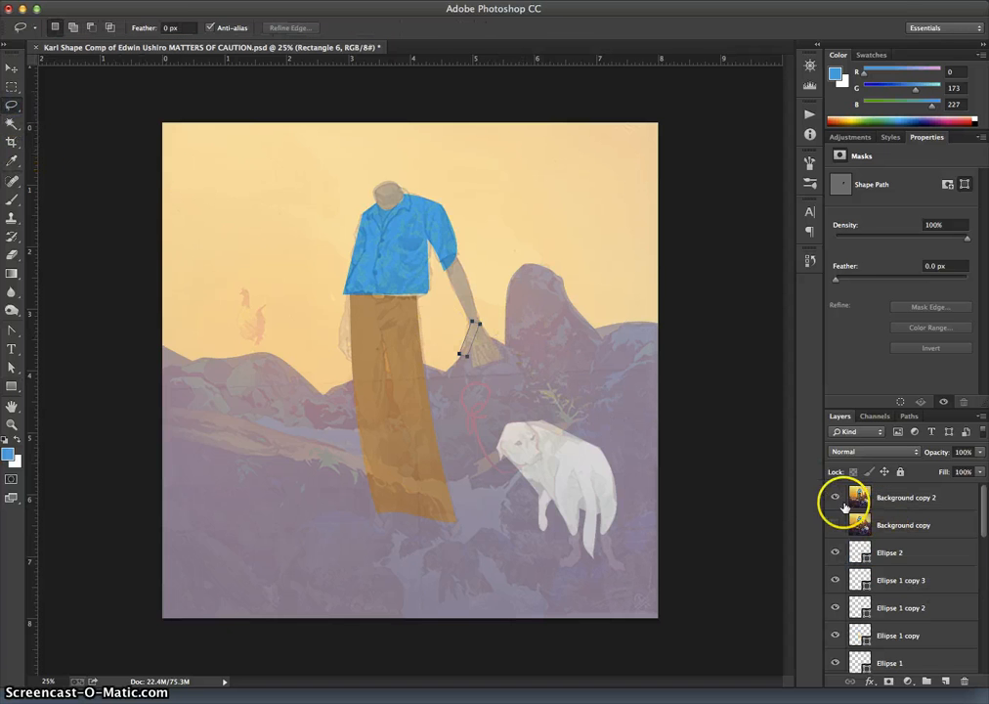
pyautogui.click(835, 498)
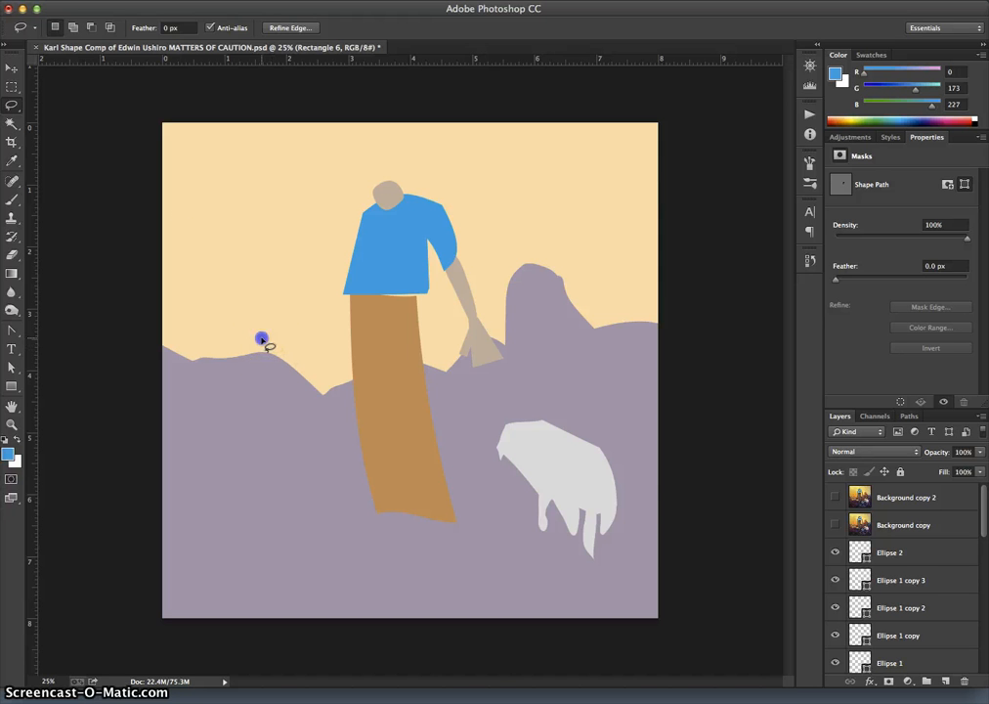
pyautogui.click(835, 498)
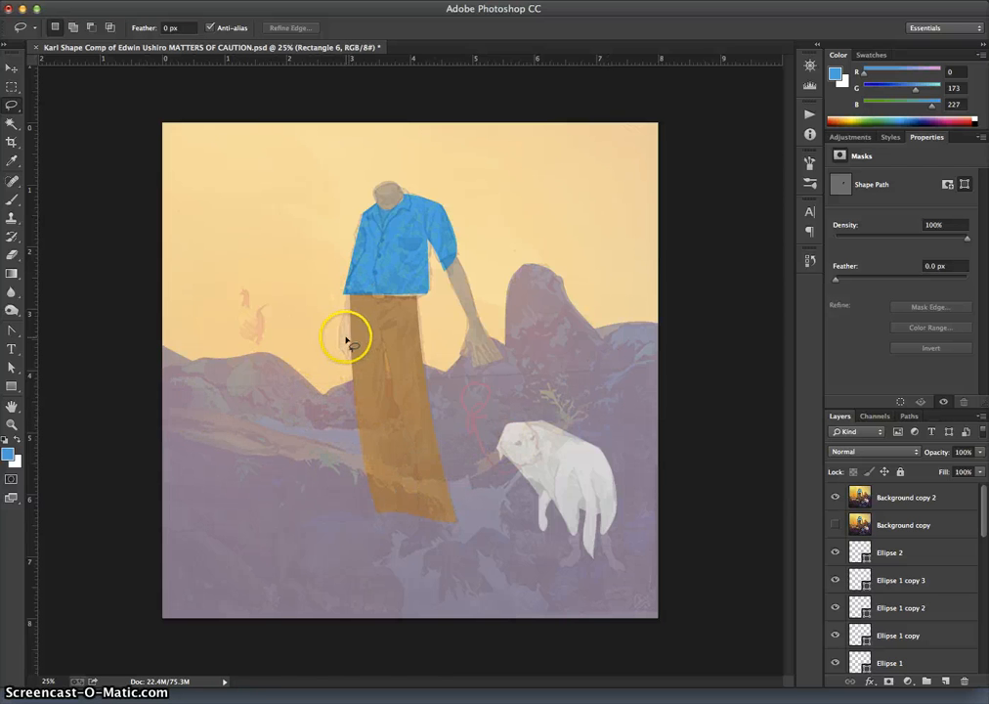
# Step: Toggle the visibility of the dog's ellipse and polygon layers to examine which part each one forms
pyautogui.scroll(-1, 904, 614)
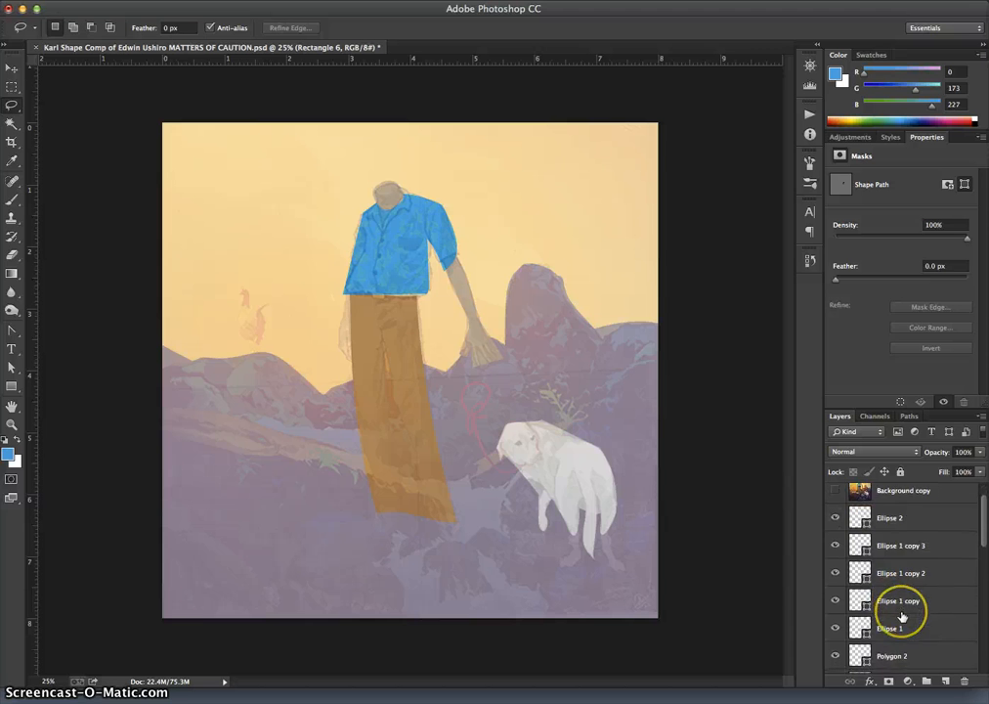
pyautogui.scroll(-3, 894, 616)
pyautogui.scroll(6, 953, 521)
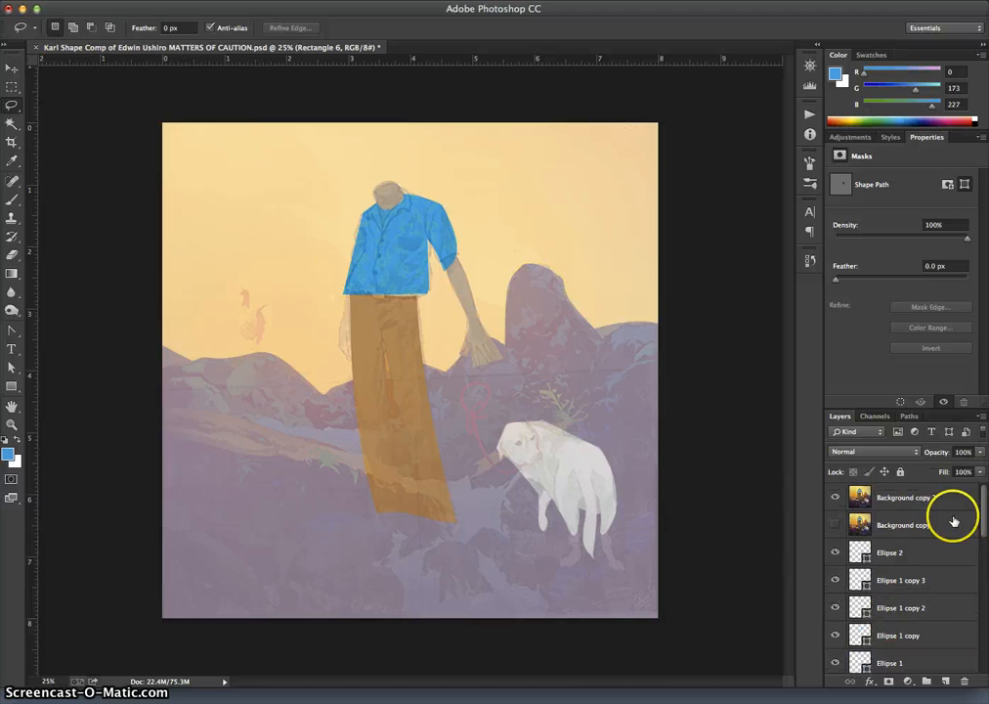
pyautogui.click(835, 581)
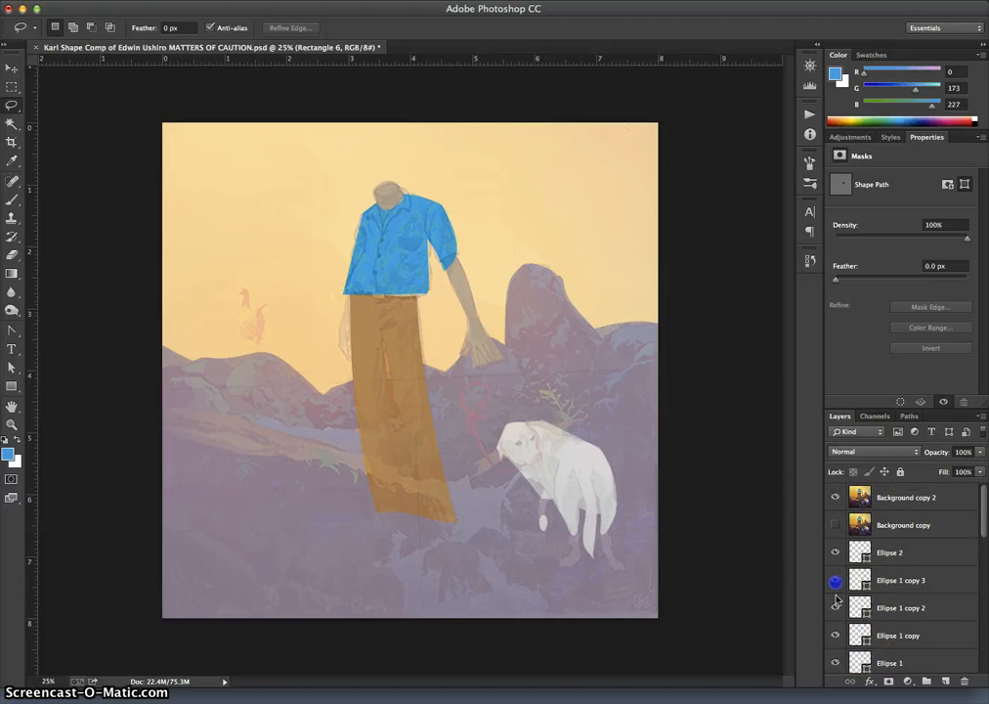
pyautogui.scroll(-1, 833, 631)
pyautogui.click(835, 608)
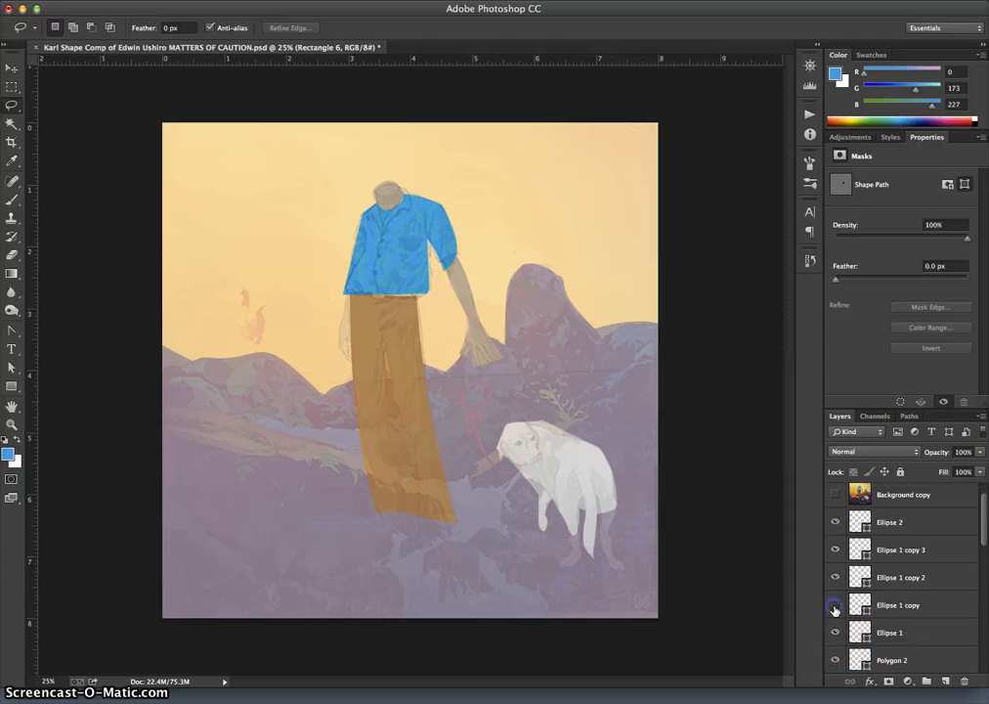
pyautogui.click(835, 661)
pyautogui.click(834, 661)
pyautogui.scroll(-1, 840, 653)
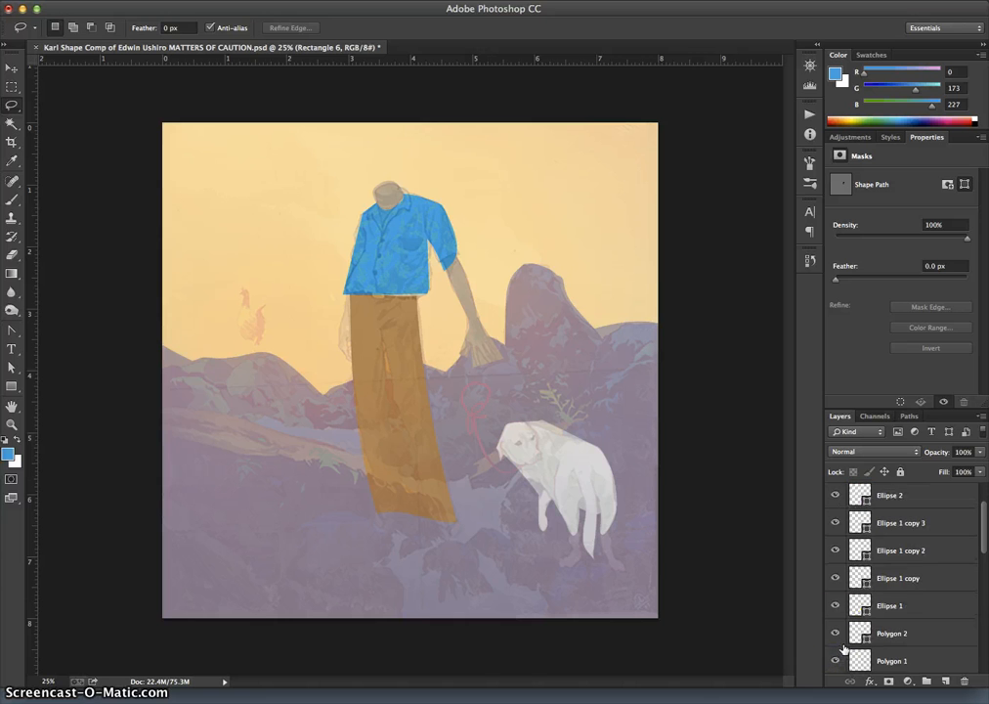
pyautogui.scroll(2, 879, 548)
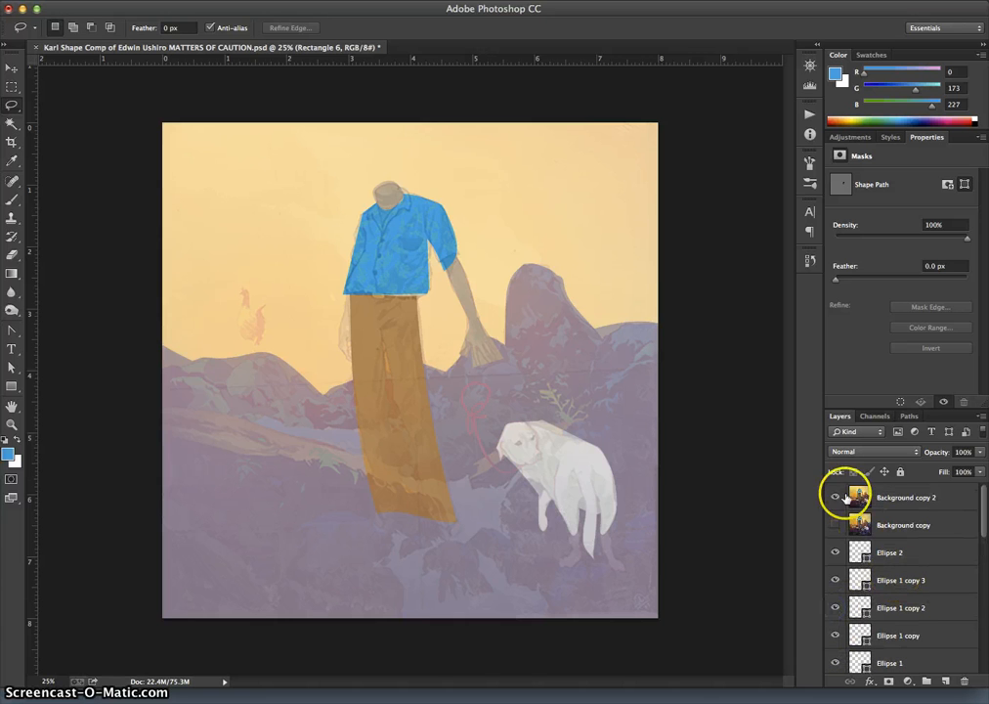
# Step: Hide the Background copy 2 reference layer, pick the forearm ellipse from the canvas with Auto-Select and duplicate its layer
pyautogui.click(836, 500)
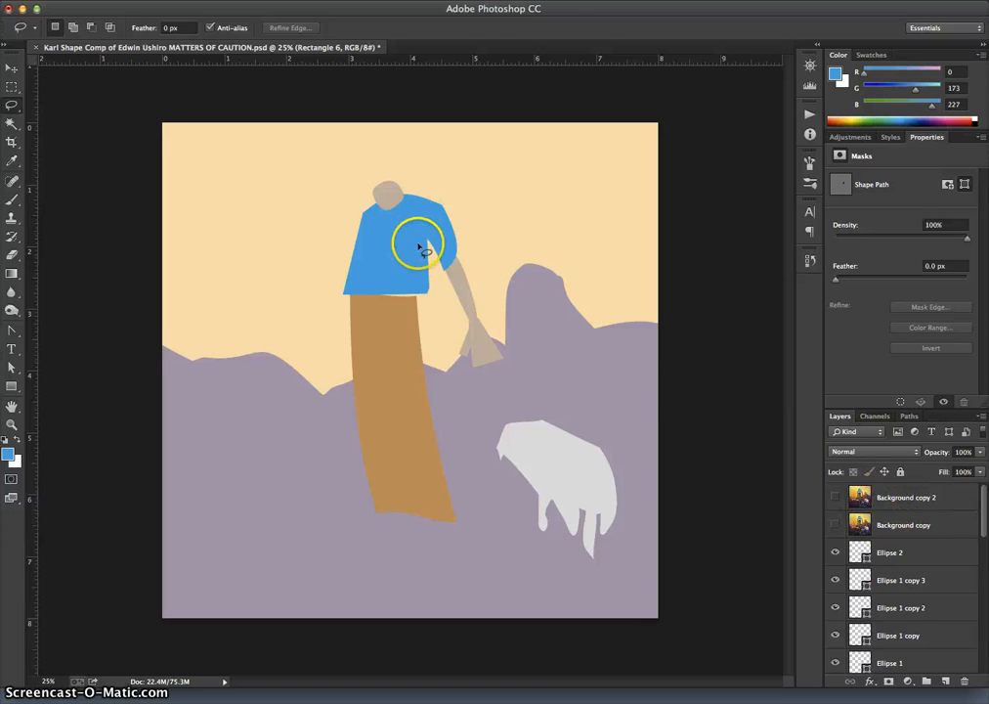
pyautogui.click(14, 66)
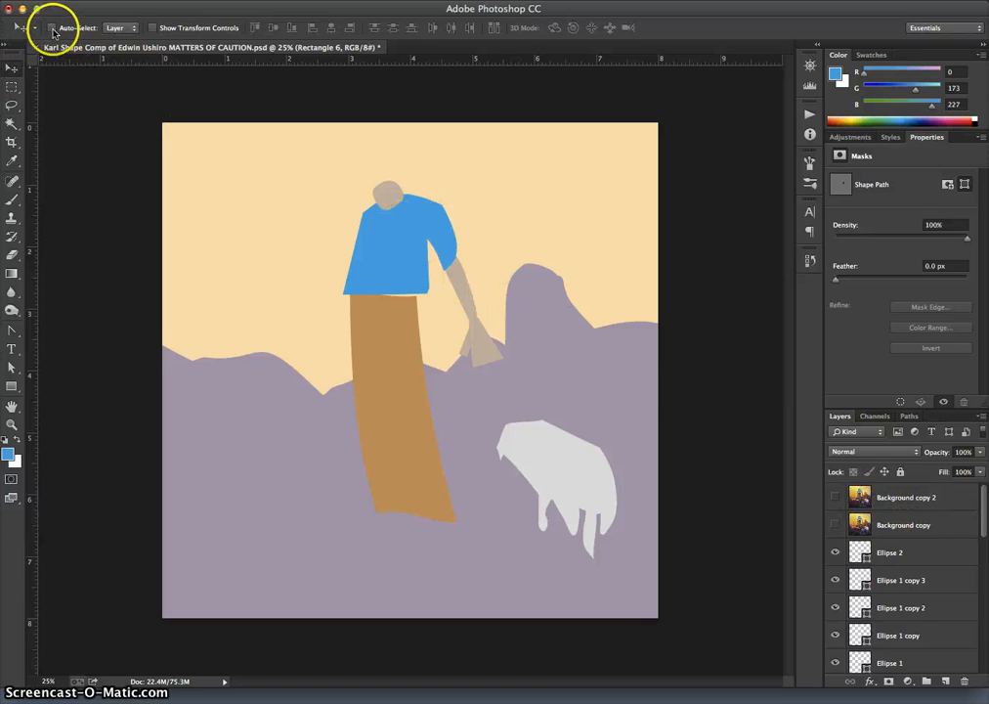
pyautogui.click(463, 289)
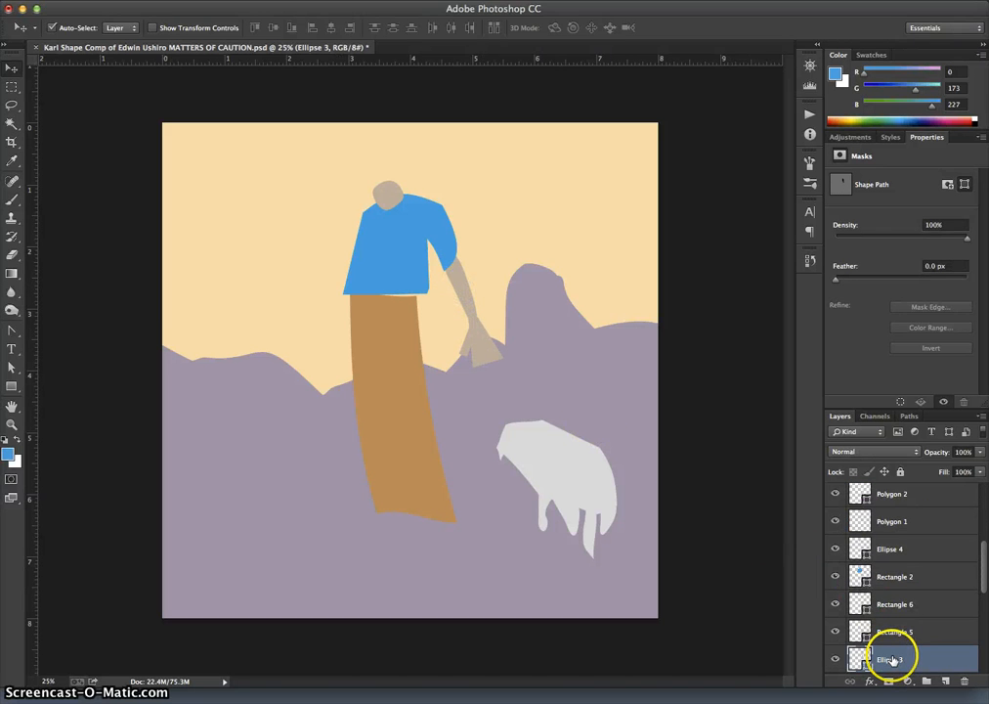
pyautogui.press('super+j')
# Step: Move the forearm copy to the other side of the shirt, then widen and rotate it into a broad arm shape
pyautogui.press('super+t')
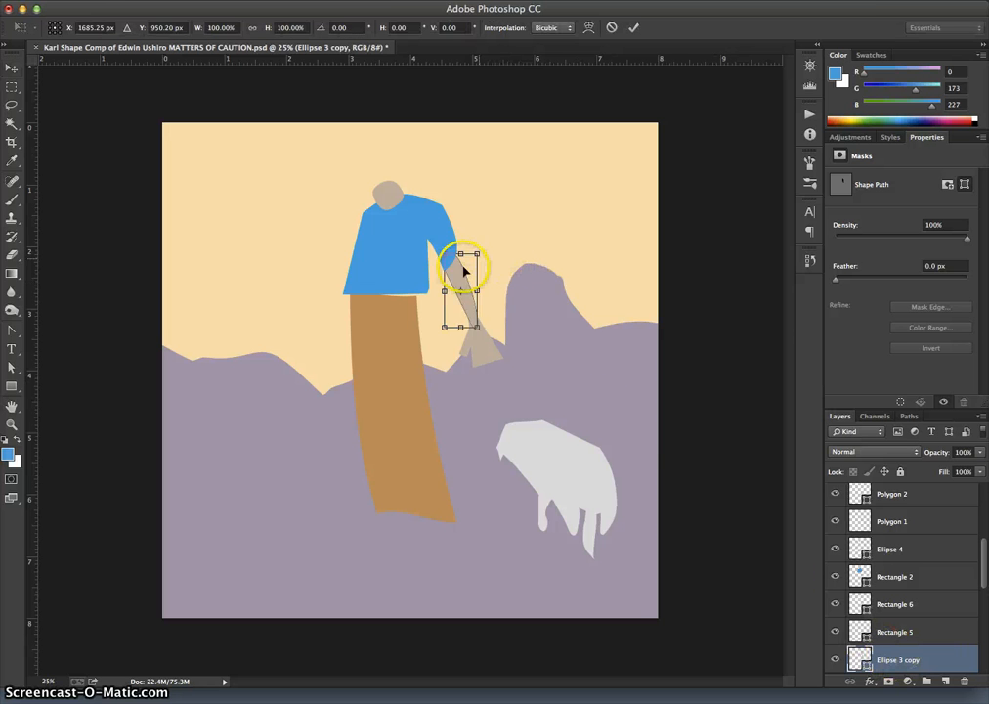
pyautogui.moveTo(465, 272); pyautogui.dragTo(340, 292)
pyautogui.moveTo(350, 250)
pyautogui.mouseDown()
pyautogui.moveTo(336, 242)
pyautogui.moveTo(350, 232)
pyautogui.mouseUp()
pyautogui.moveTo(310, 297); pyautogui.dragTo(297, 293)
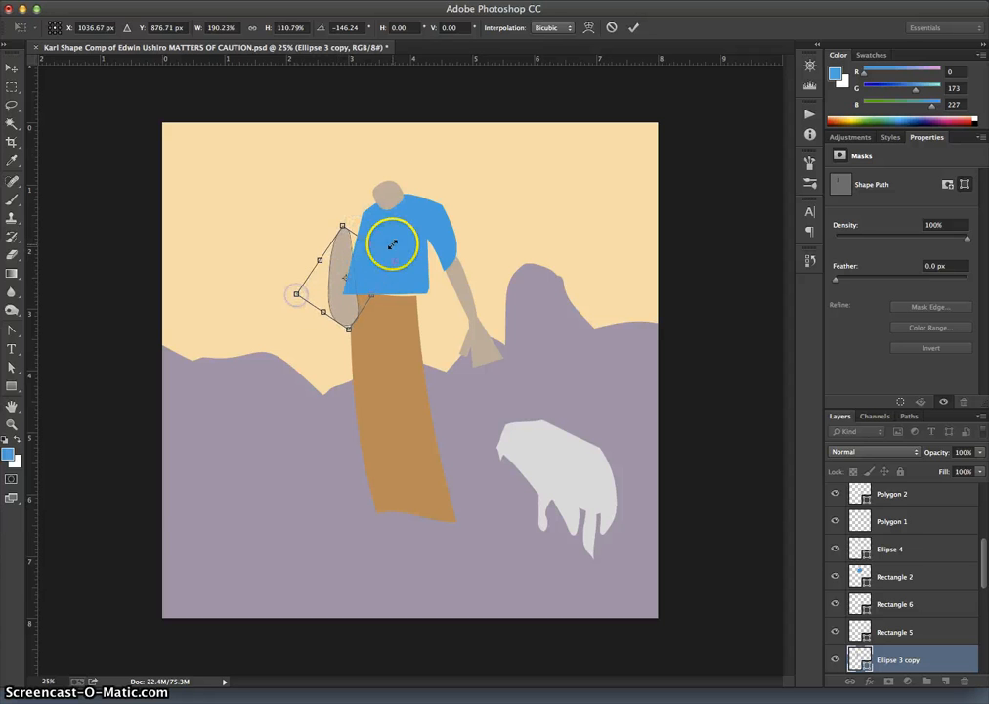
pyautogui.moveTo(369, 224); pyautogui.dragTo(387, 212)
pyautogui.press('Return')
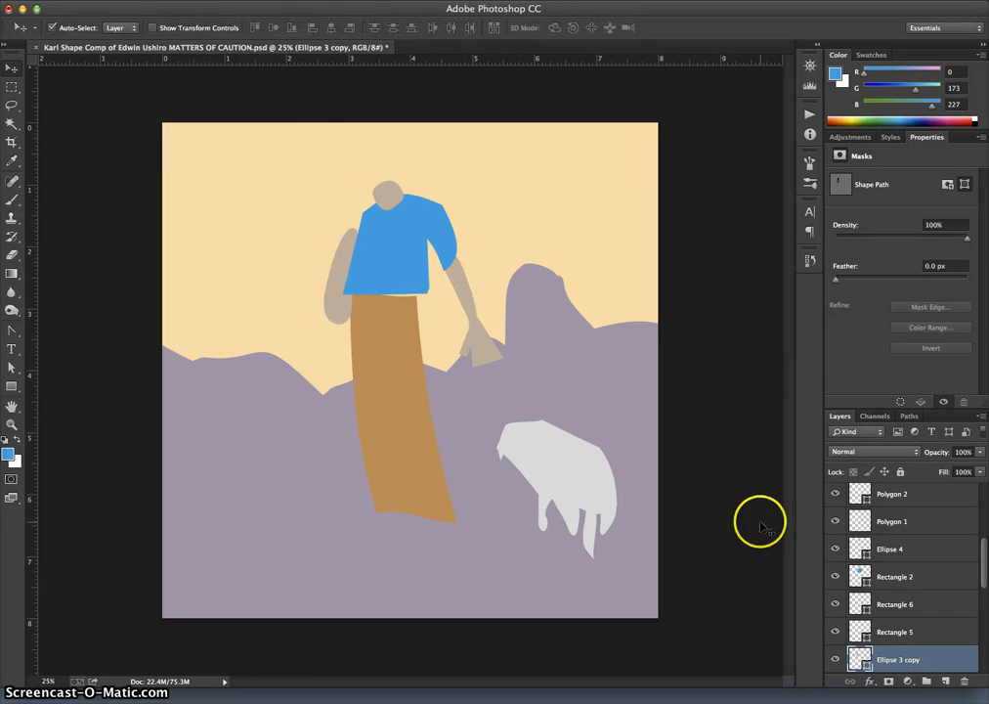
# Step: Show the Background copy 2 reference layer and, with Auto-Select off, move the arm copy down over the painted hand beside the trousers
pyautogui.scroll(10, 872, 530)
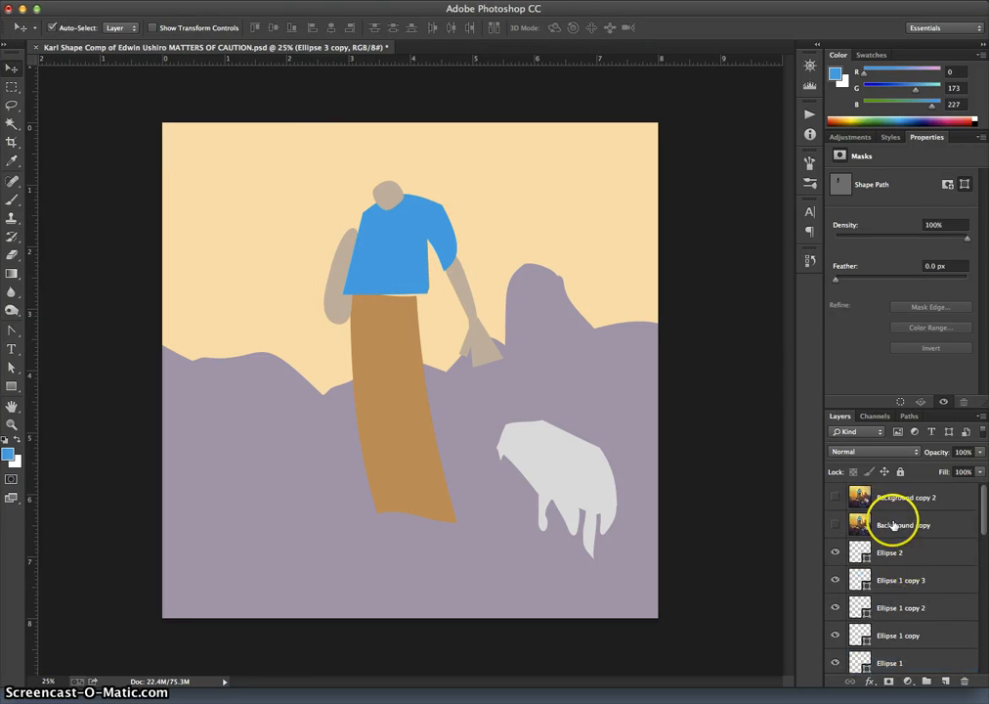
pyautogui.click(835, 499)
pyautogui.scroll(-10, 888, 579)
pyautogui.scroll(-3, 889, 570)
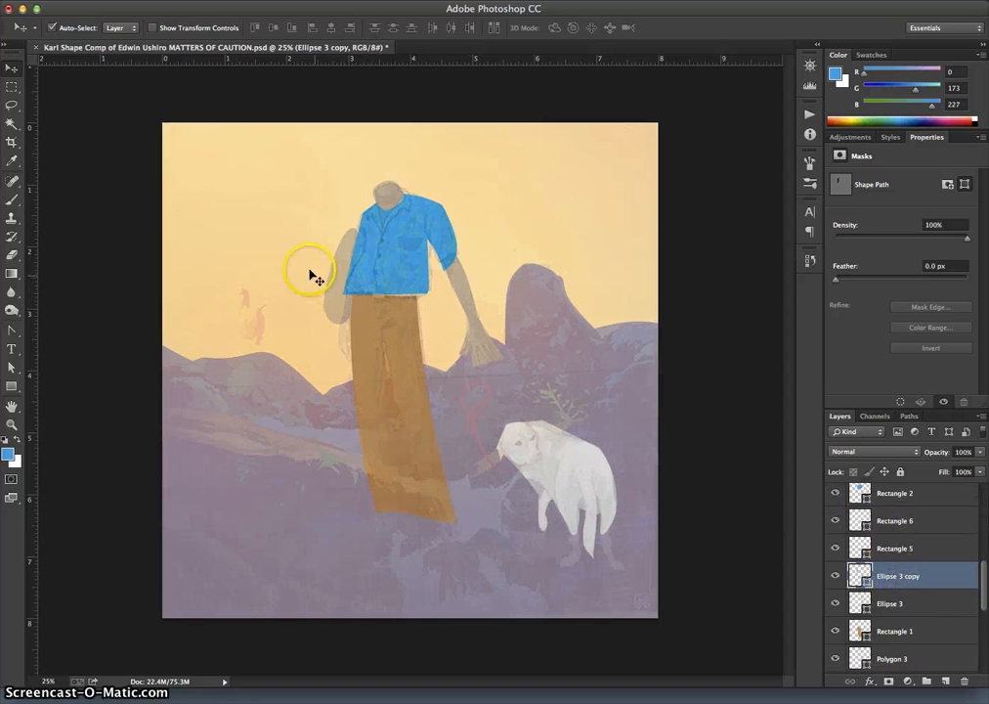
pyautogui.click(52, 28)
pyautogui.moveTo(338, 306); pyautogui.dragTo(349, 339)
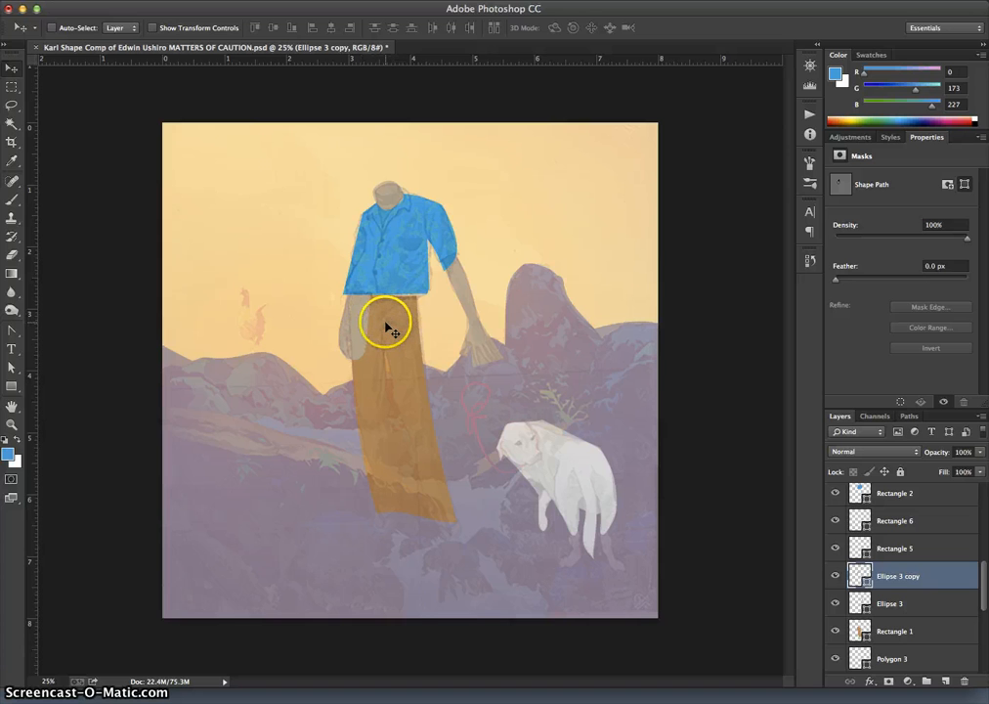
# Step: Bring the Ellipse 3 copy layer forward to the top of the layer stack
pyautogui.moveTo(924, 578); pyautogui.dragTo(909, 507)
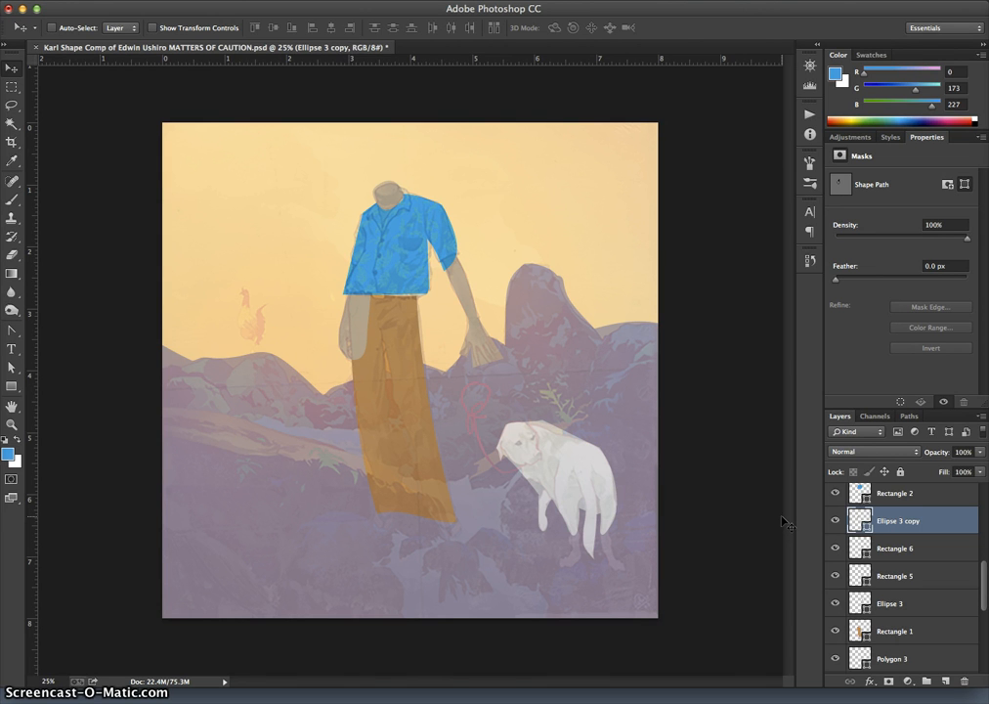
pyautogui.press('super+bracketright')
pyautogui.press('super+bracketright')
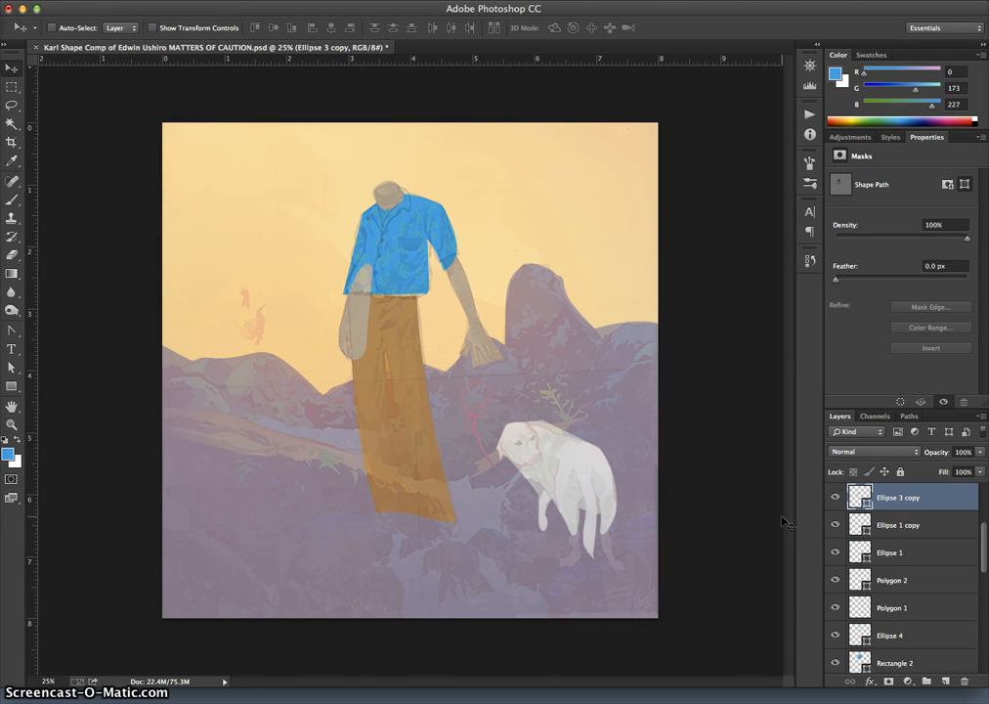
pyautogui.press('super+bracketright')
pyautogui.press('super+bracketright')
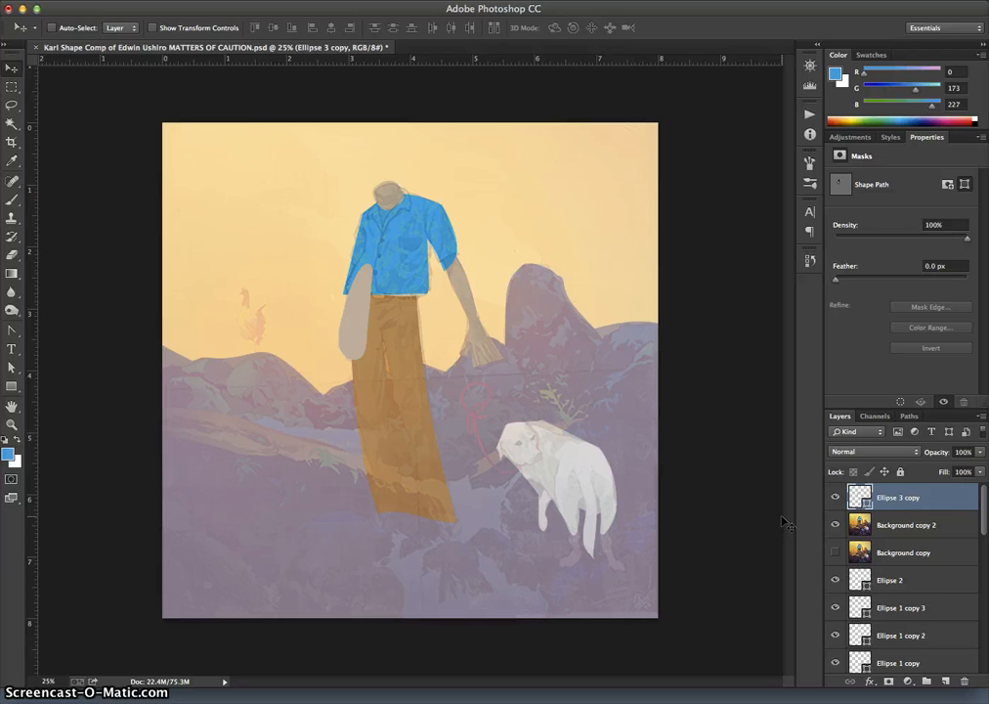
# Step: Send the Ellipse 3 copy layer backward to just below the trousers' Rectangle 1 layer and hide the Background copy 2 reference layer
pyautogui.press('super+bracketleft')
pyautogui.press('super+bracketleft')
pyautogui.press('super+bracketleft')
pyautogui.press('super+bracketleft')
pyautogui.press('super+bracketleft')
pyautogui.press('super+bracketleft')
pyautogui.press('super+bracketleft')
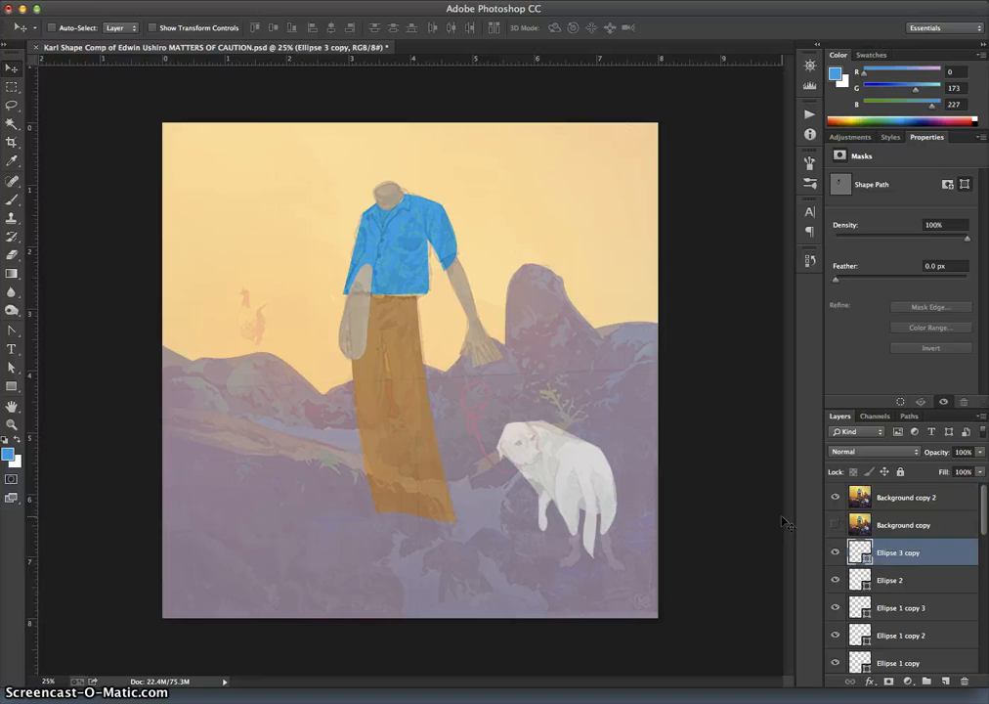
pyautogui.press('super+bracketleft')
pyautogui.press('super+bracketleft')
pyautogui.press('super+bracketleft')
pyautogui.press('super+bracketleft')
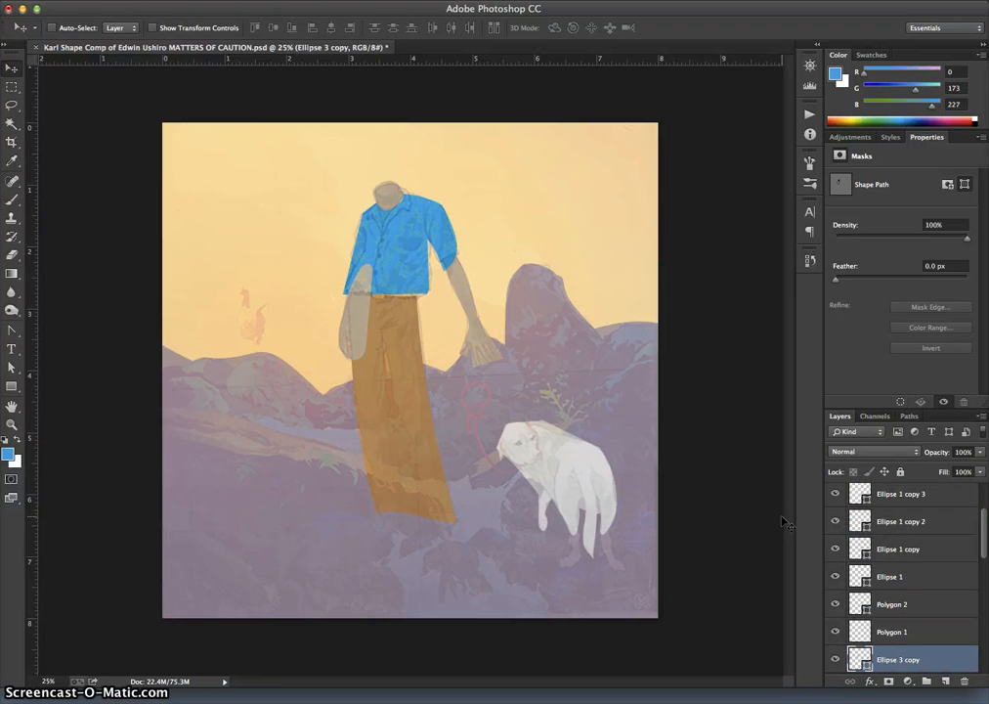
pyautogui.press('super+bracketleft')
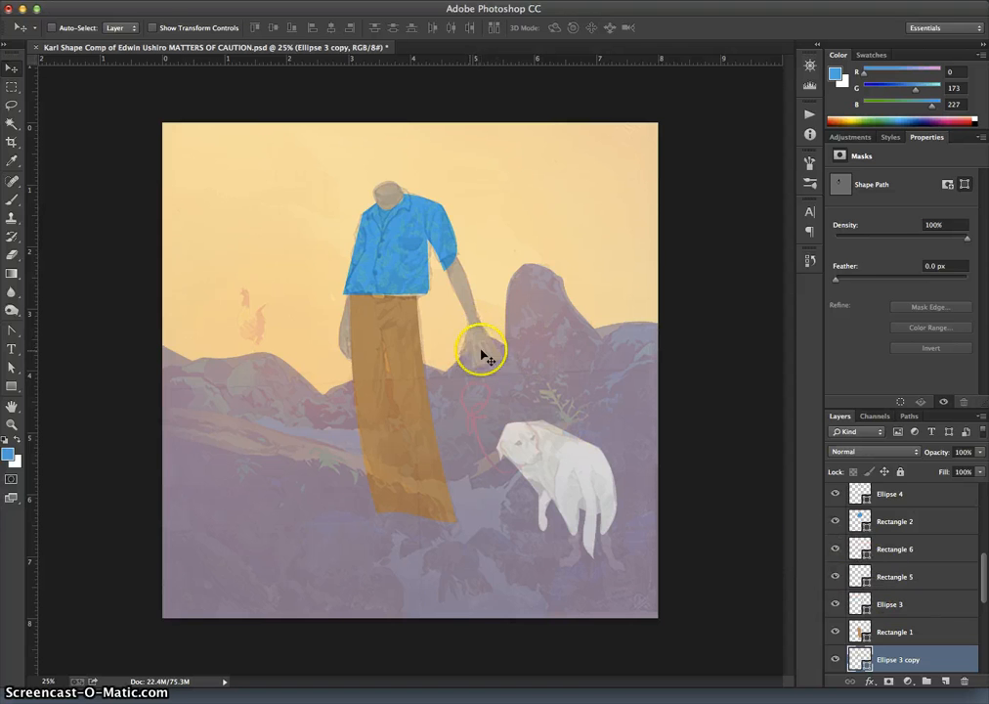
pyautogui.scroll(10, 909, 606)
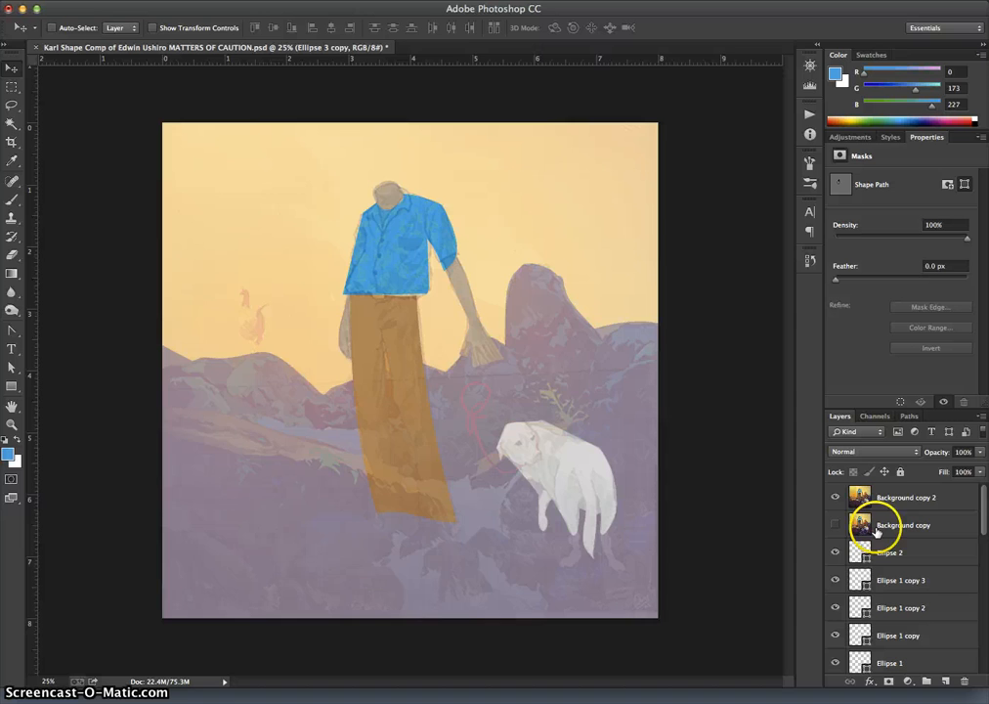
pyautogui.click(837, 498)
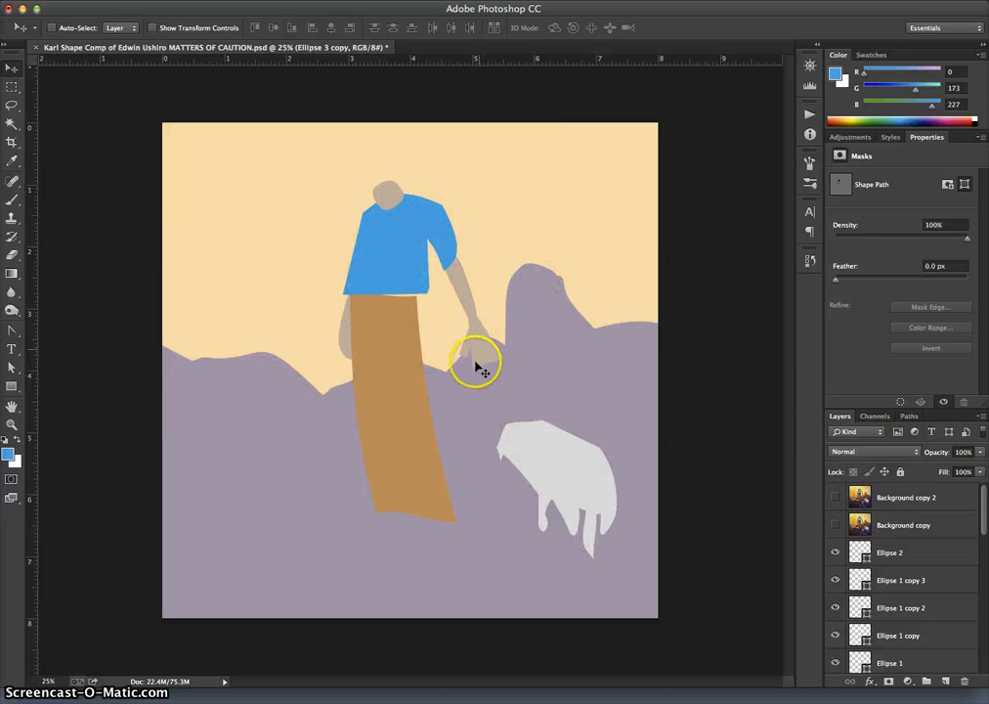
# Step: Draw a three-sided polygon about 272 by 296 px over the hand's fingertips, directly above the Rectangle 3 layer and using its purple fill
pyautogui.click(834, 497)
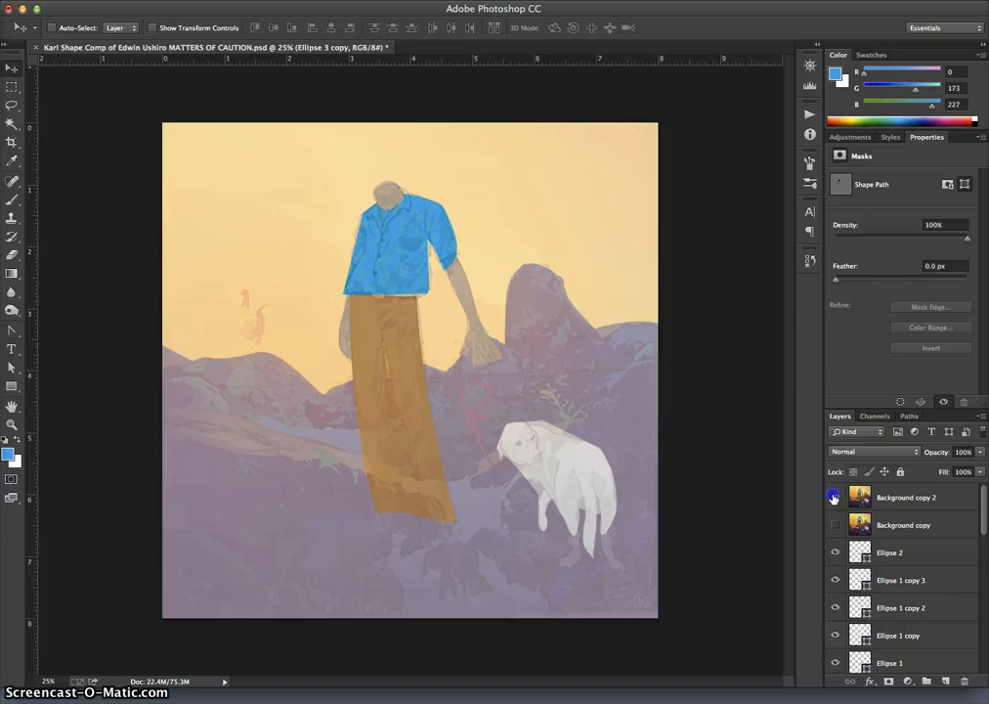
pyautogui.click(834, 497)
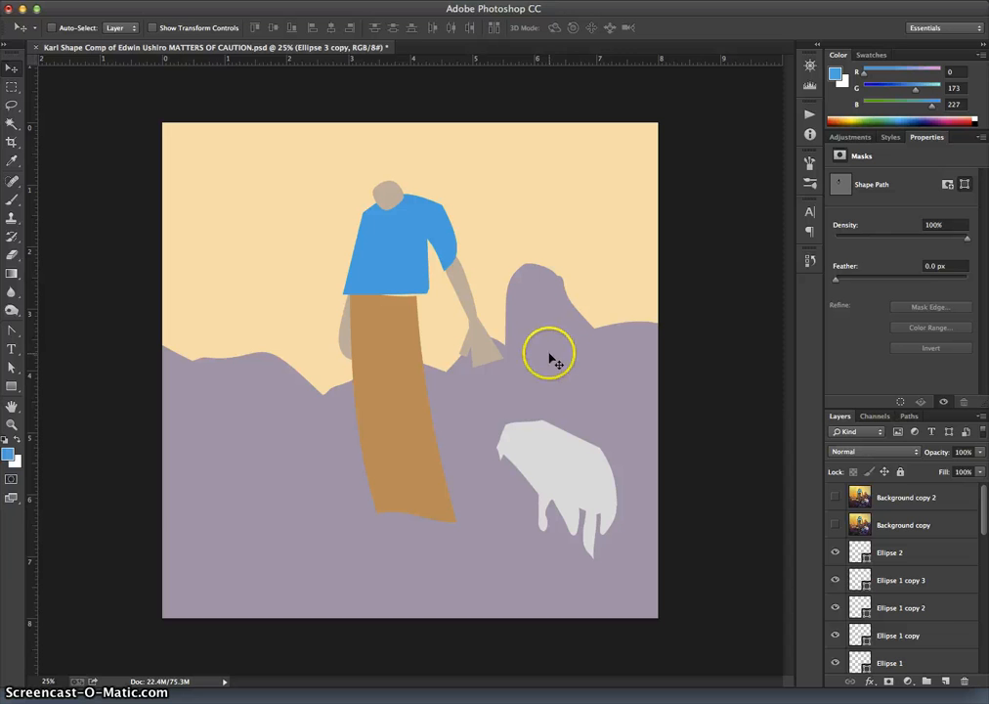
pyautogui.scroll(-10, 855, 558)
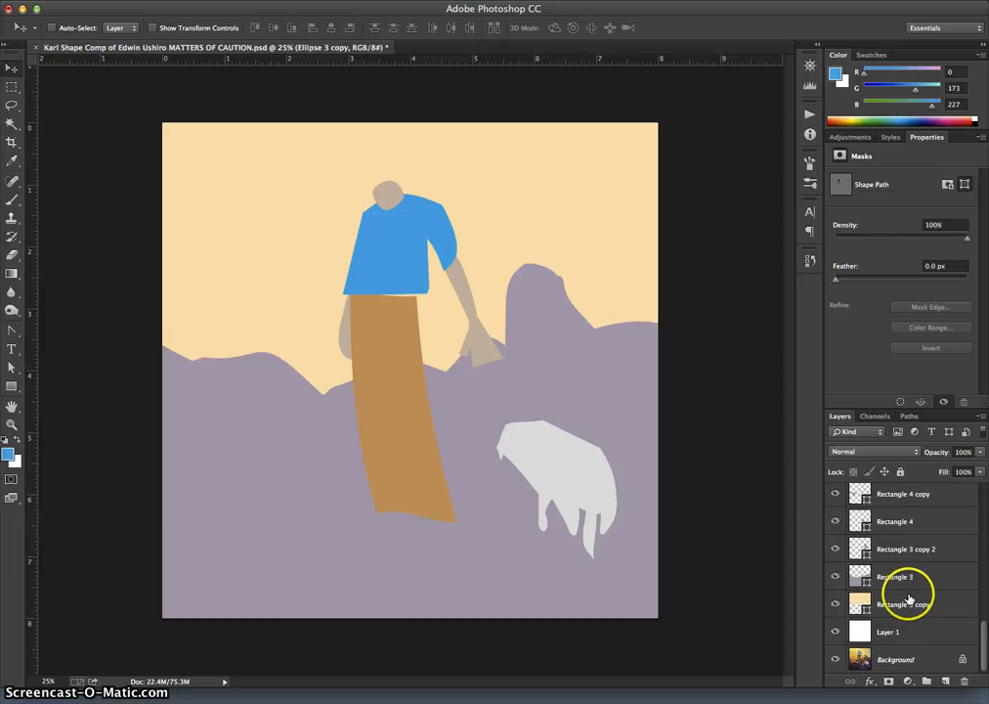
pyautogui.click(906, 578)
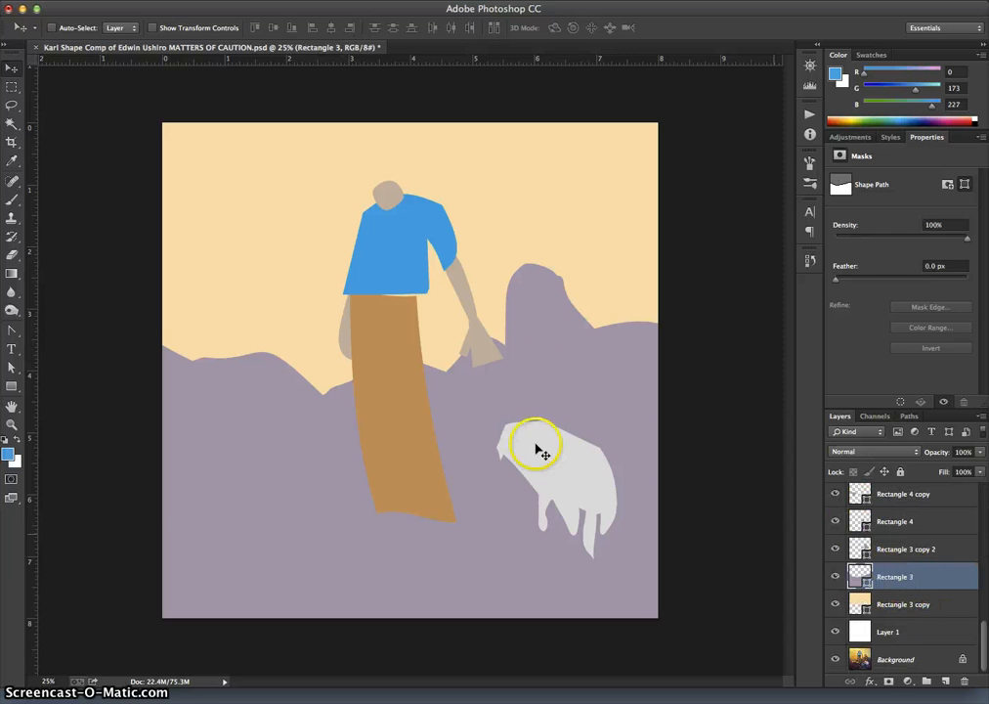
pyautogui.click(13, 385)
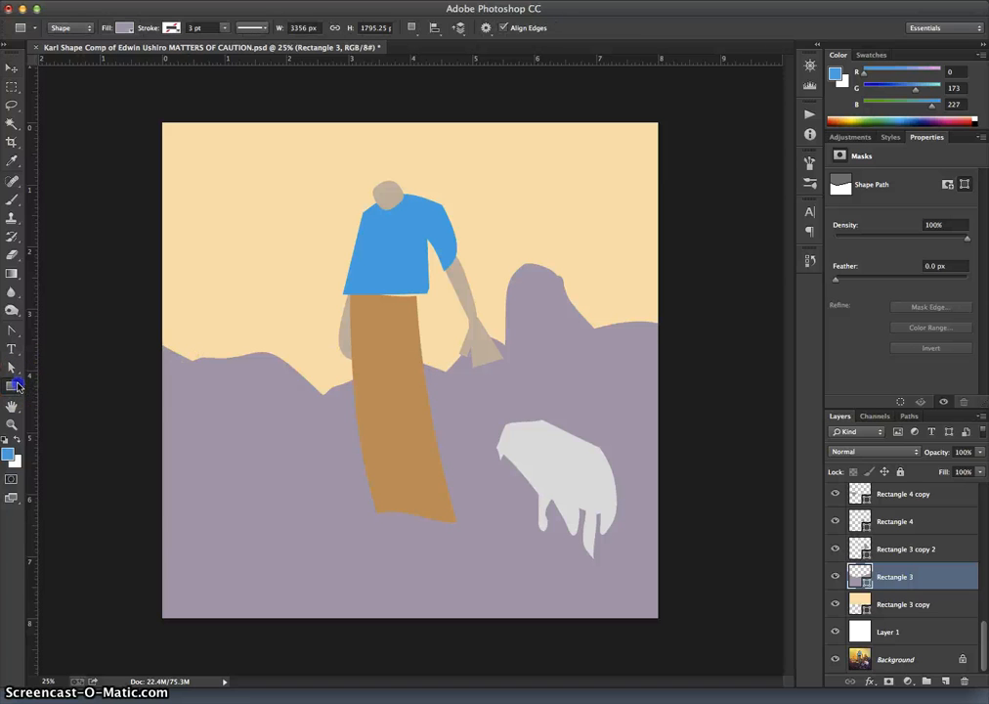
pyautogui.rightClick(13, 385)
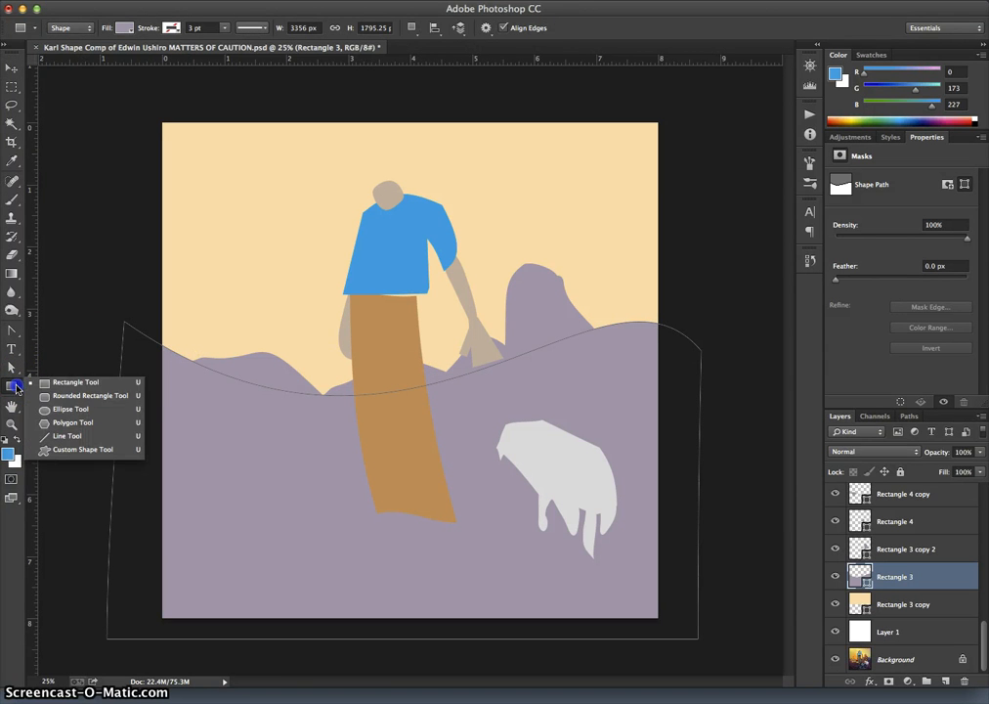
pyautogui.click(60, 422)
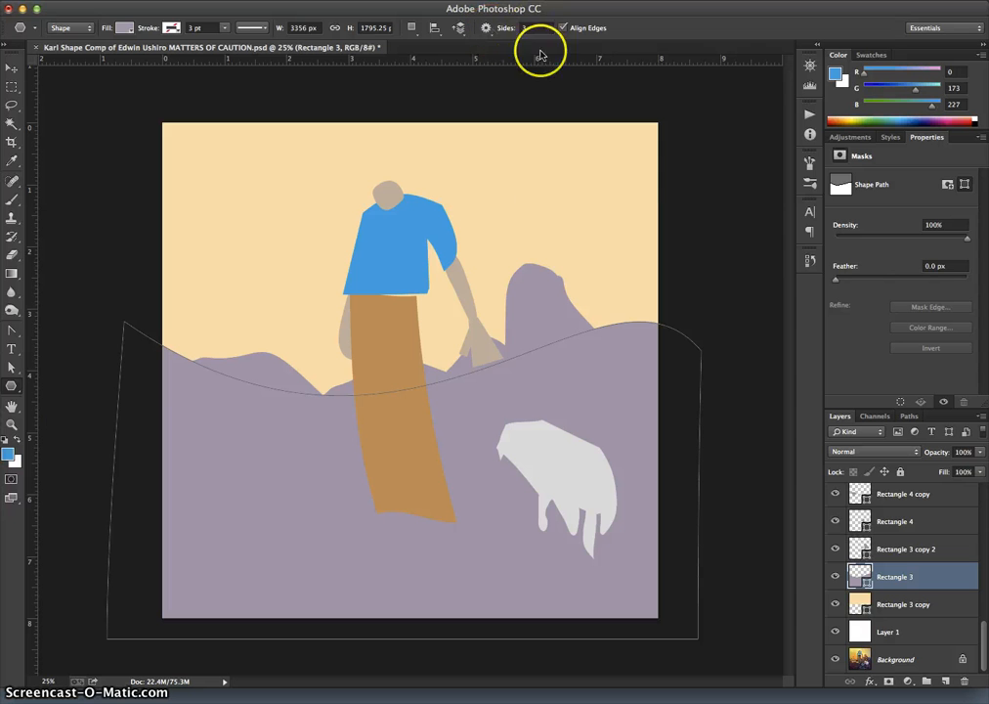
pyautogui.moveTo(492, 369); pyautogui.dragTo(479, 349)
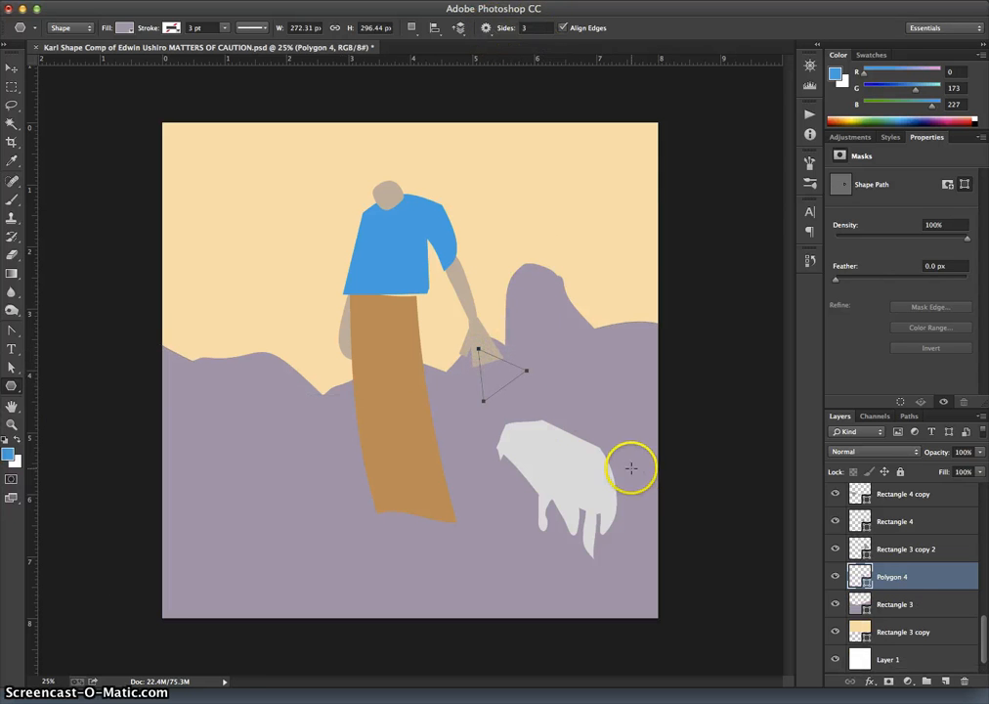
# Step: Transform the purple triangle into a narrow sliver about 51 px wide with its tip at the gap between the fingers
pyautogui.hotkey('ctrl', 't')
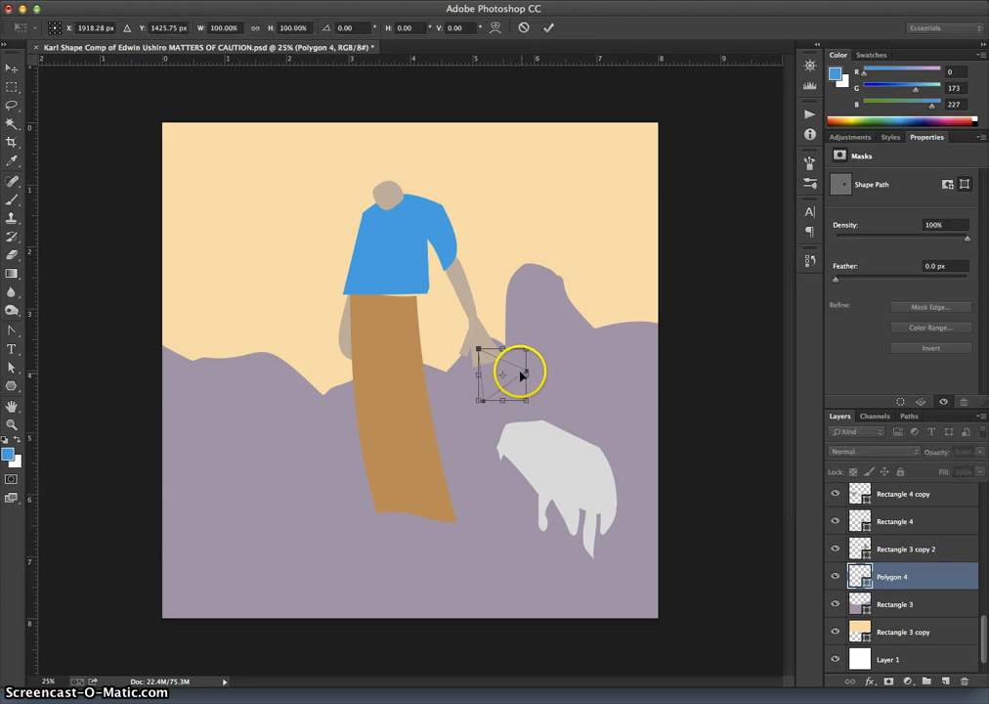
pyautogui.moveTo(528, 375); pyautogui.dragTo(495, 369)
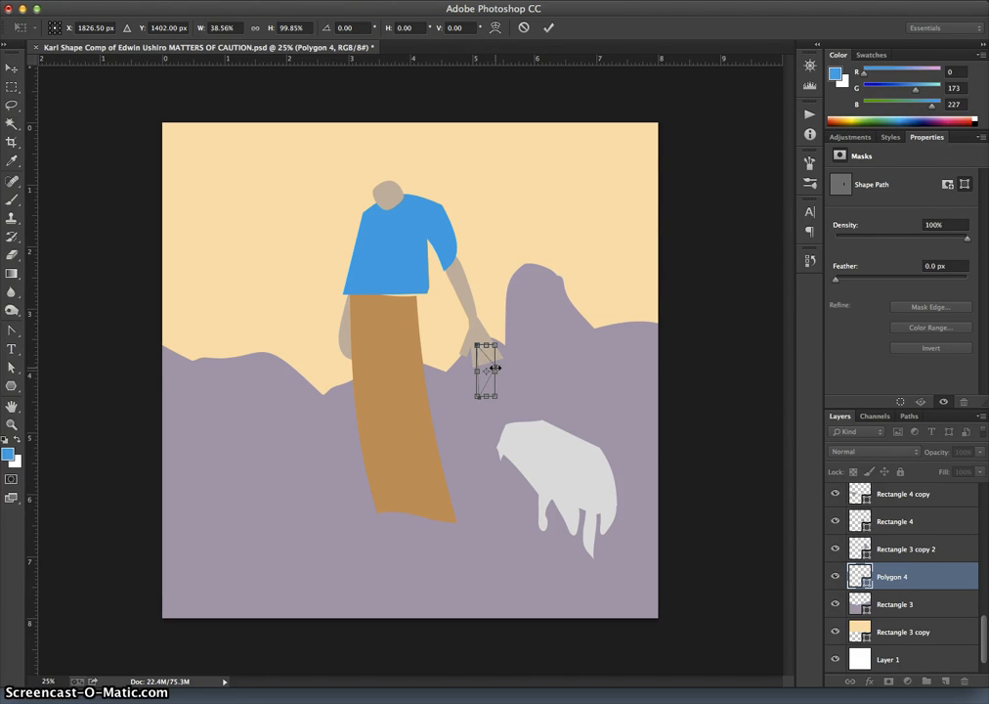
pyautogui.moveTo(494, 370); pyautogui.dragTo(492, 371)
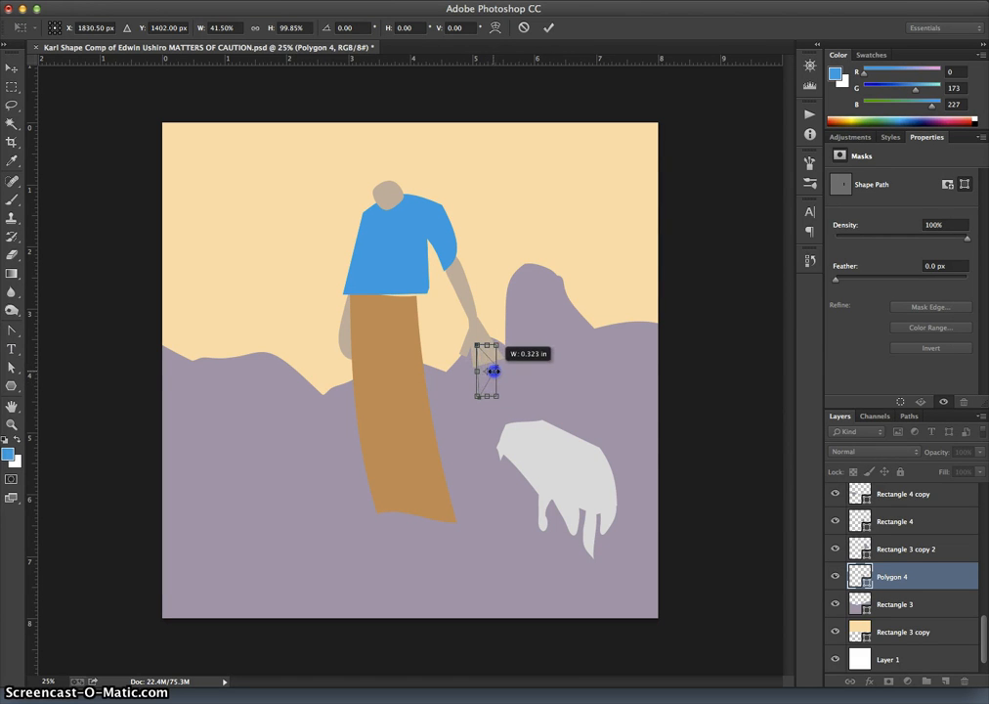
pyautogui.press('Return')
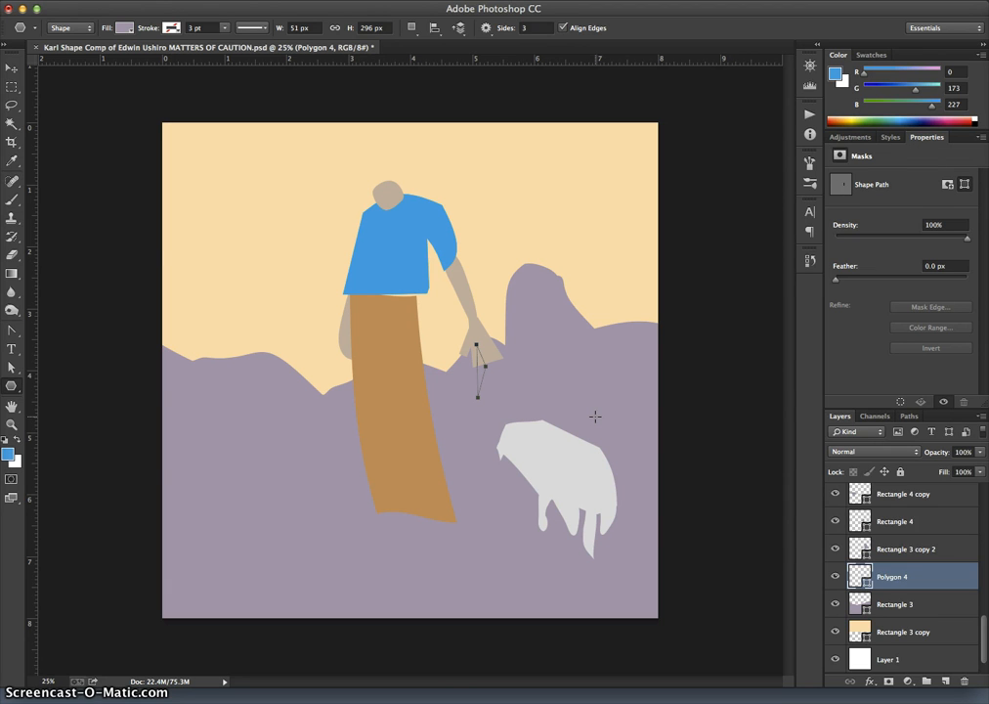
# Step: Bring the Polygon 4 triangle layer forward in the stack to just above the Rectangle 6 layer
pyautogui.hotkey('ctrl', ']')
pyautogui.hotkey('ctrl', ']')
pyautogui.hotkey('ctrl', ']')
pyautogui.hotkey('ctrl', ']')
pyautogui.hotkey('ctrl', ']')
pyautogui.hotkey('ctrl', ']')
pyautogui.hotkey('ctrl', ']')
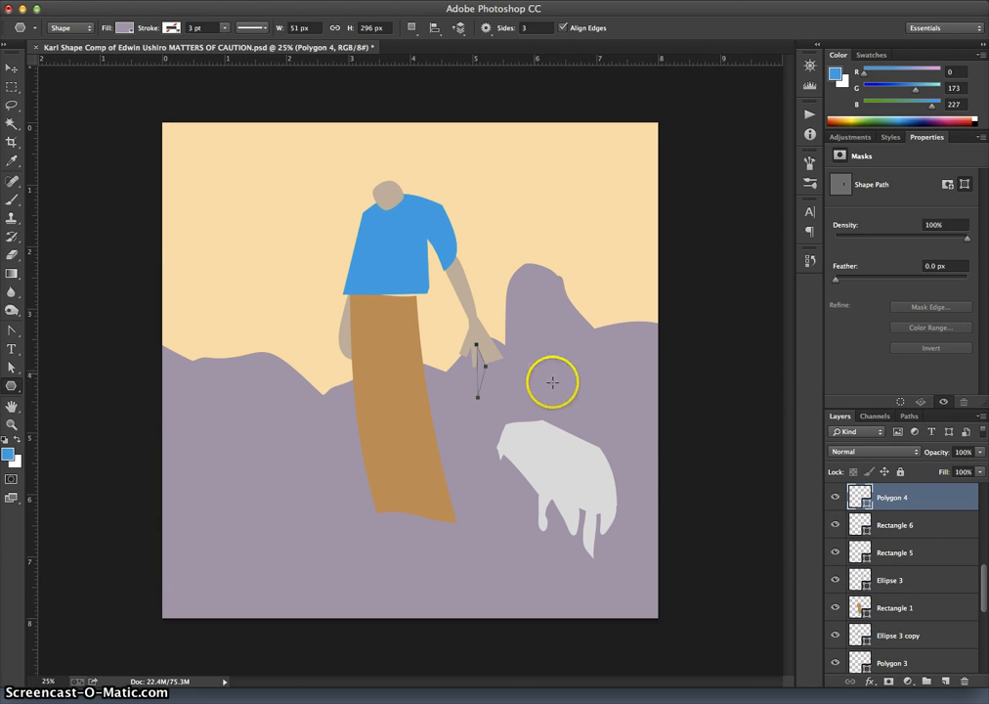
# Step: Show the Background copy 2 reference layer and rotate the triangle about -3.8° to fit the painted finger gap, applying the transformation
pyautogui.scroll(10, 879, 576)
pyautogui.click(836, 498)
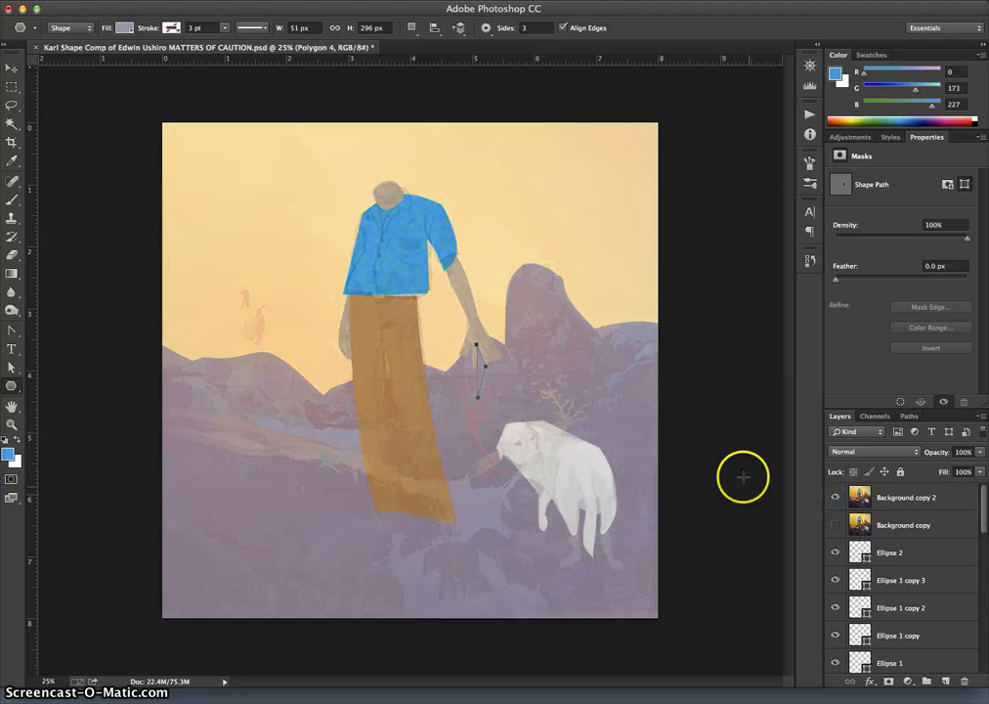
pyautogui.hotkey('ctrl', 't')
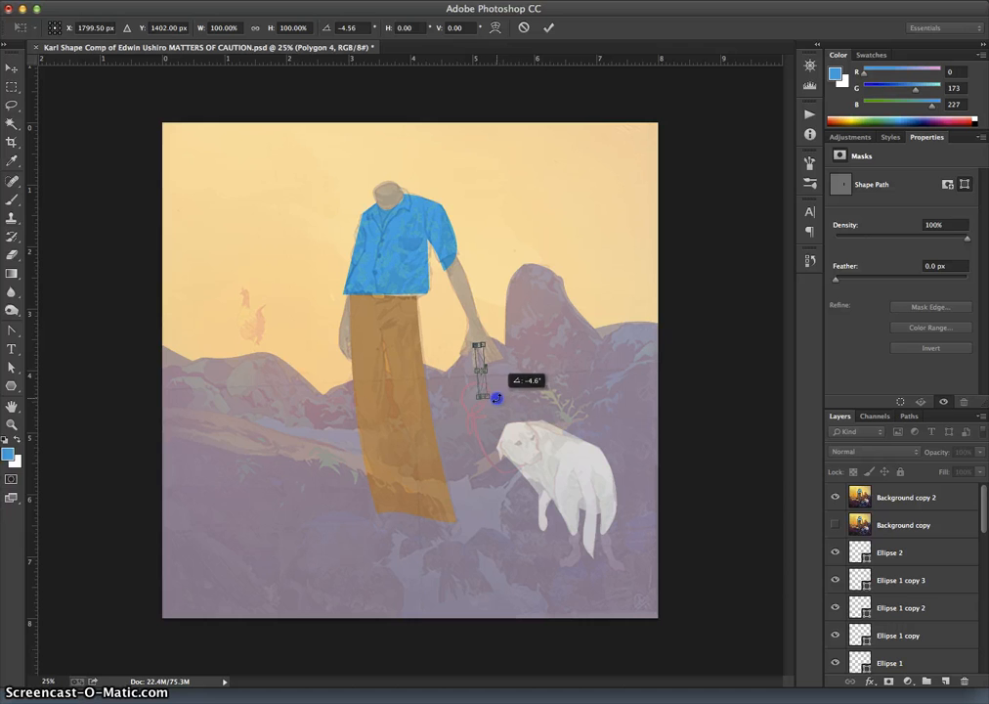
pyautogui.moveTo(496, 398); pyautogui.dragTo(496, 398)
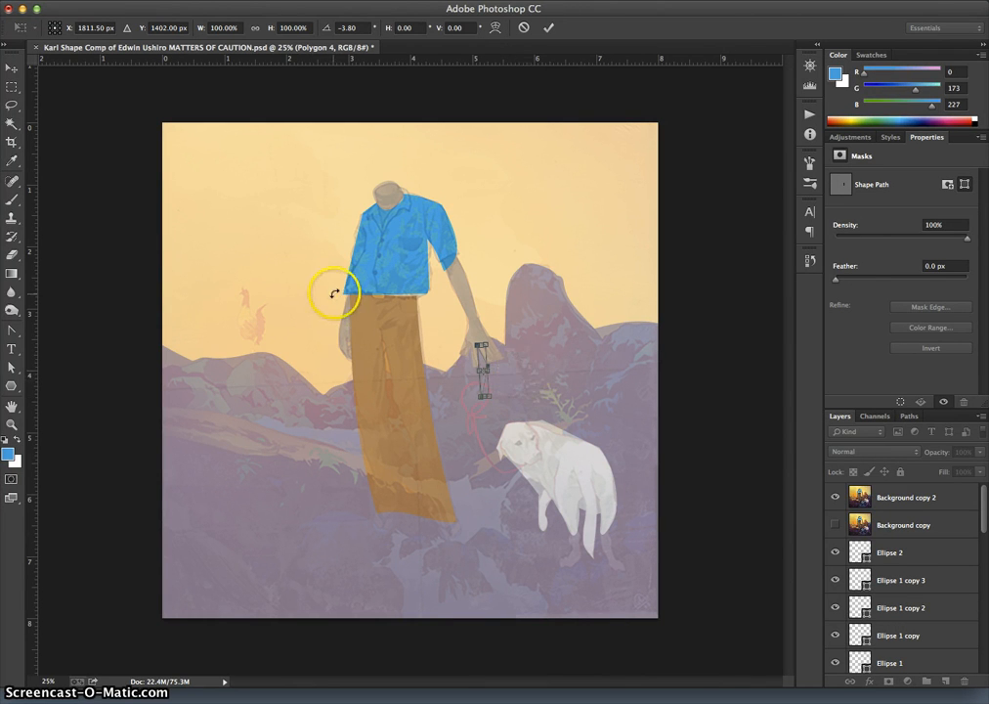
pyautogui.click(12, 104)
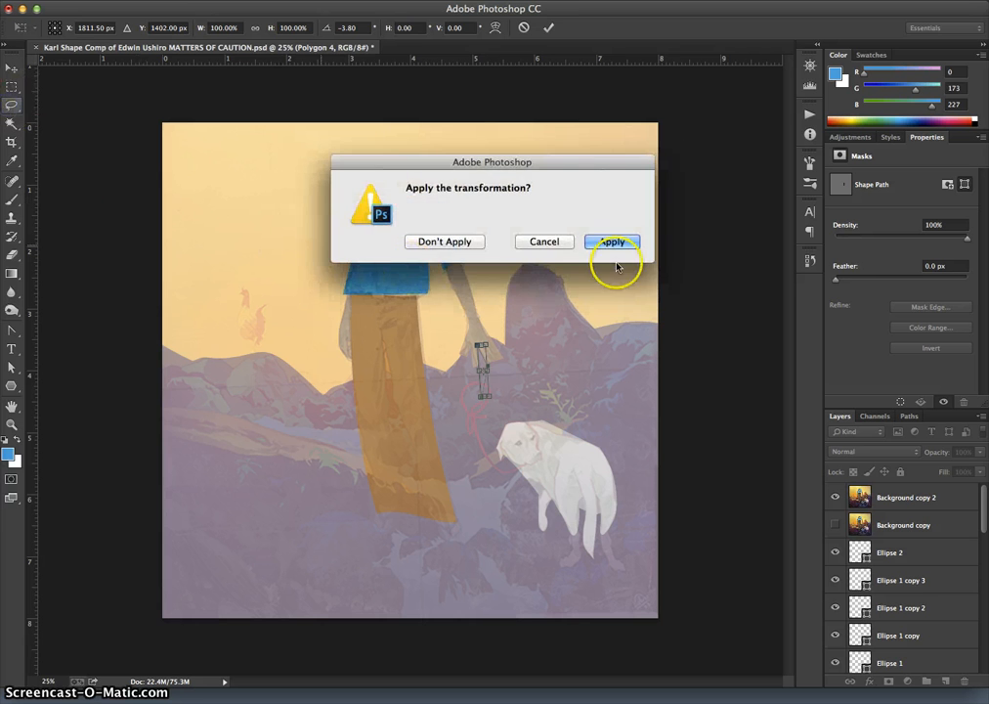
pyautogui.click(615, 245)
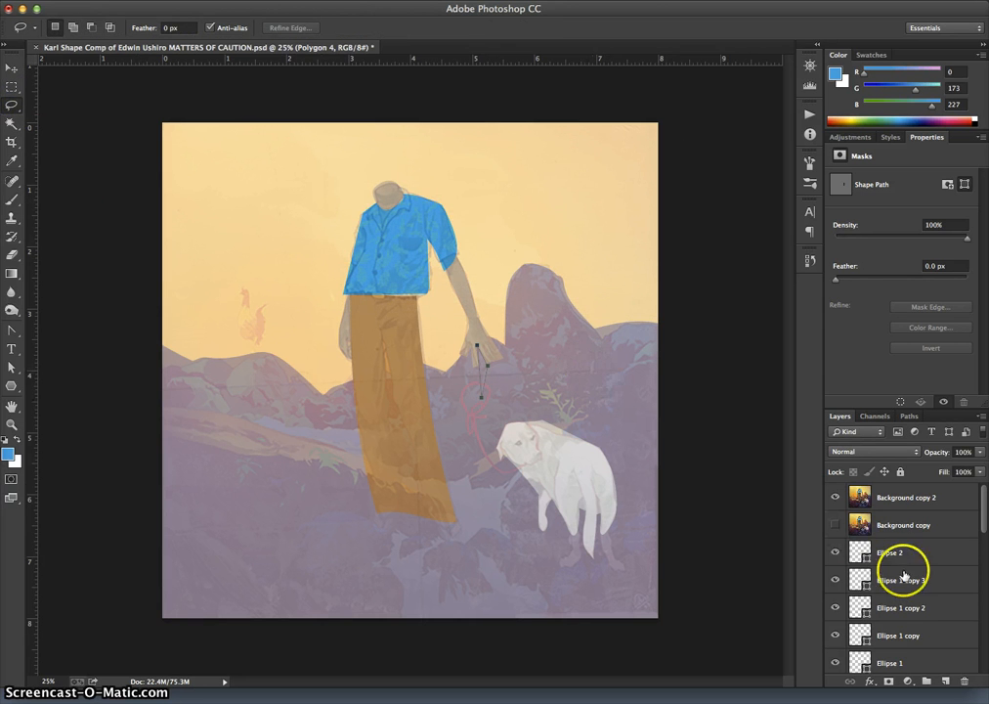
# Step: Select the Rectangle 5 layer without its path active and toggle its visibility to identify the hand part it forms
pyautogui.scroll(-5, 894, 577)
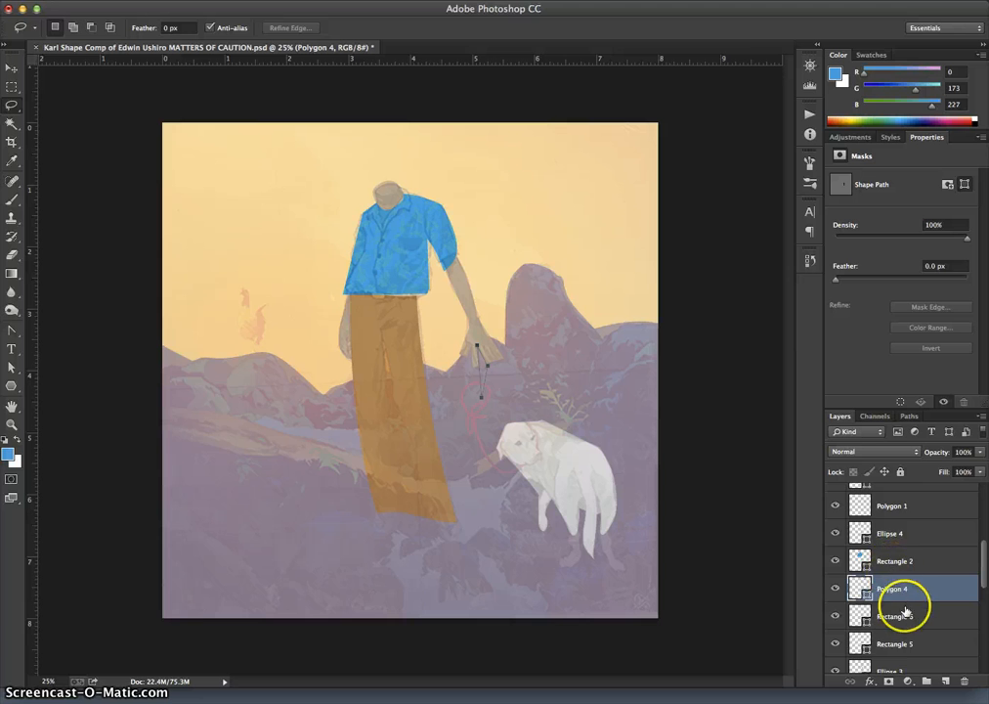
pyautogui.scroll(-2, 900, 657)
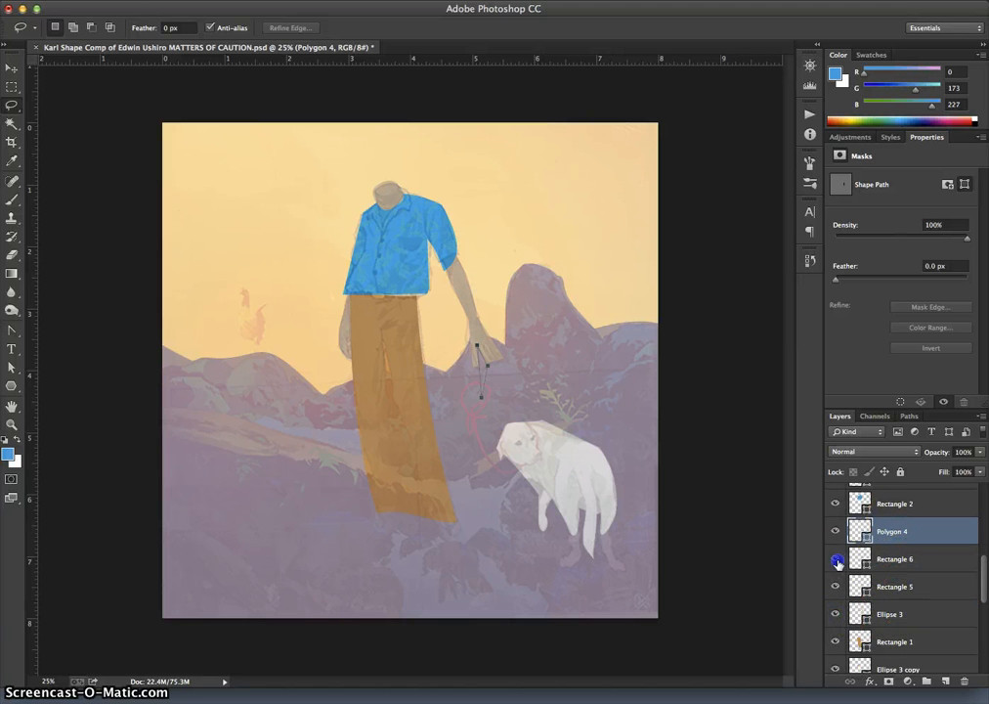
pyautogui.click(885, 587)
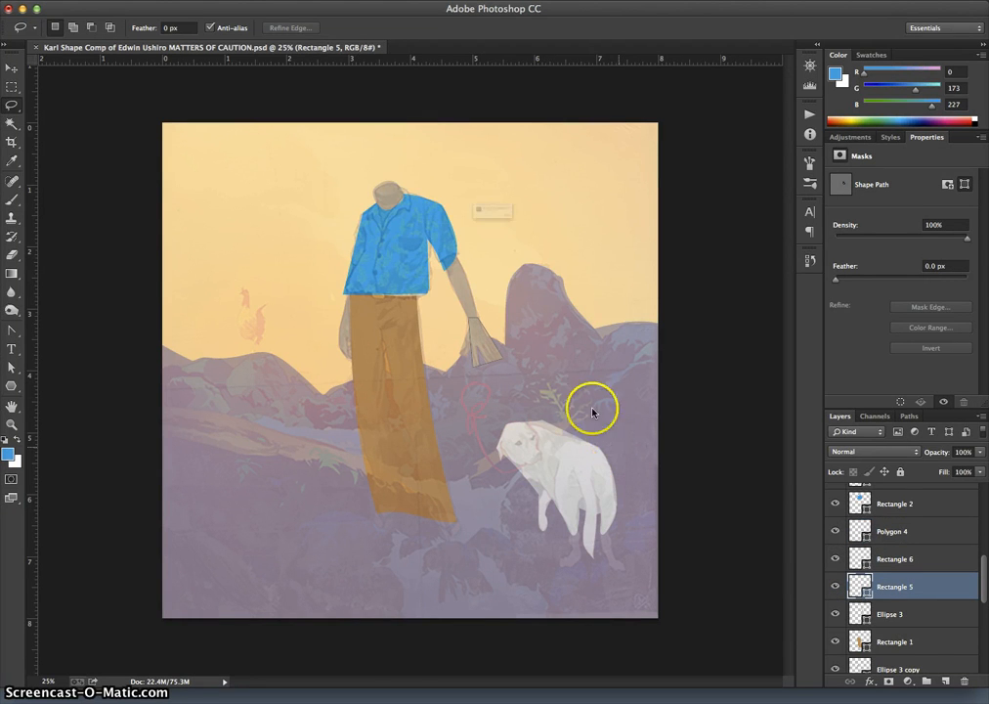
pyautogui.press('super+t')
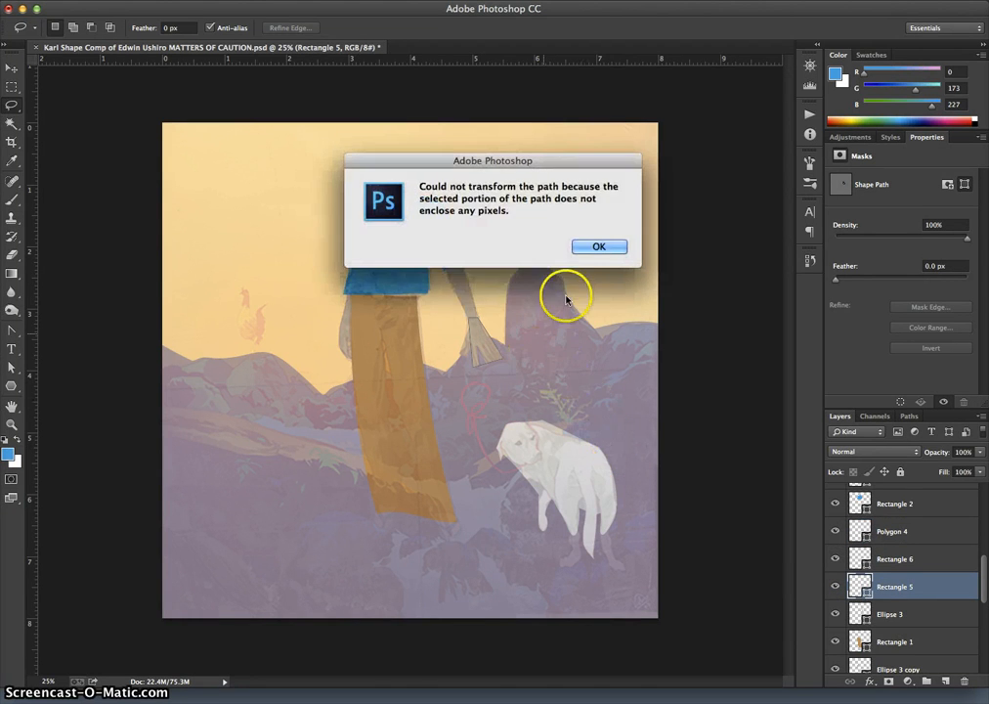
pyautogui.click(593, 246)
pyautogui.click(919, 586)
pyautogui.click(833, 587)
pyautogui.click(833, 588)
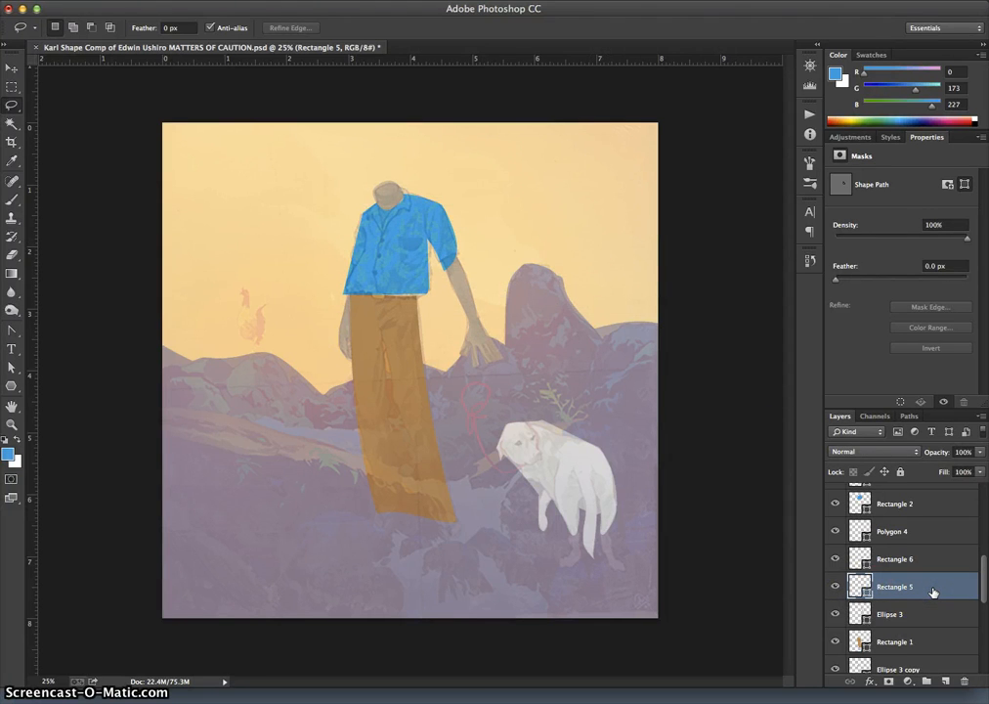
# Step: Warp the Rectangle 5 hand shape, pulling its lower edge inward to follow the painted fingers
pyautogui.press('super+t')
pyautogui.rightClick(488, 349)
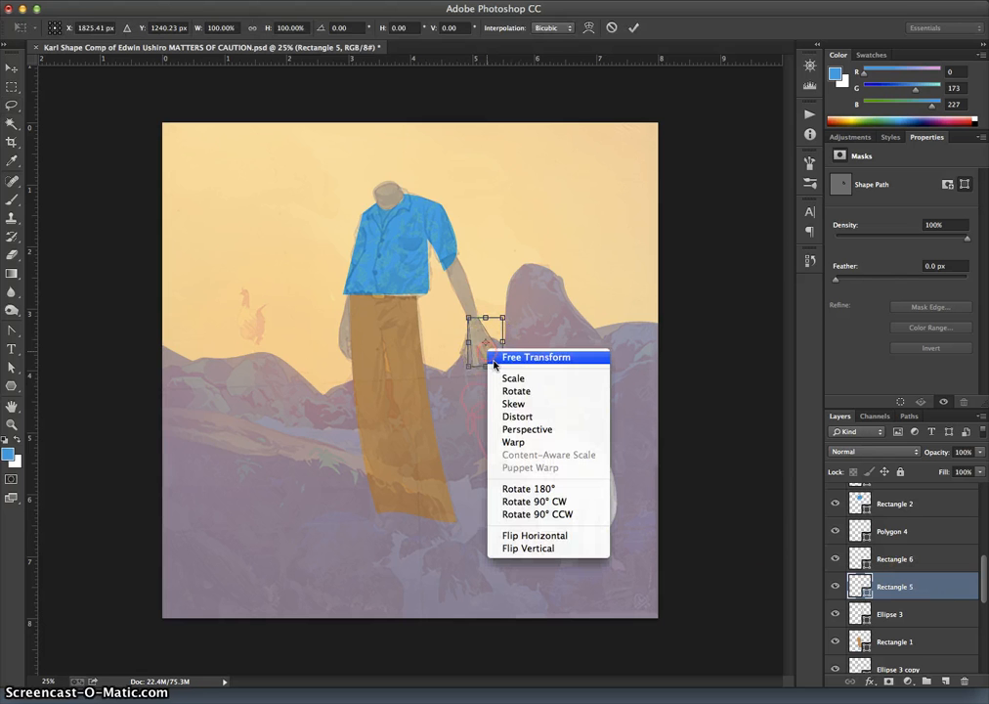
pyautogui.click(514, 442)
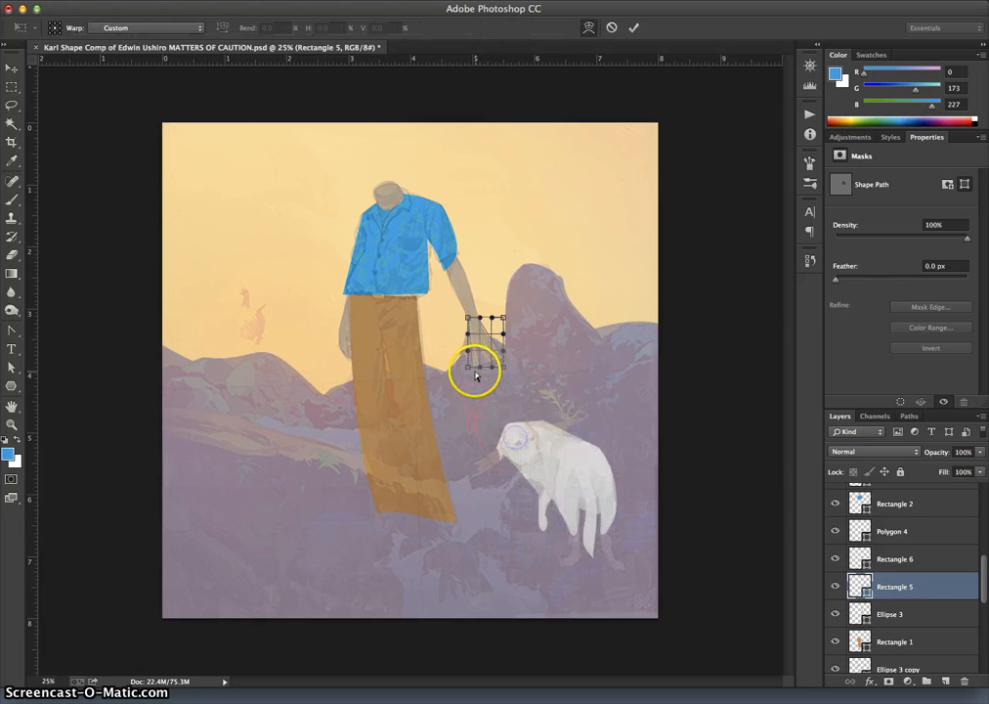
pyautogui.moveTo(469, 366); pyautogui.dragTo(475, 368)
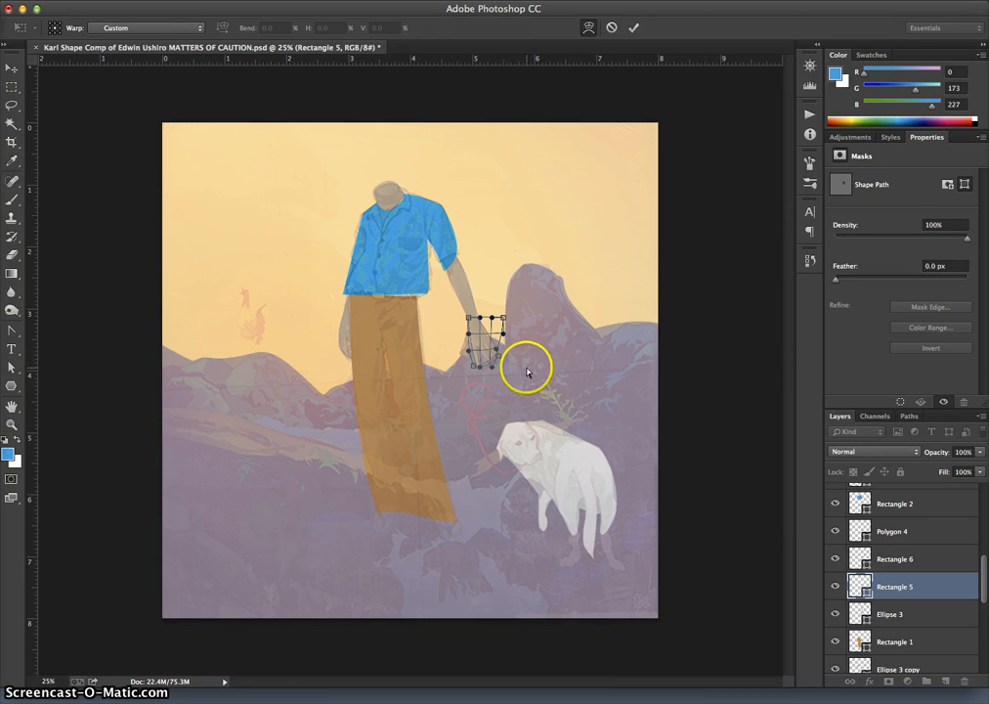
pyautogui.press('Return')
pyautogui.press('l')
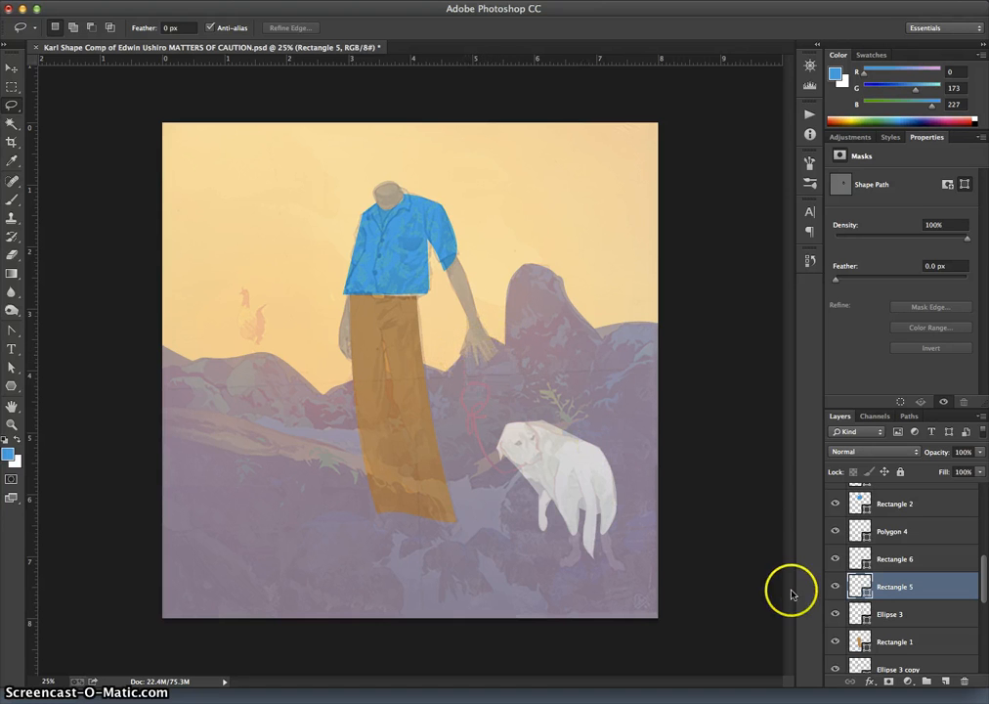
# Step: Warp the Rectangle 6 finger shape nearest the trousers so it curves along the painted hand's edge
pyautogui.click(881, 559)
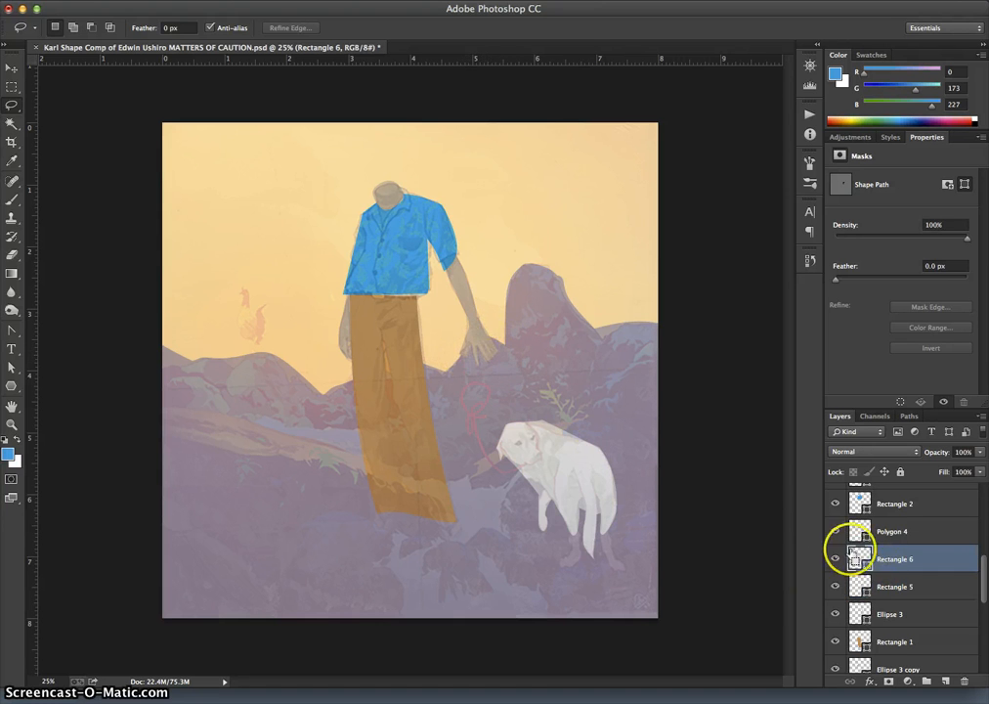
pyautogui.hotkey('ctrl', 't')
pyautogui.rightClick(470, 332)
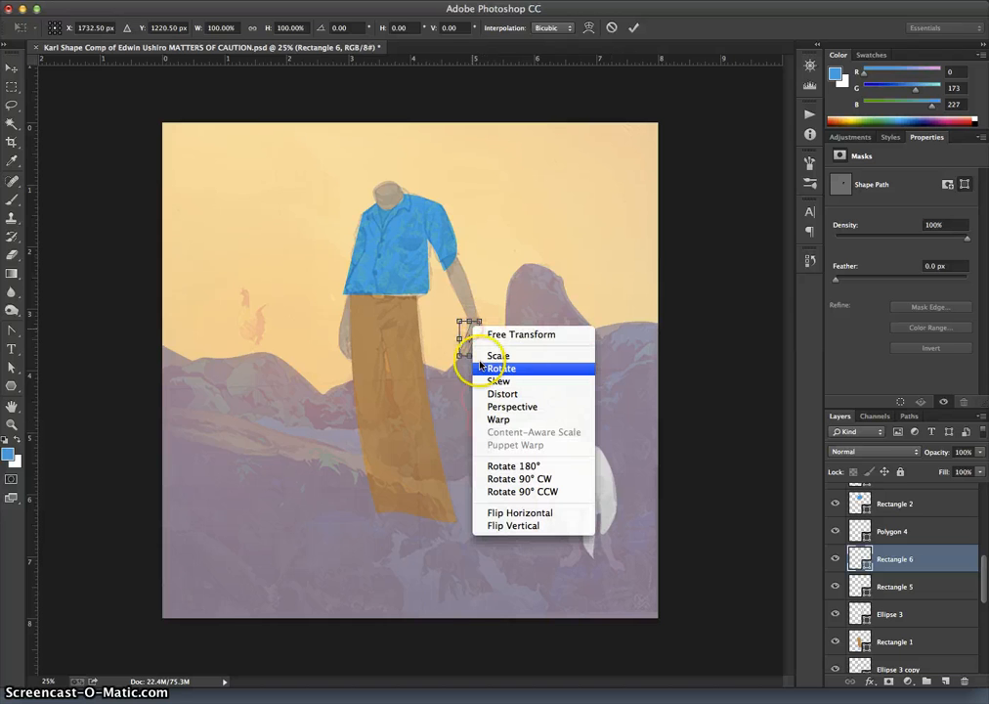
pyautogui.click(499, 419)
pyautogui.press('super+plus')
pyautogui.press('super+plus')
pyautogui.press('super+plus')
pyautogui.press('super+plus')
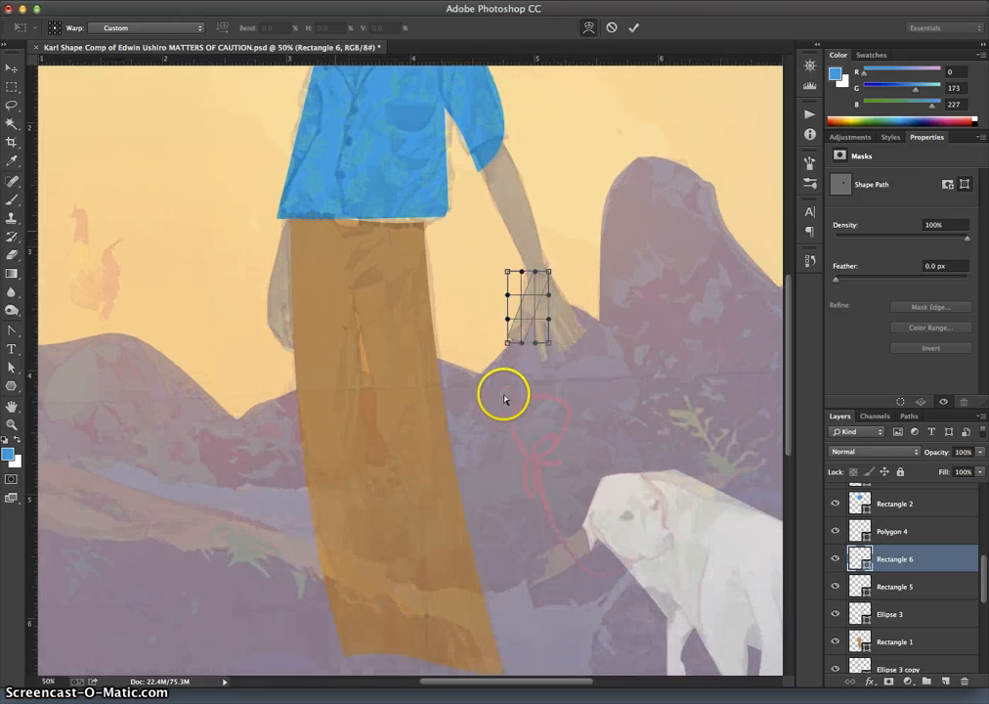
pyautogui.hscroll(2, 524, 368)
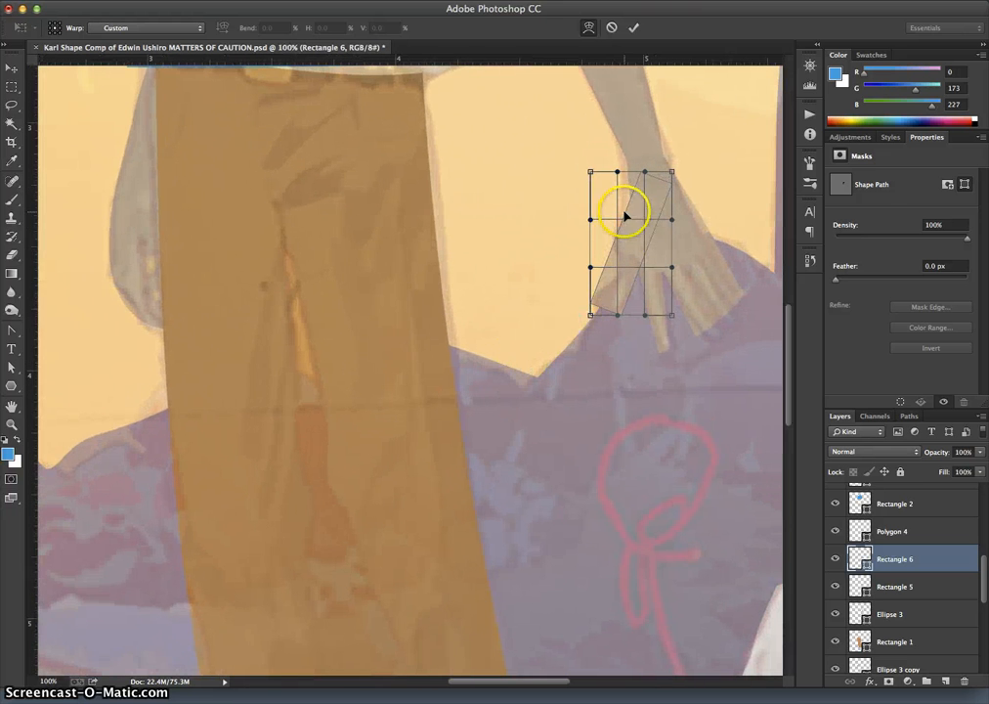
pyautogui.moveTo(625, 216); pyautogui.dragTo(596, 309)
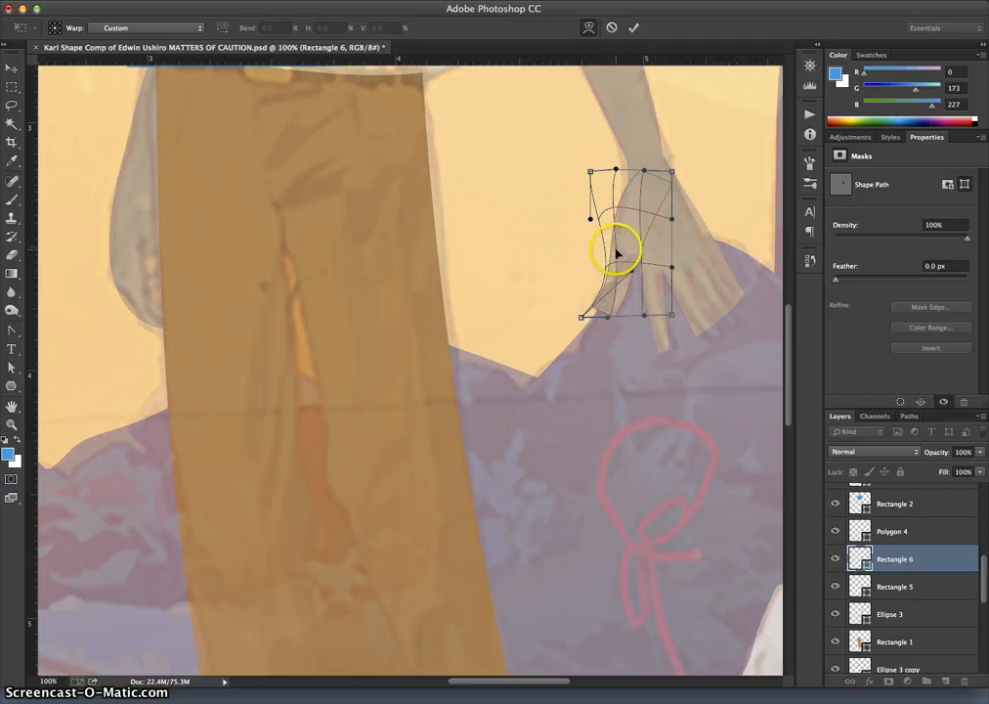
pyautogui.moveTo(616, 249); pyautogui.dragTo(636, 264)
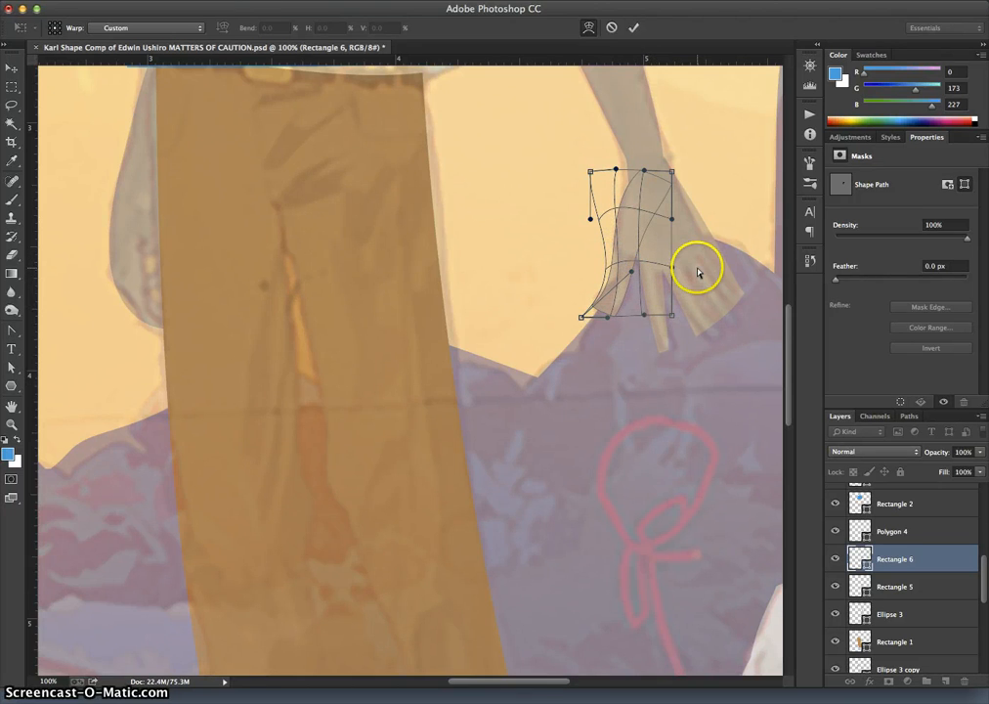
pyautogui.press('Return')
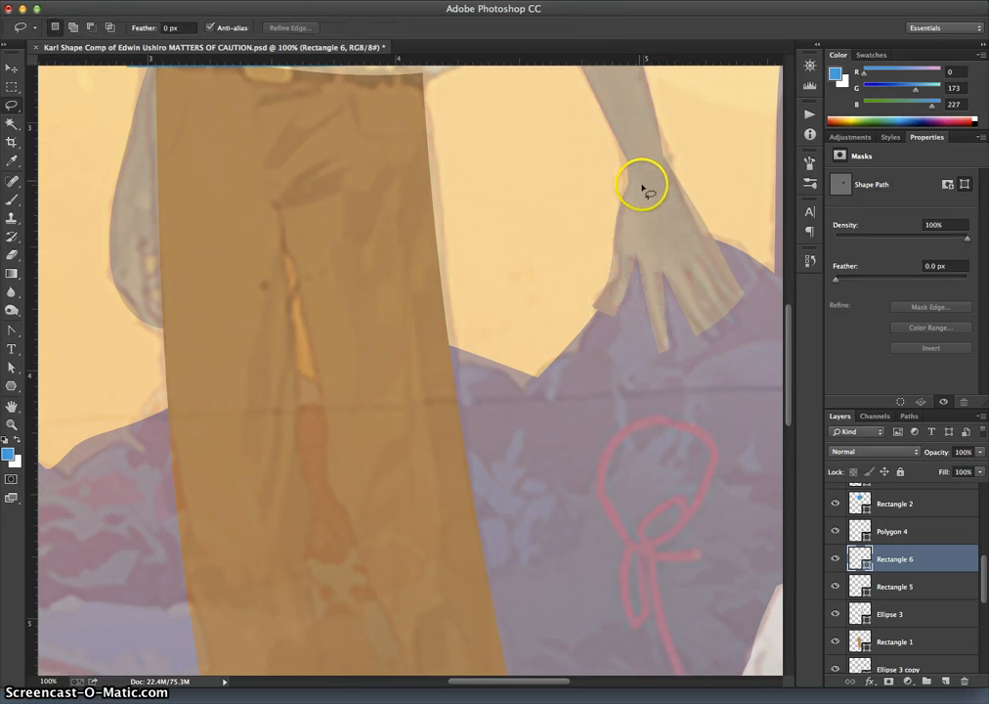
pyautogui.scroll(5, 847, 515)
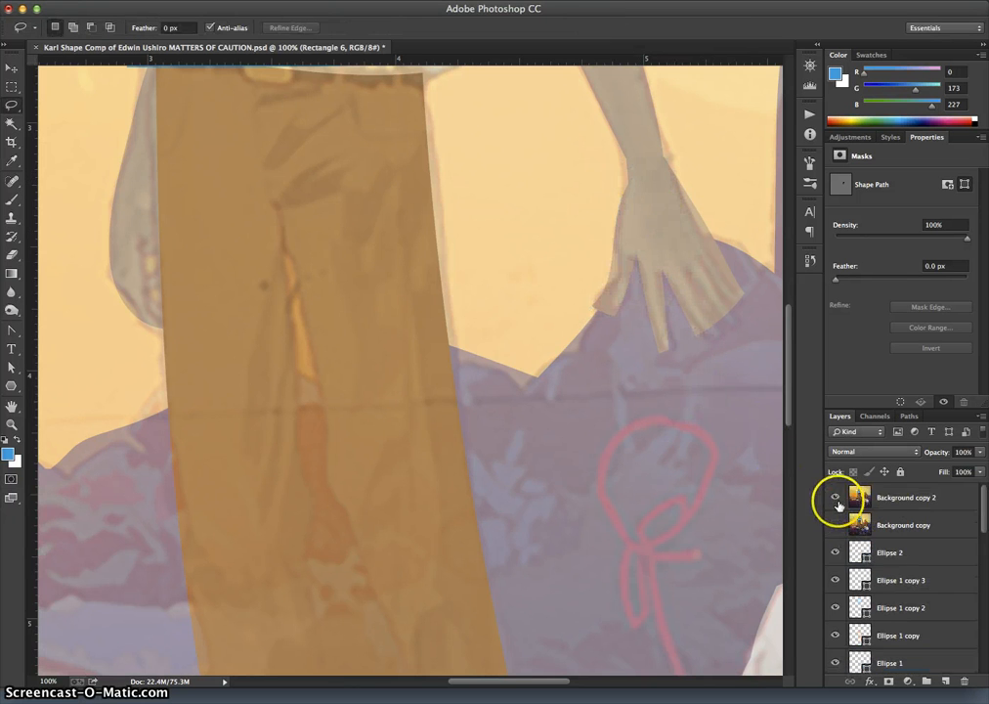
# Step: Hide the Background copy 2 reference and review the flat shapes across the whole canvas
pyautogui.click(837, 497)
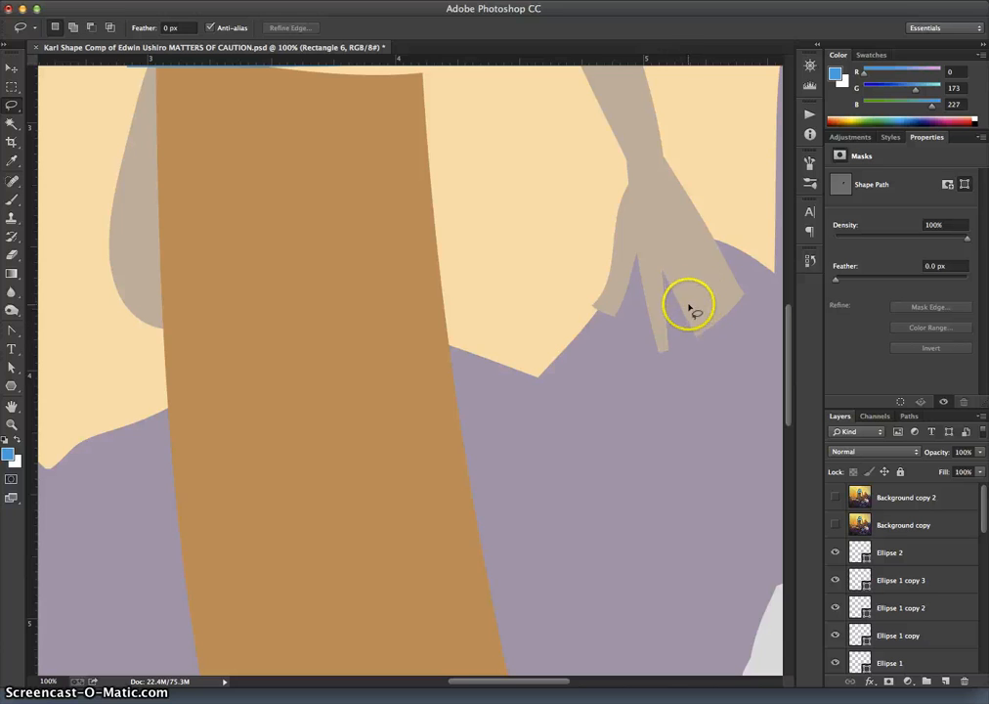
pyautogui.press('super+minus')
pyautogui.press('super+minus')
pyautogui.press('super+minus')
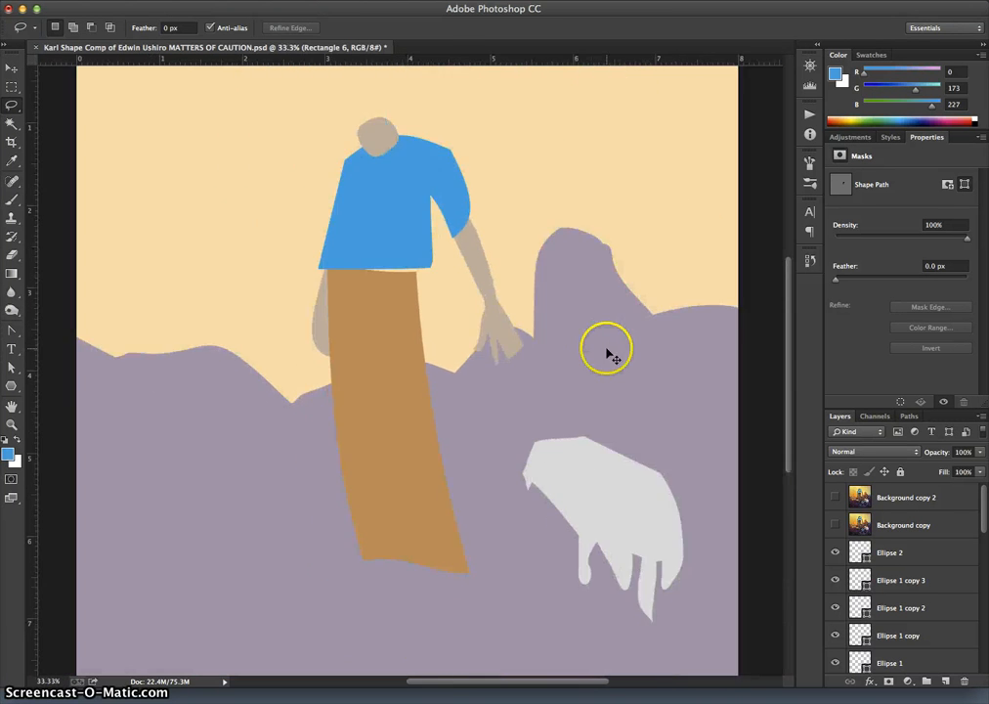
pyautogui.press('super+minus')
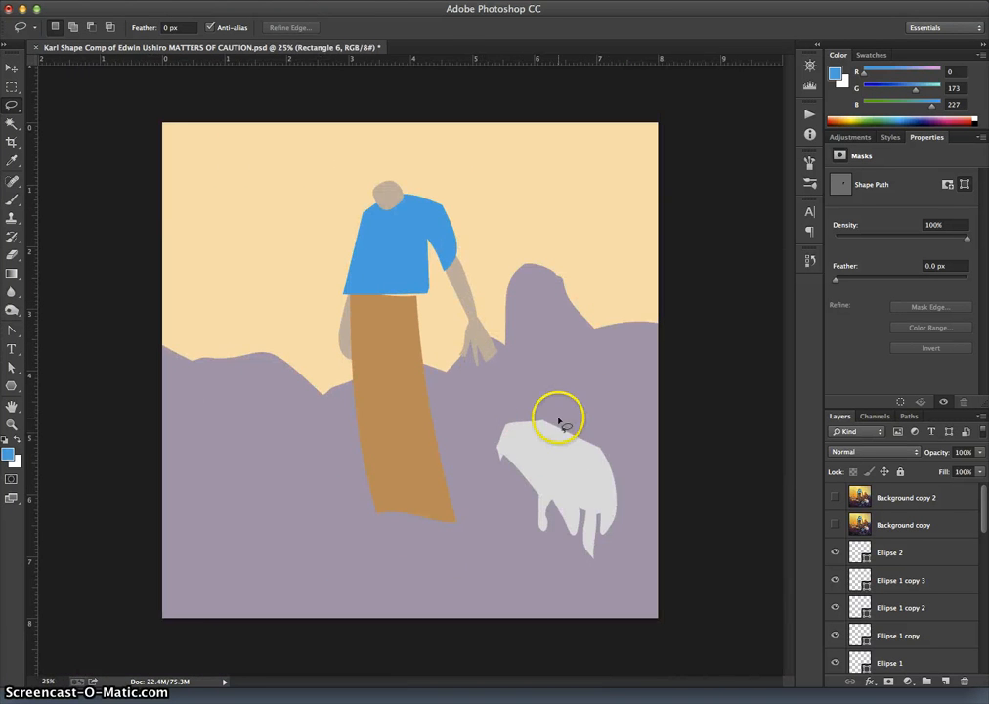
# Step: Show both reference layers, move Background copy above Background copy 2, and set its opacity to 70%
pyautogui.click(835, 497)
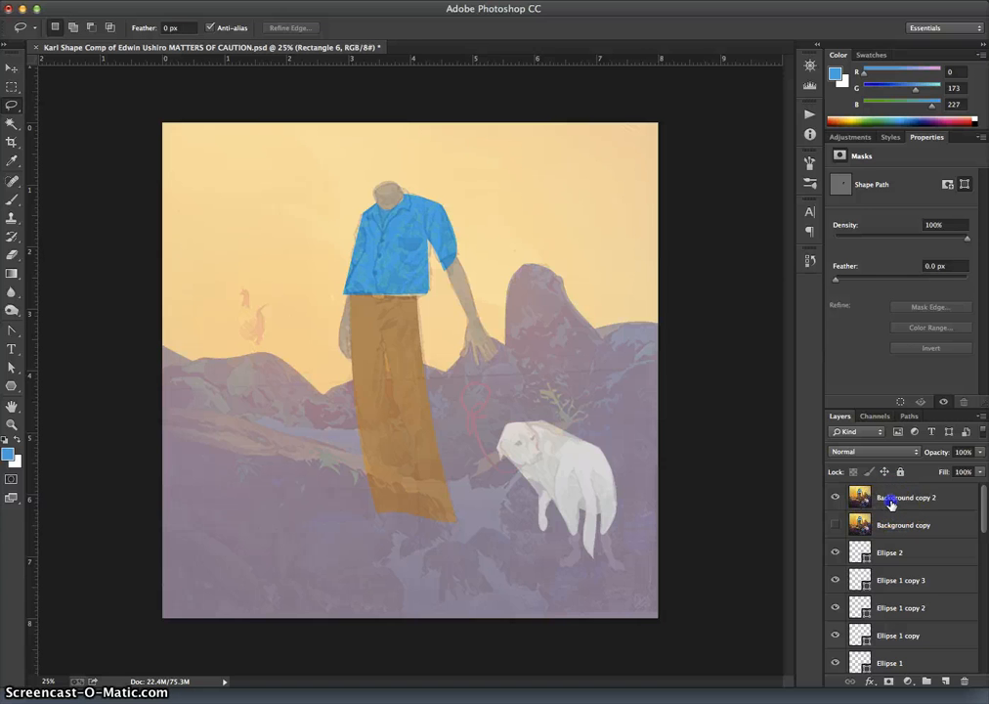
pyautogui.click(890, 504)
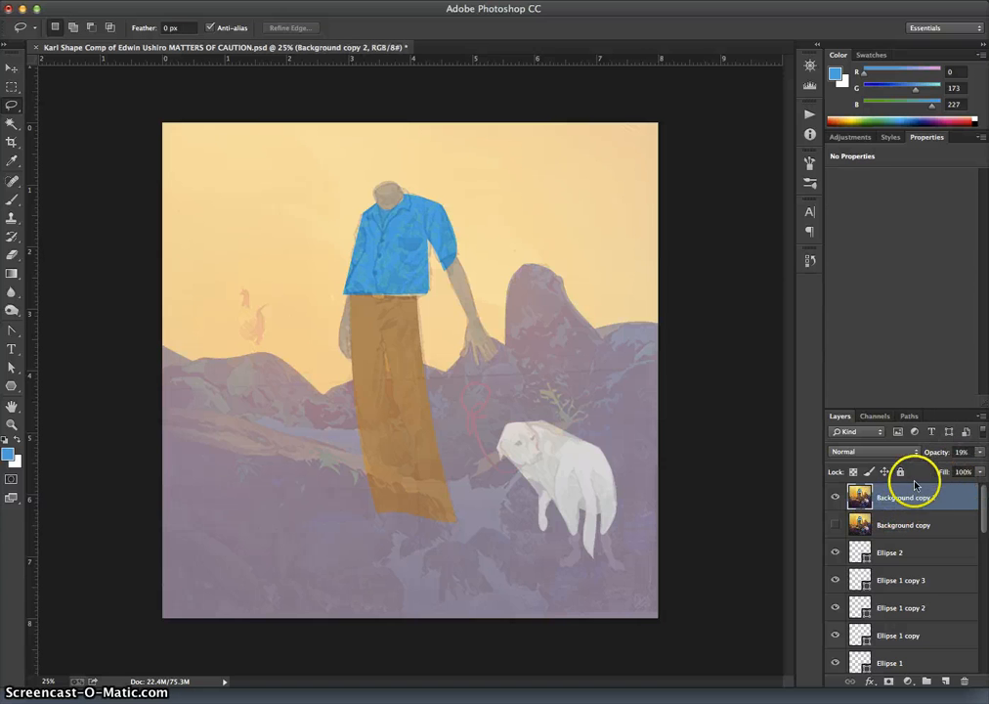
pyautogui.click(834, 525)
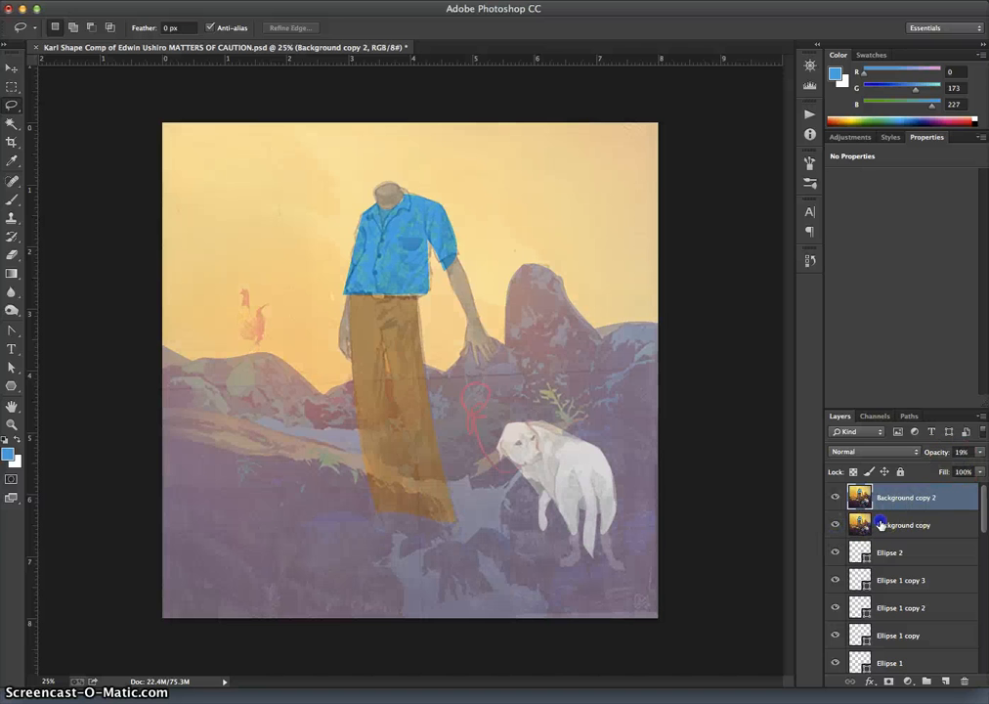
pyautogui.moveTo(881, 525); pyautogui.dragTo(886, 492)
pyautogui.click(978, 453)
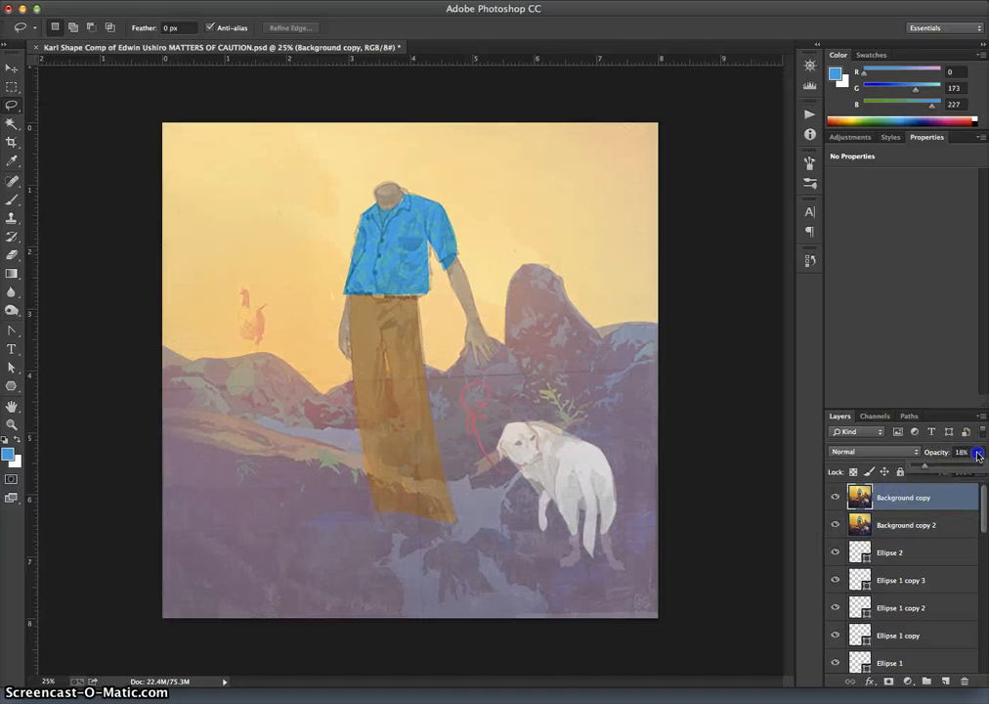
pyautogui.moveTo(985, 468); pyautogui.dragTo(972, 470)
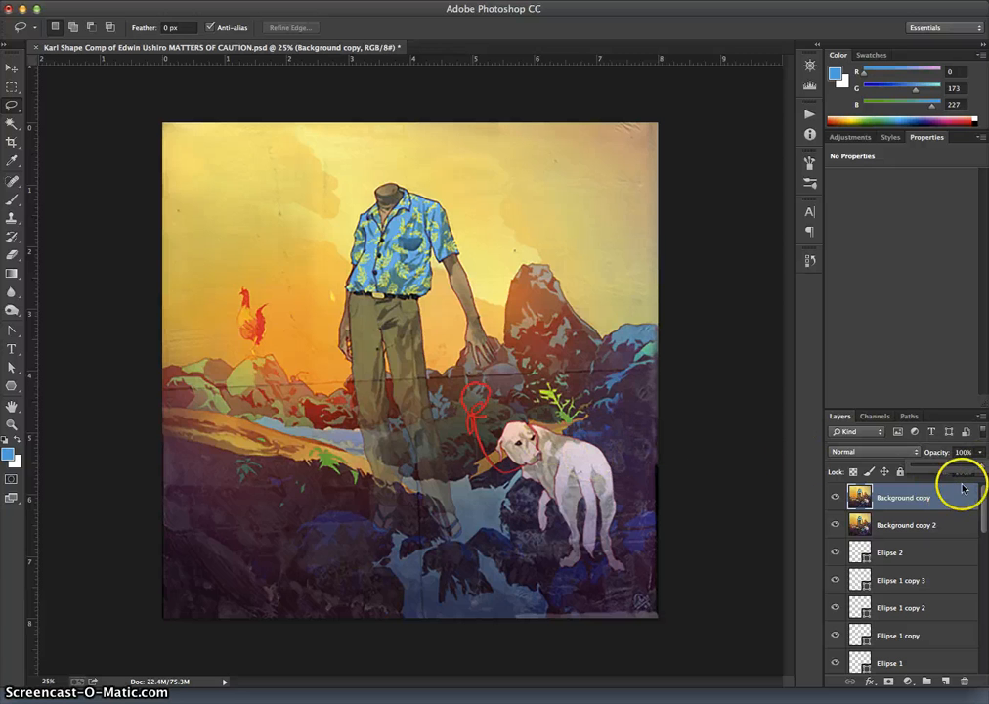
pyautogui.moveTo(969, 471); pyautogui.dragTo(963, 471)
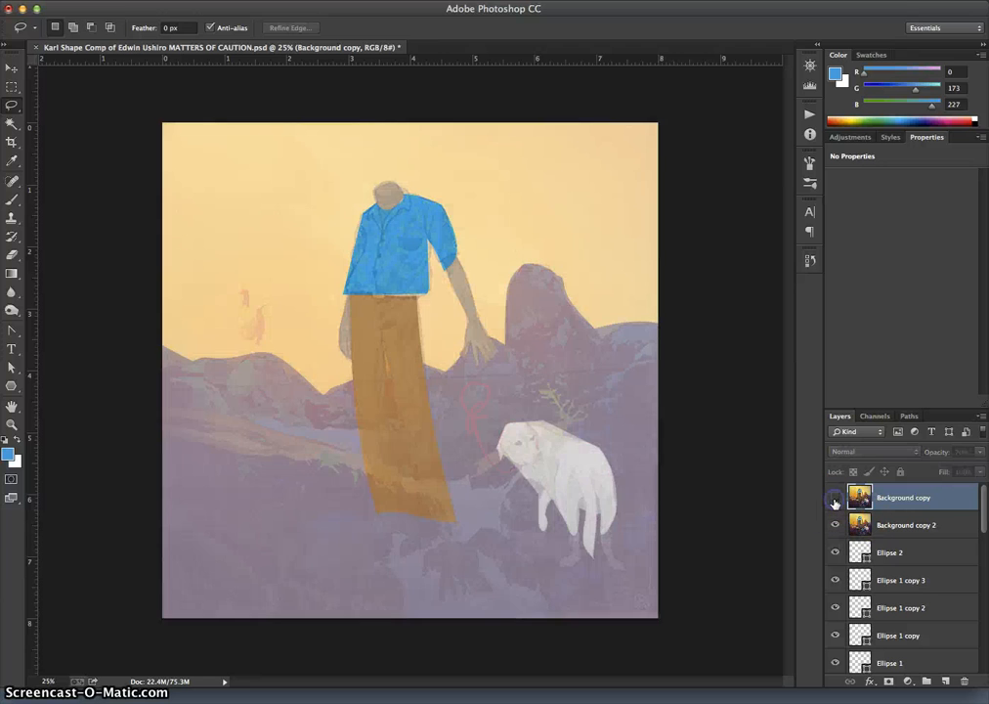
# Step: Toggle the Background copy painting on and off to compare it with the shapes, leaving it hidden
pyautogui.click(834, 498)
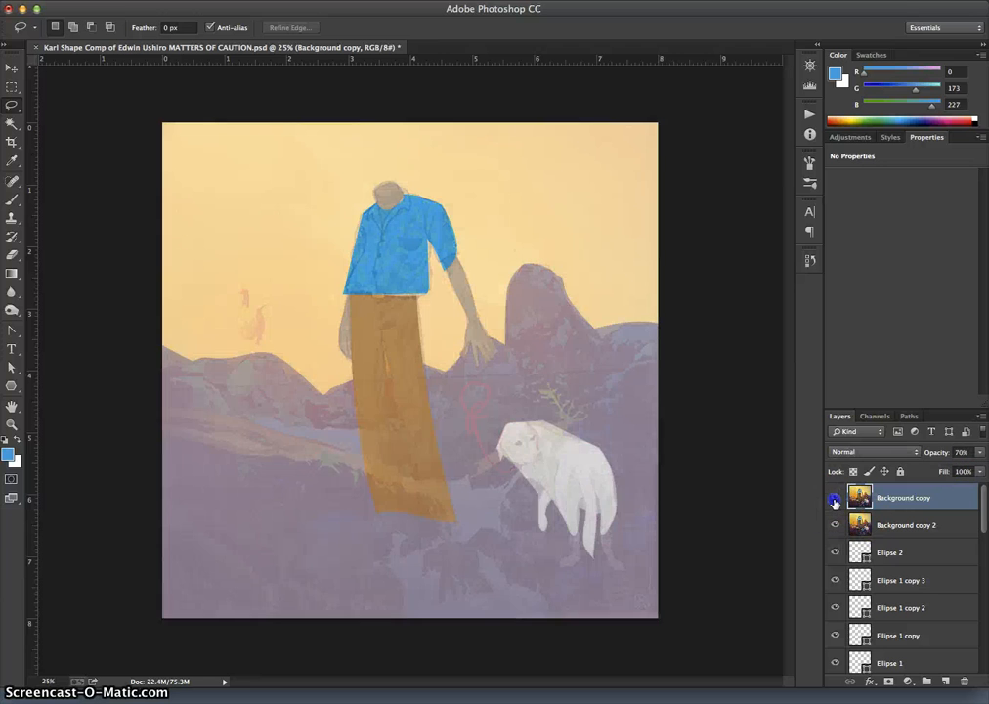
pyautogui.click(835, 499)
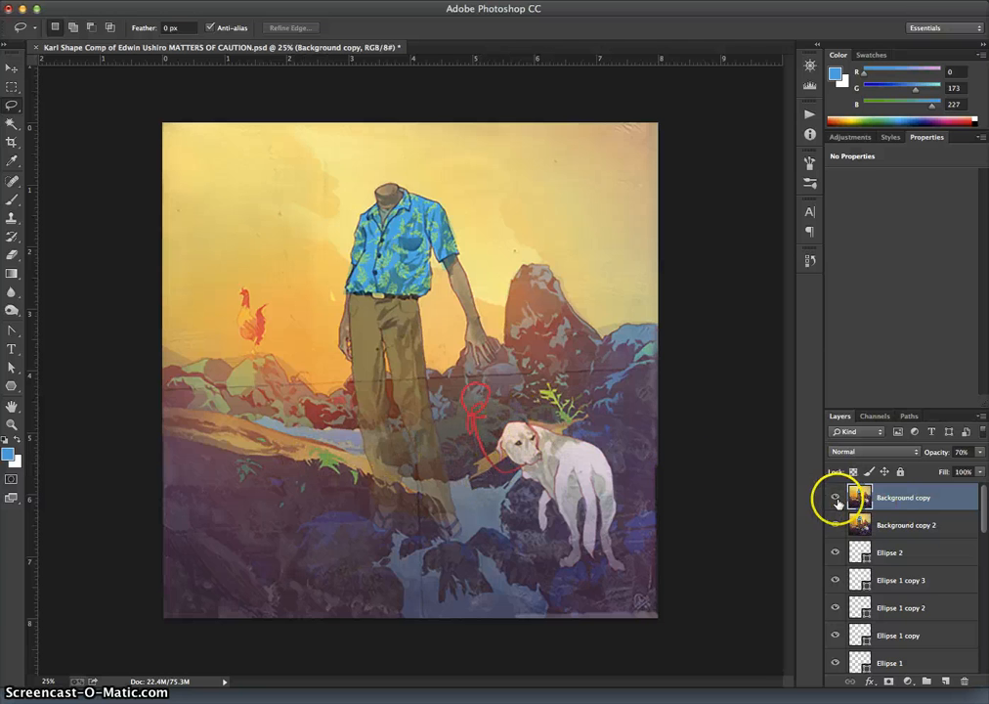
pyautogui.click(836, 499)
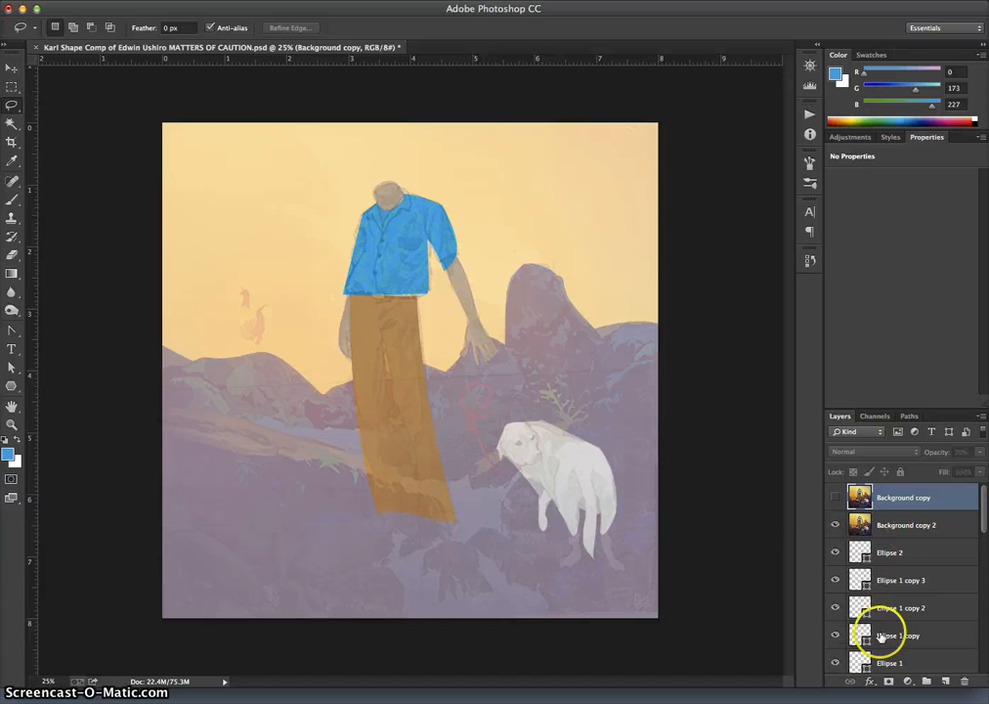
# Step: Draw a rectangle about 1453 × 319 px in the sky shape's colour over the painted path running behind the trousers
pyautogui.scroll(-10, 891, 626)
pyautogui.click(853, 606)
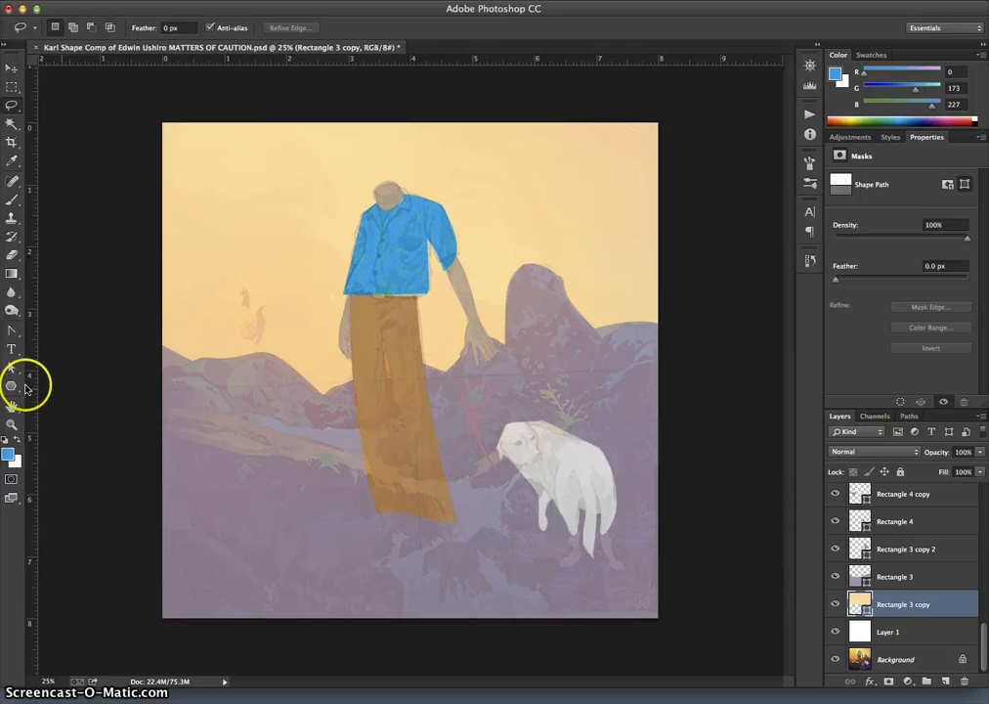
pyautogui.moveTo(12, 386); pyautogui.dragTo(49, 394)
pyautogui.click(59, 383)
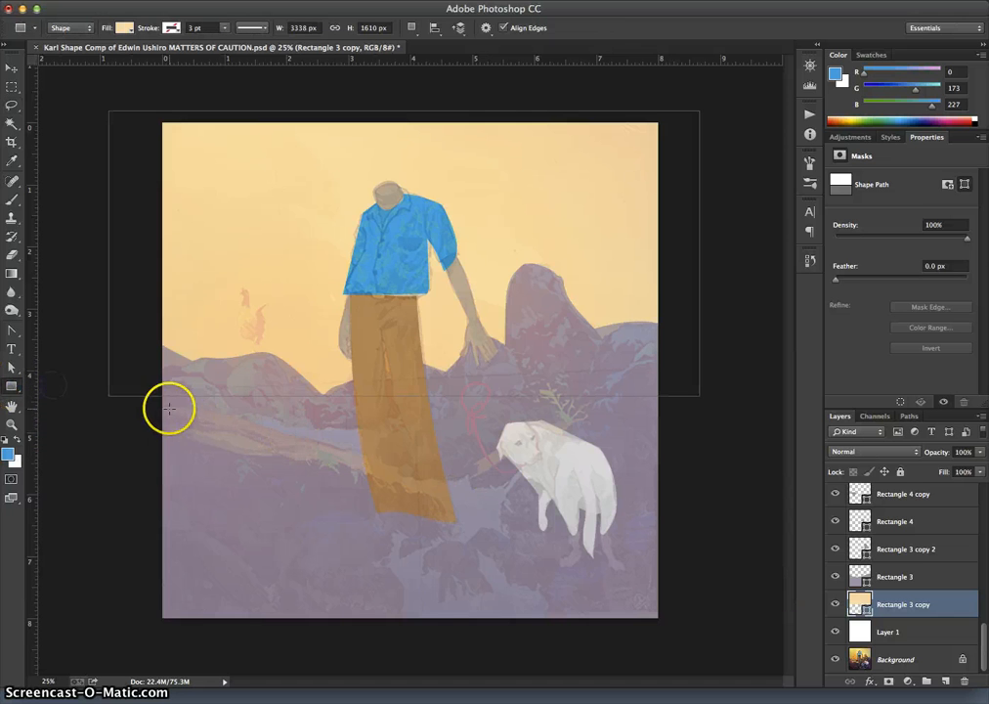
pyautogui.moveTo(154, 405); pyautogui.dragTo(412, 461)
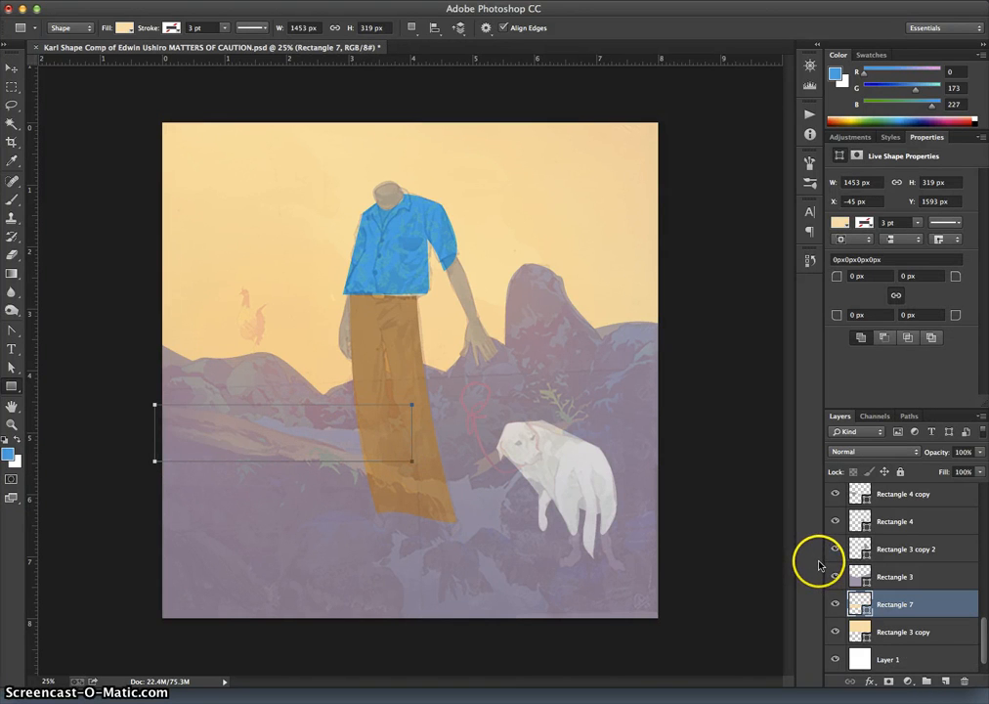
# Step: Raise the new Rectangle 7 layer above Rectangle 4 copy 2, in front of the purple ground shapes
pyautogui.press('super+bracketright')
pyautogui.press('super+bracketright')
pyautogui.press('super+bracketright')
pyautogui.press('super+bracketright')
pyautogui.press('super+bracketright')
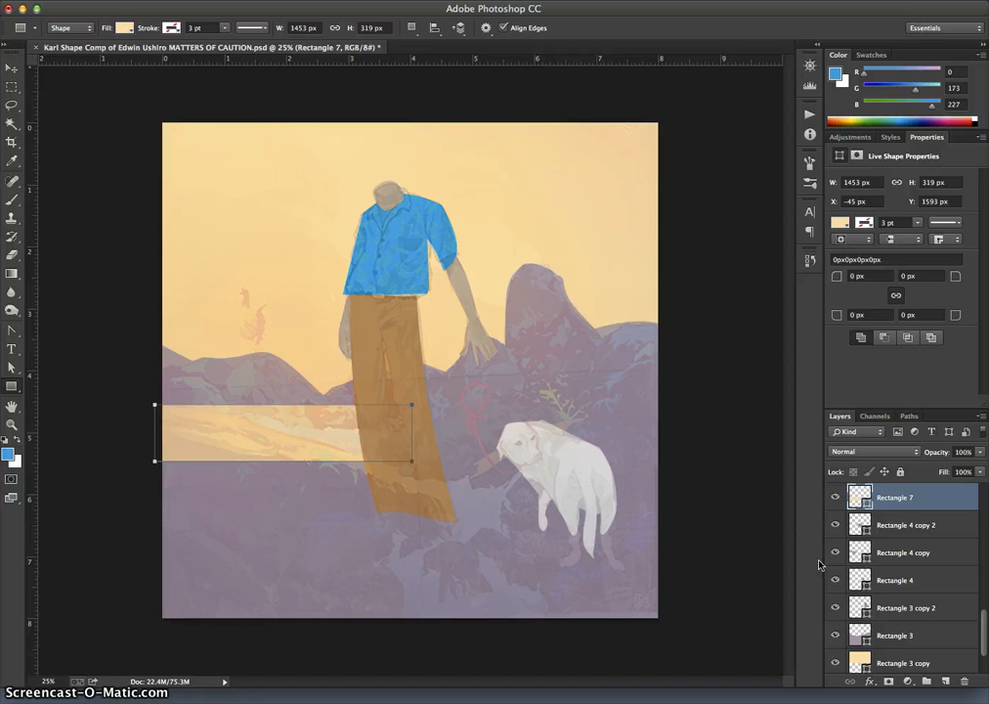
# Step: Rotate the path rectangle about 16.3° and scale it to about 123% width and 67% height along the painted path
pyautogui.press('super+t')
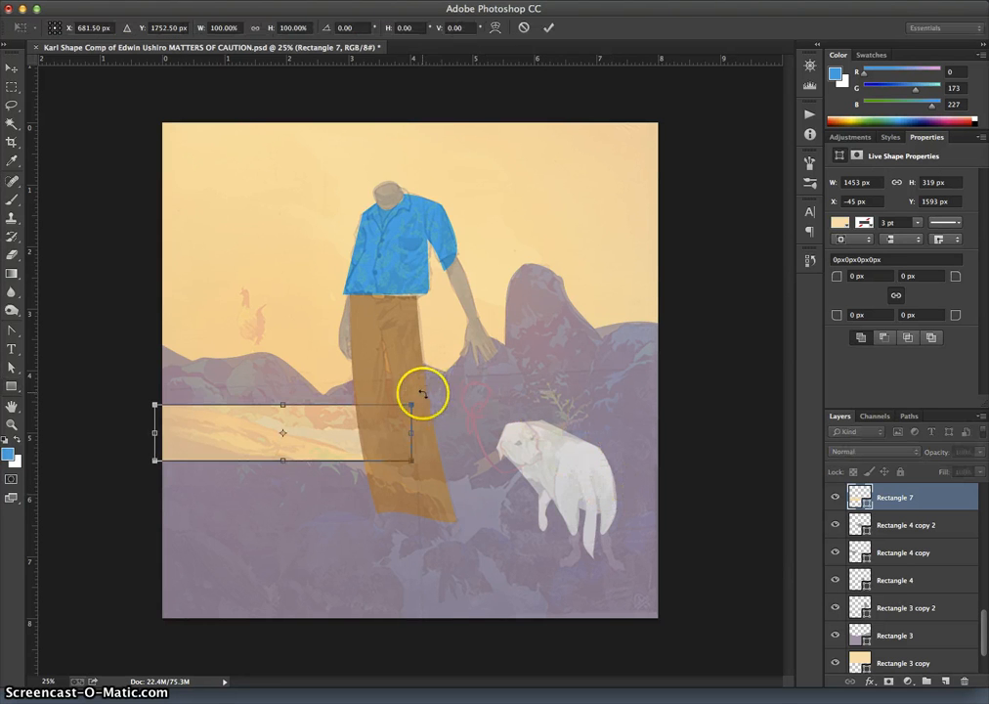
pyautogui.moveTo(422, 393); pyautogui.dragTo(440, 437)
pyautogui.moveTo(315, 451); pyautogui.dragTo(307, 451)
pyautogui.moveTo(285, 410); pyautogui.dragTo(282, 430)
pyautogui.moveTo(384, 499); pyautogui.dragTo(448, 494)
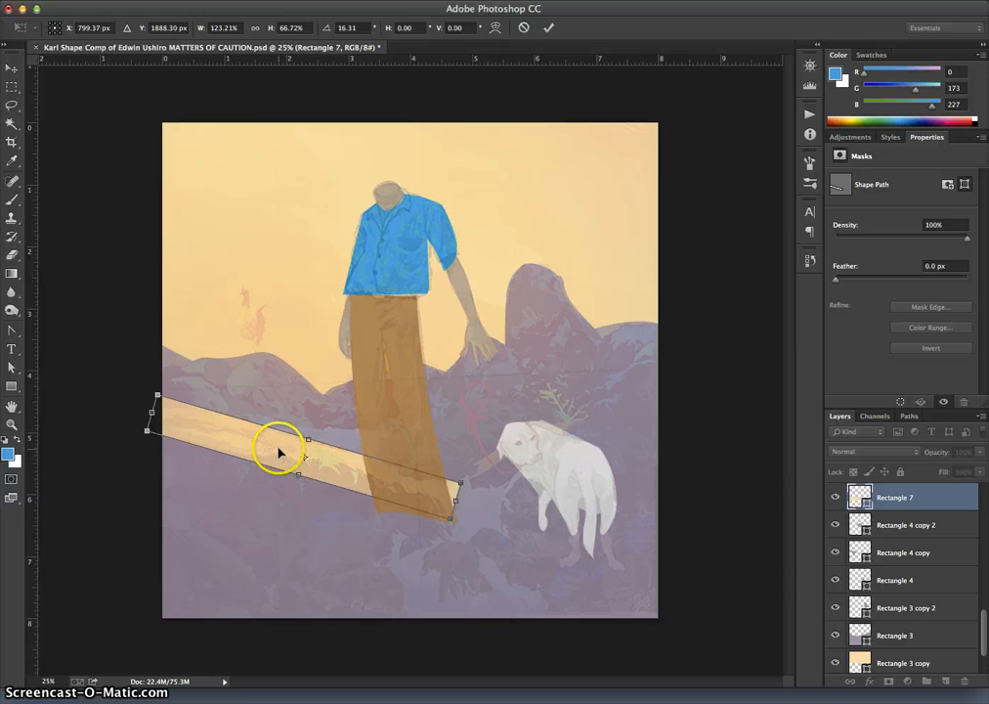
# Step: Warp the path rectangle so its edges curve and narrow toward the trousers' hem like the painted path, applying the transformation
pyautogui.rightClick(284, 445)
pyautogui.click(309, 533)
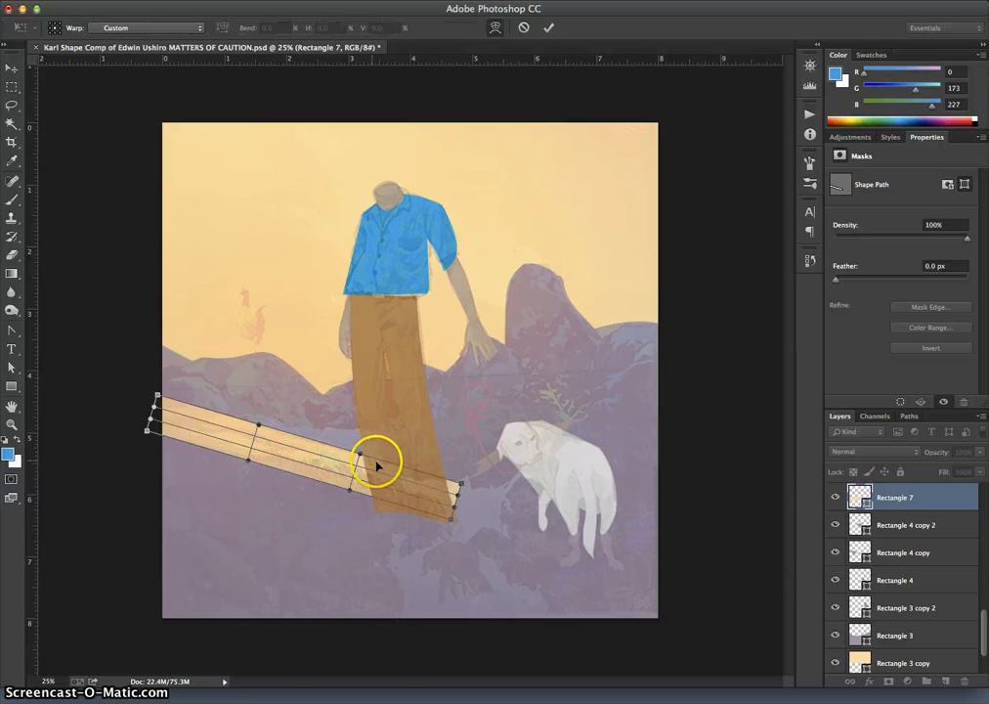
pyautogui.moveTo(291, 434); pyautogui.dragTo(288, 439)
pyautogui.moveTo(225, 425); pyautogui.dragTo(222, 419)
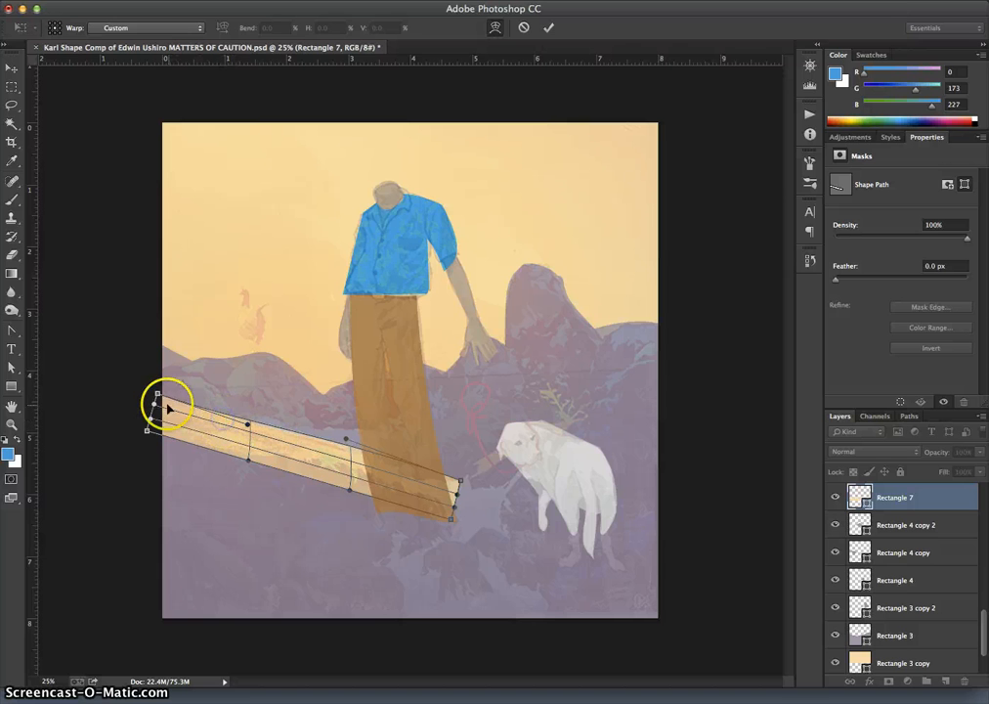
pyautogui.moveTo(163, 403); pyautogui.dragTo(167, 439)
pyautogui.moveTo(292, 473); pyautogui.dragTo(334, 458)
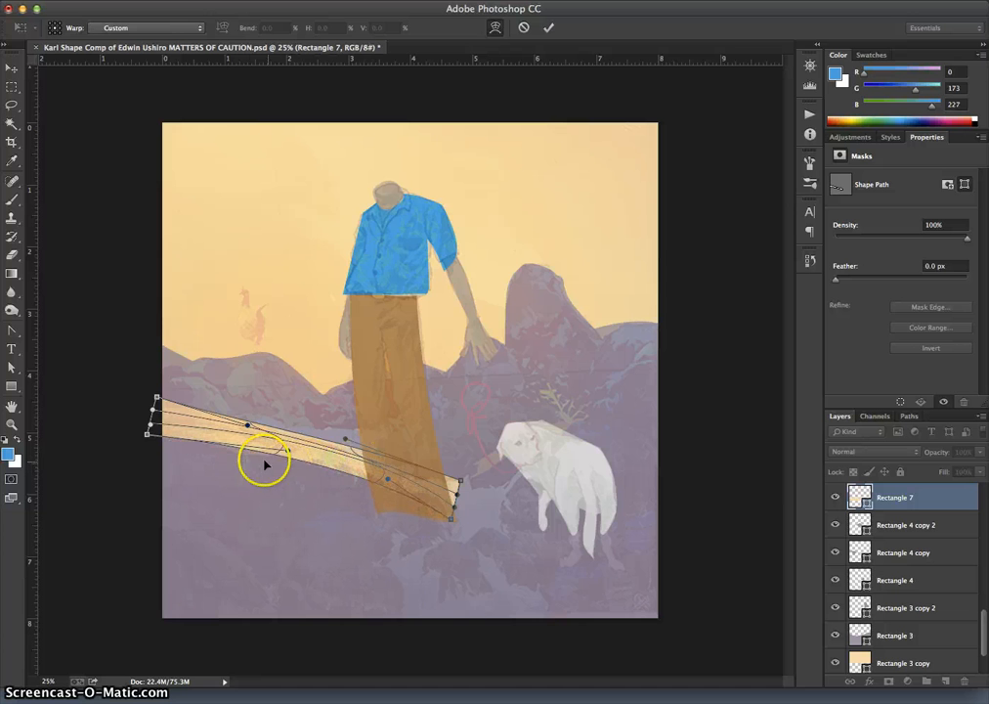
pyautogui.moveTo(239, 445); pyautogui.dragTo(241, 454)
pyautogui.moveTo(427, 502); pyautogui.dragTo(418, 485)
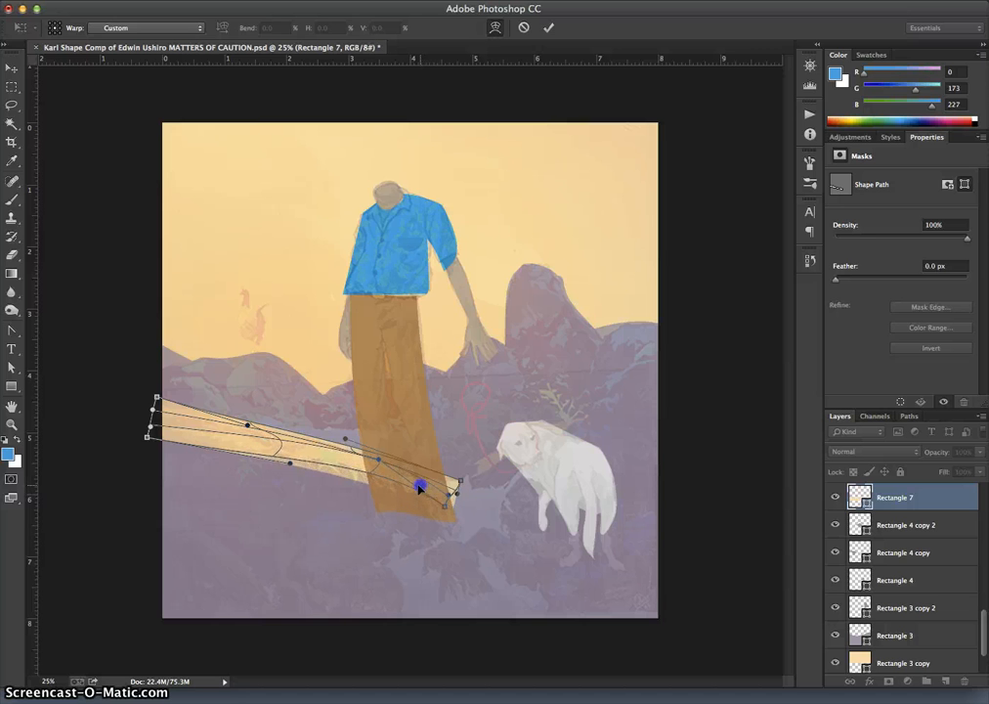
pyautogui.moveTo(307, 459); pyautogui.dragTo(239, 452)
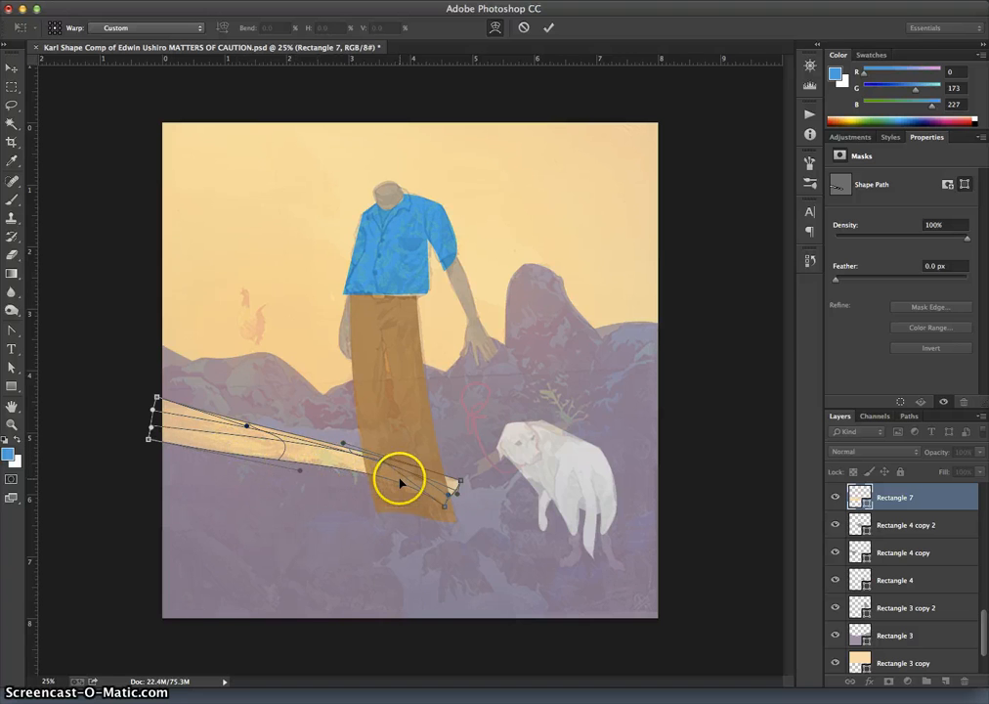
pyautogui.moveTo(400, 482); pyautogui.dragTo(399, 484)
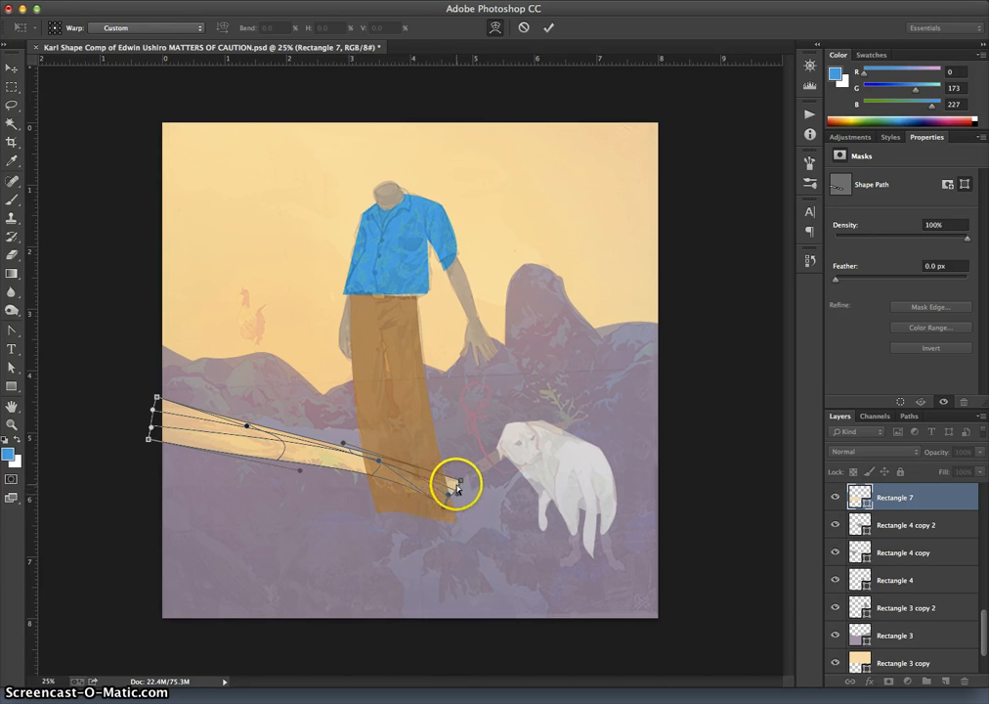
pyautogui.press('Return')
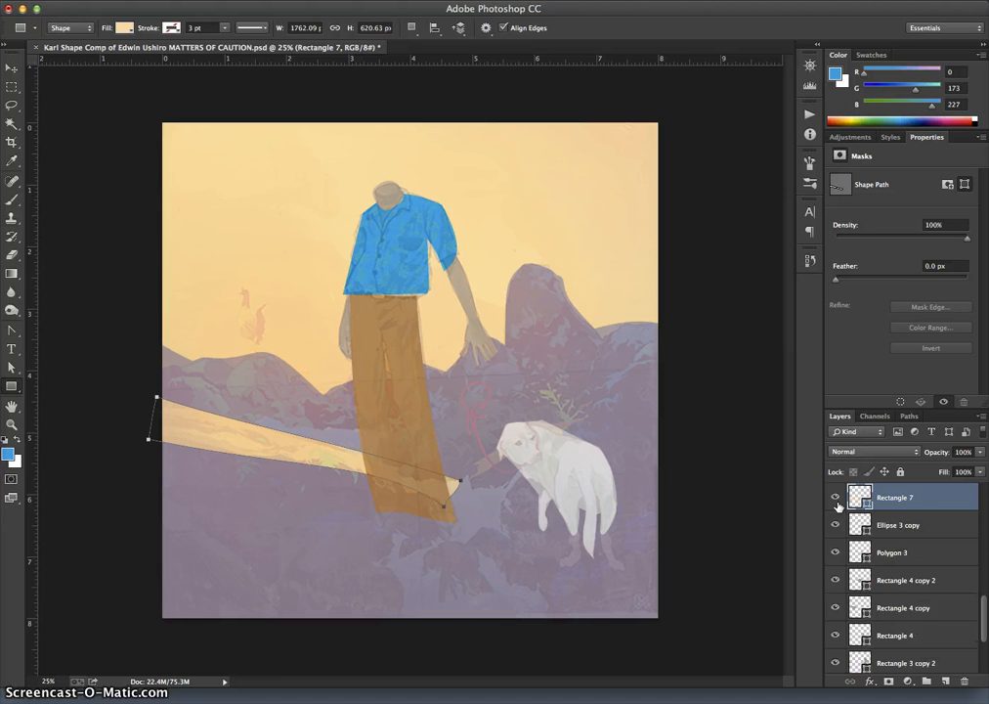
# Step: Try placing Rectangle 7 above the trousers and Ellipse 3 layers and lowering its opacity
pyautogui.press('super+]')
pyautogui.press('super+]')
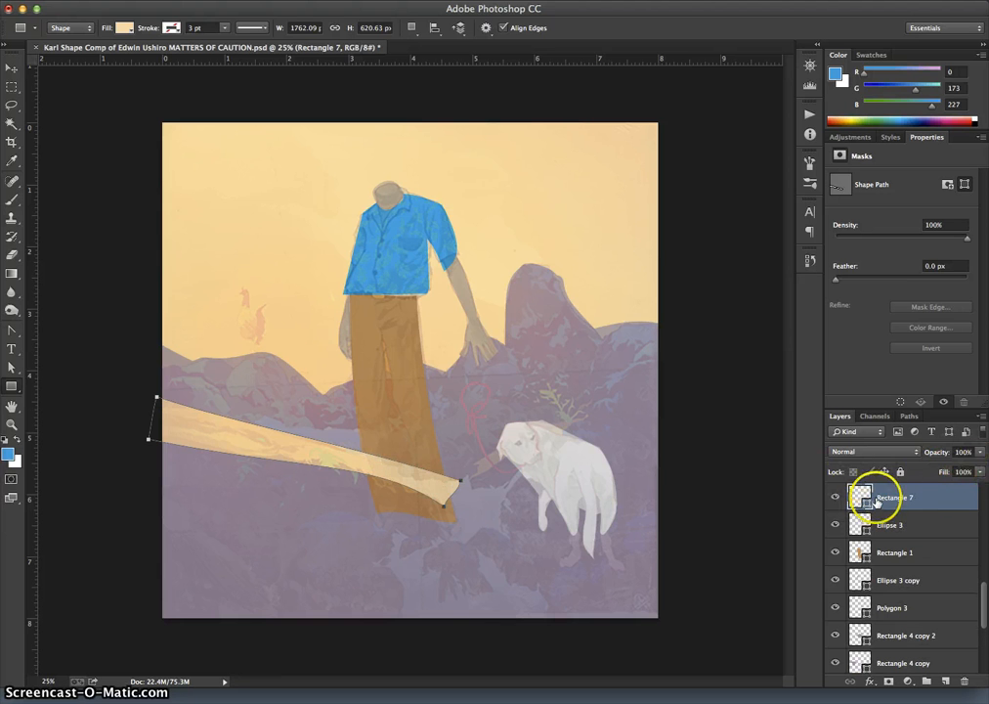
pyautogui.click(979, 452)
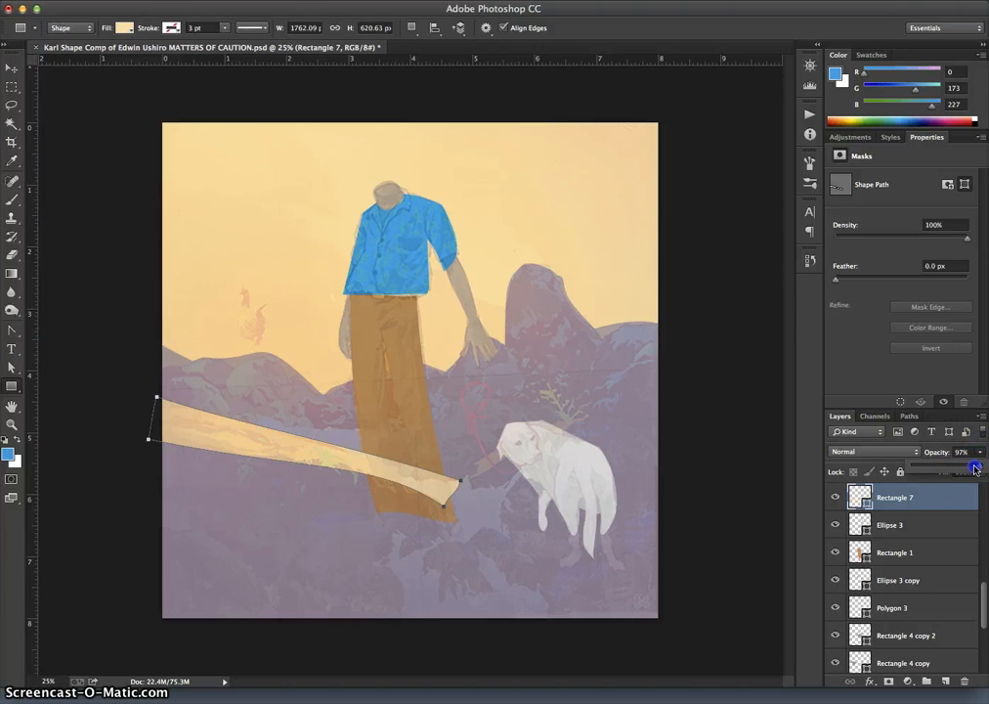
pyautogui.moveTo(975, 470); pyautogui.dragTo(970, 470)
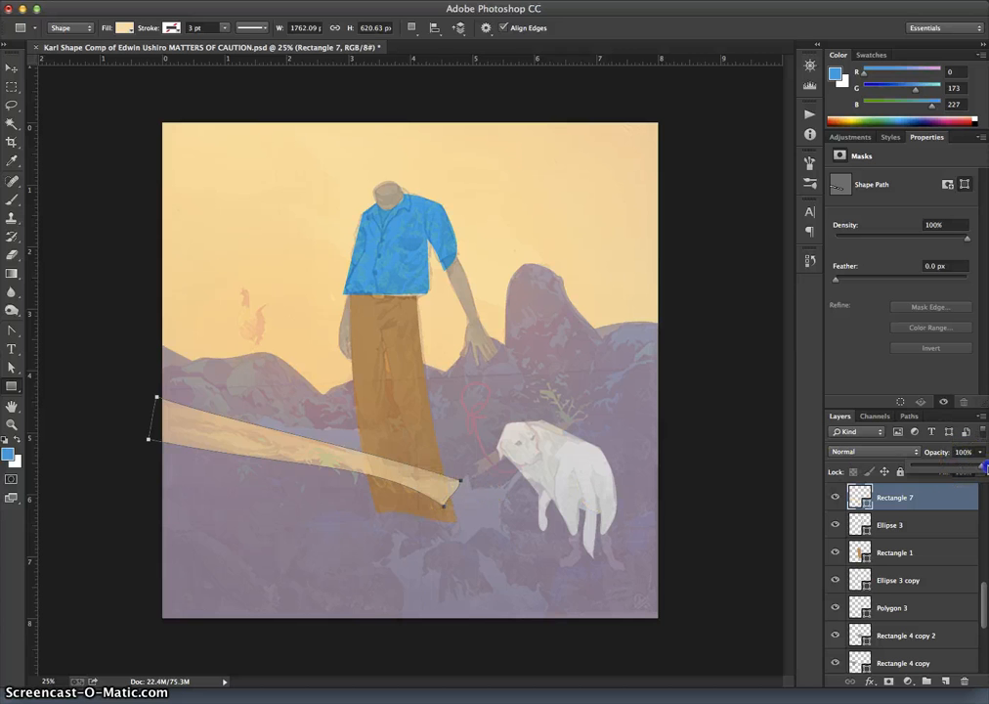
pyautogui.click(382, 478)
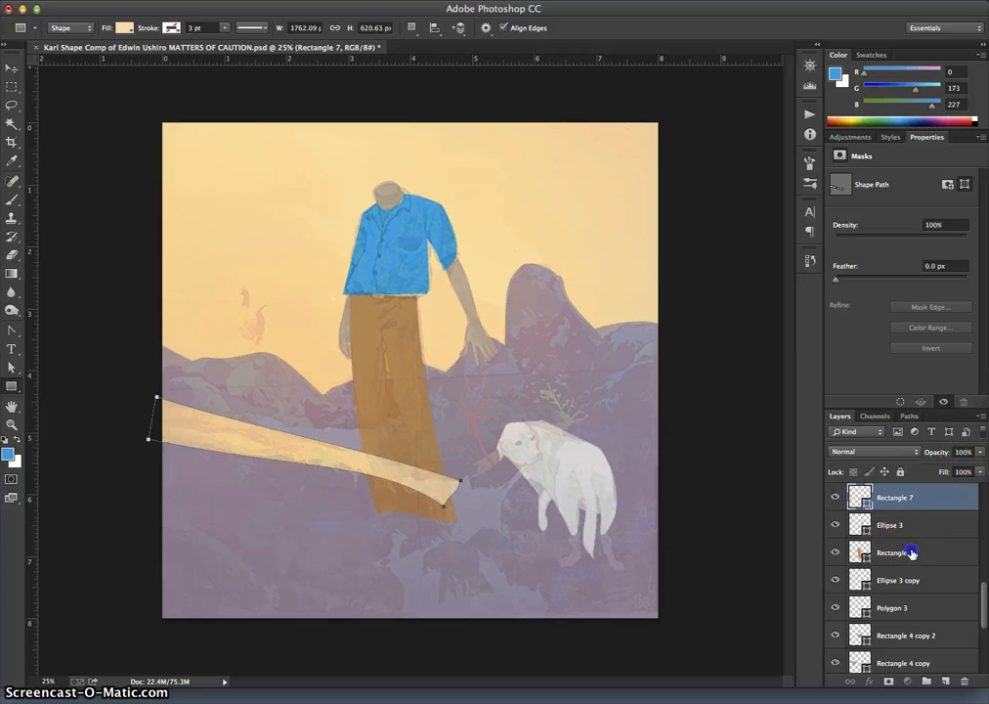
# Step: Lower the Rectangle 1 trousers layer to 83% opacity and move Rectangle 7 directly beneath it
pyautogui.click(860, 553)
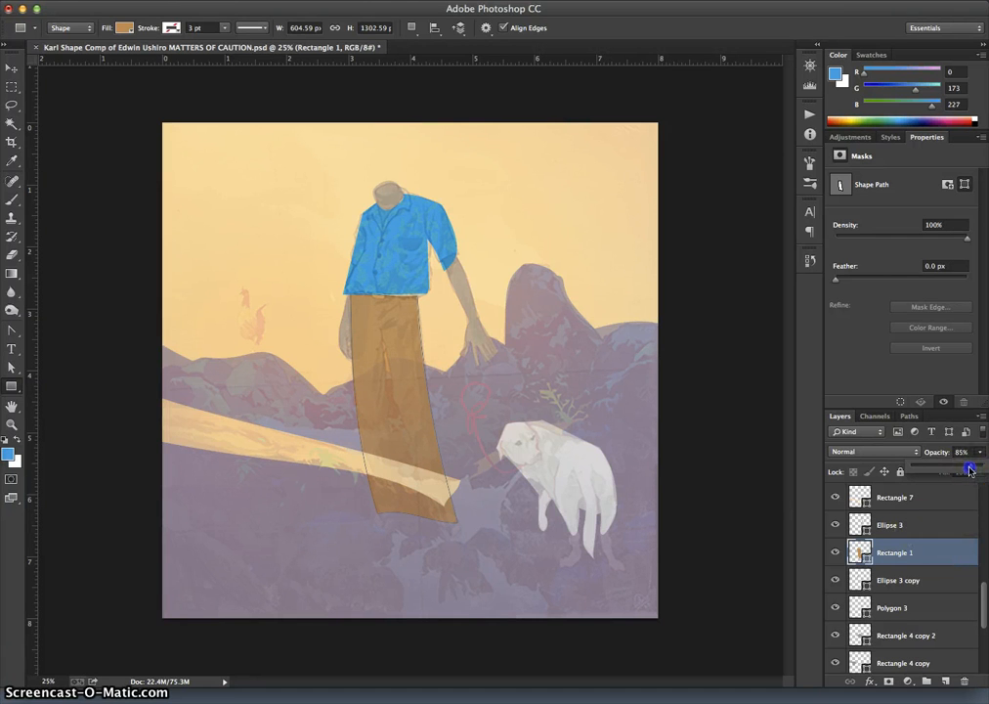
pyautogui.click(917, 499)
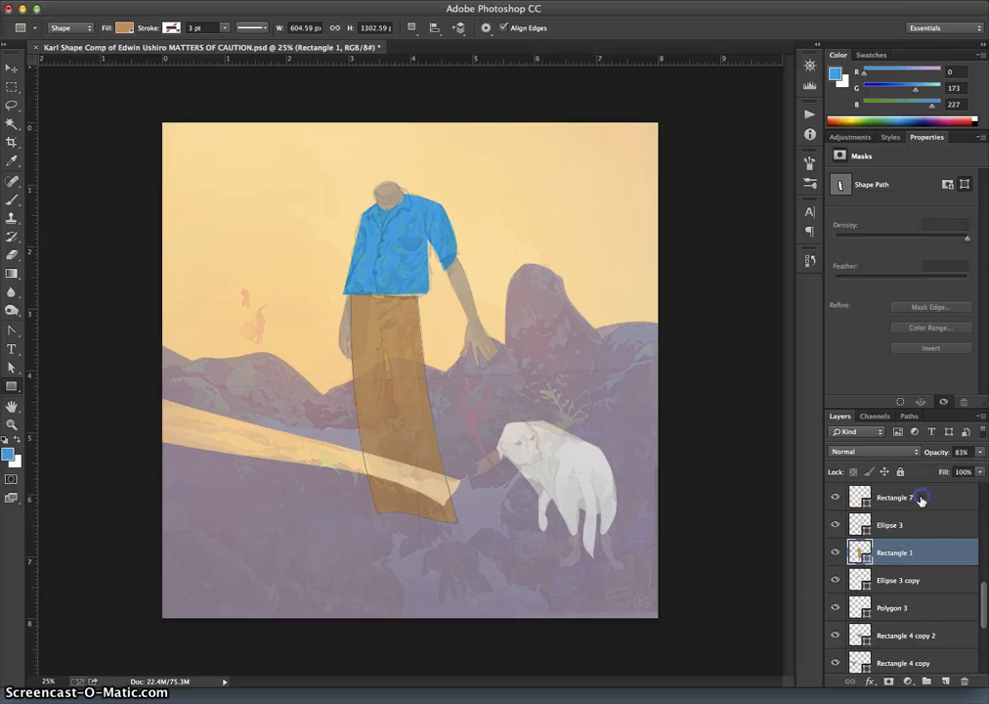
pyautogui.press('super+bracketleft')
pyautogui.press('super+bracketleft')
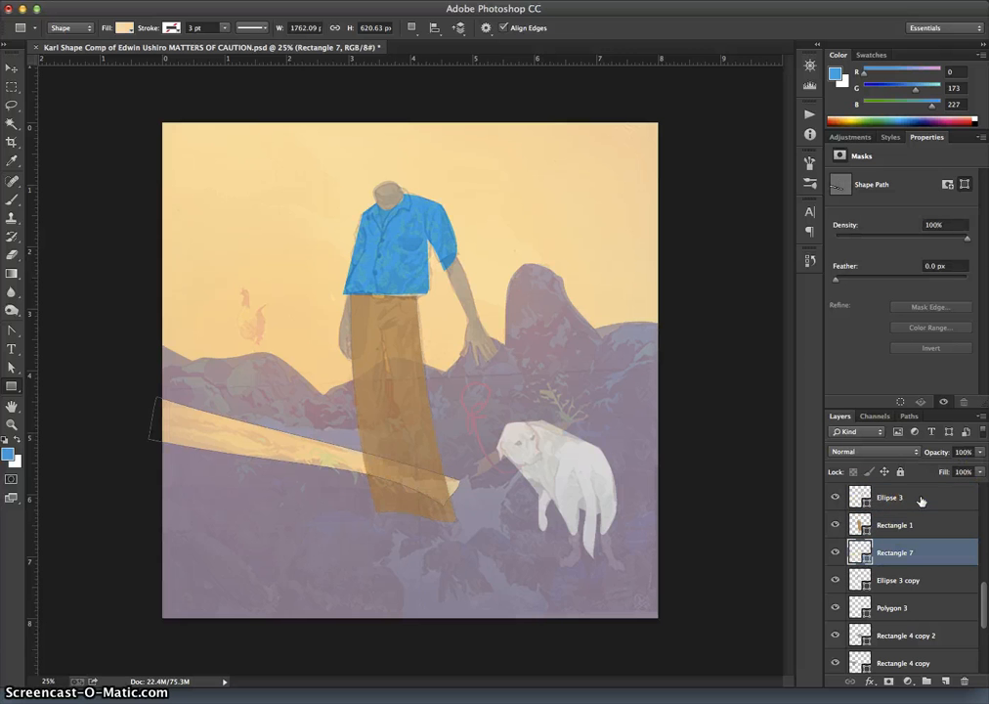
# Step: Switch to the Lasso tool and toggle the reference layers to compare the flat shapes with the Background copy painting
pyautogui.click(585, 528)
pyautogui.click(12, 104)
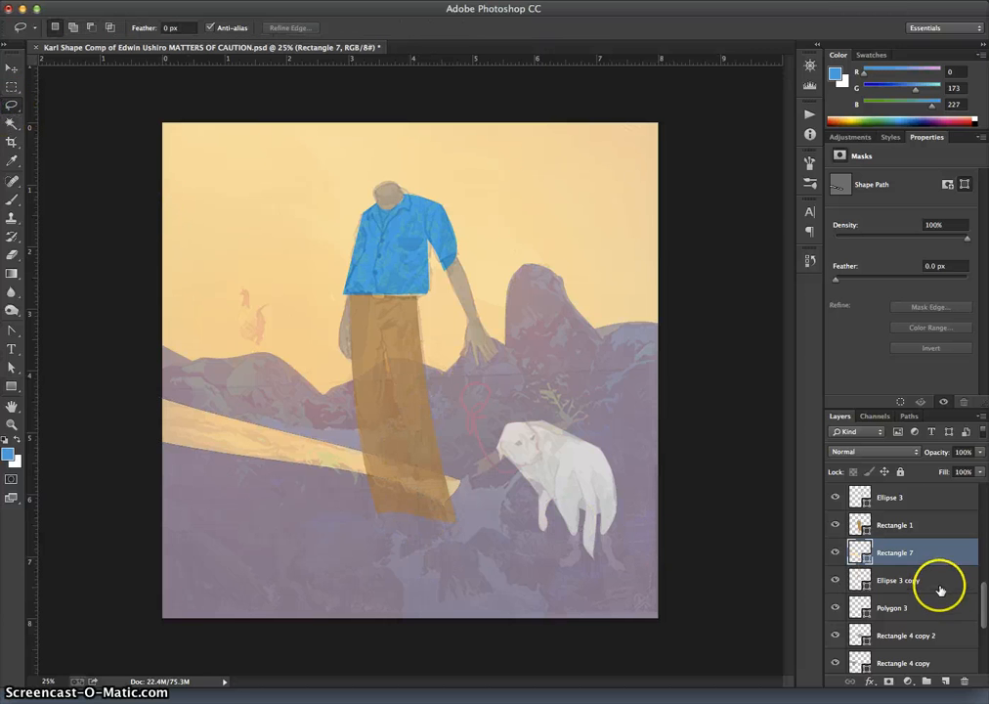
pyautogui.scroll(10, 900, 548)
pyautogui.click(835, 524)
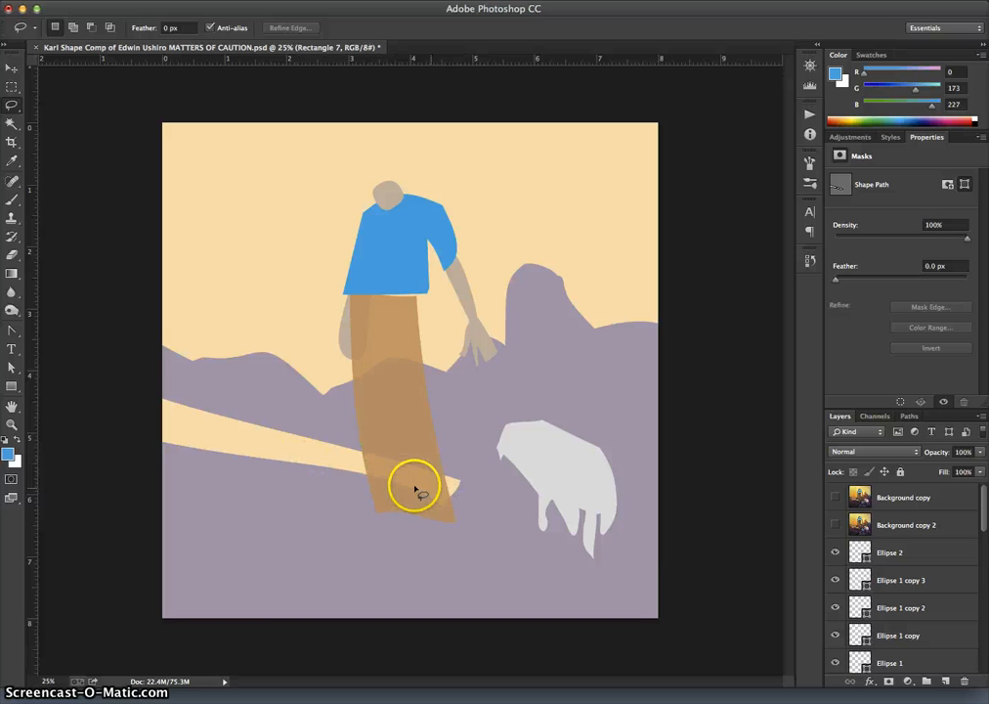
pyautogui.click(833, 501)
pyautogui.click(834, 501)
pyautogui.click(834, 501)
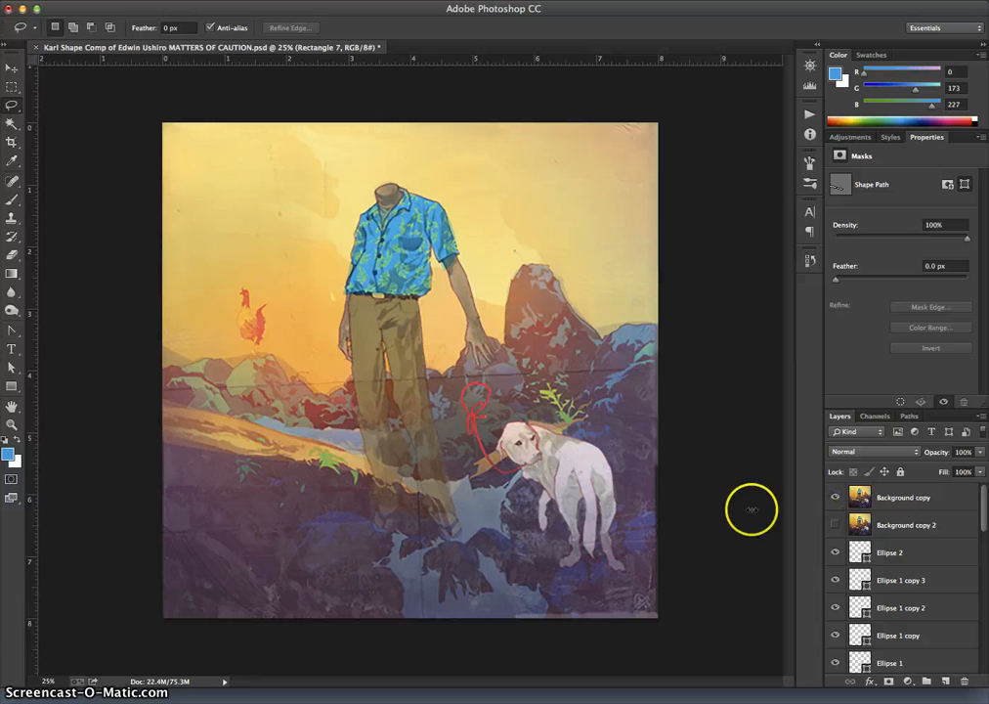
# Step: Hide the Background copy reference and distort the Rectangle 7 path so its far end tucks in behind the trousers' hem
pyautogui.click(837, 500)
pyautogui.click(837, 500)
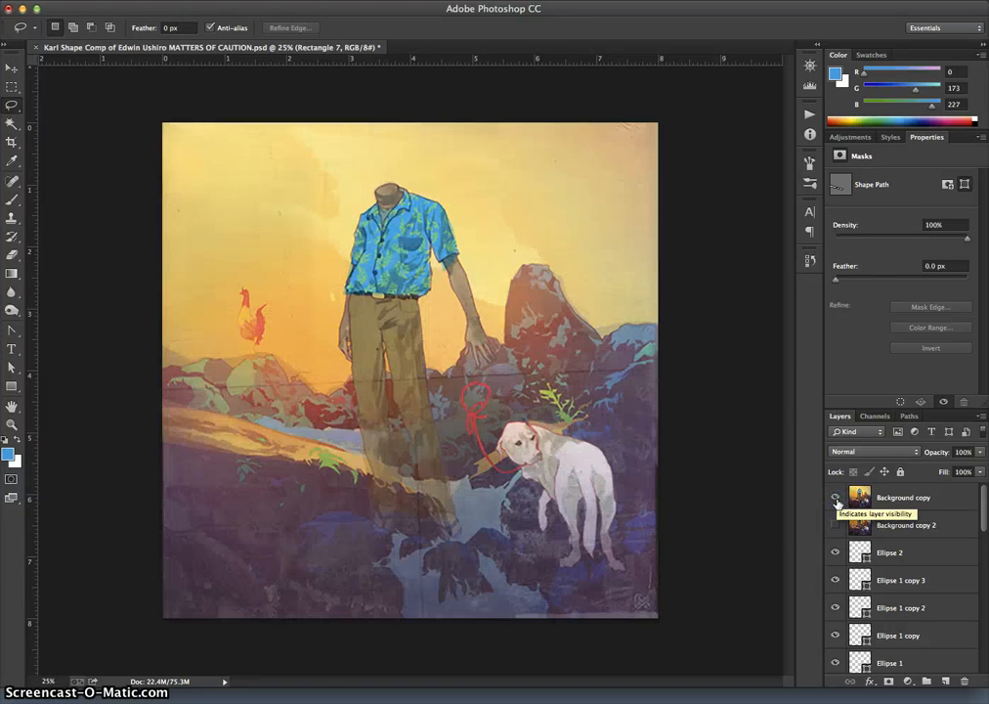
pyautogui.click(837, 500)
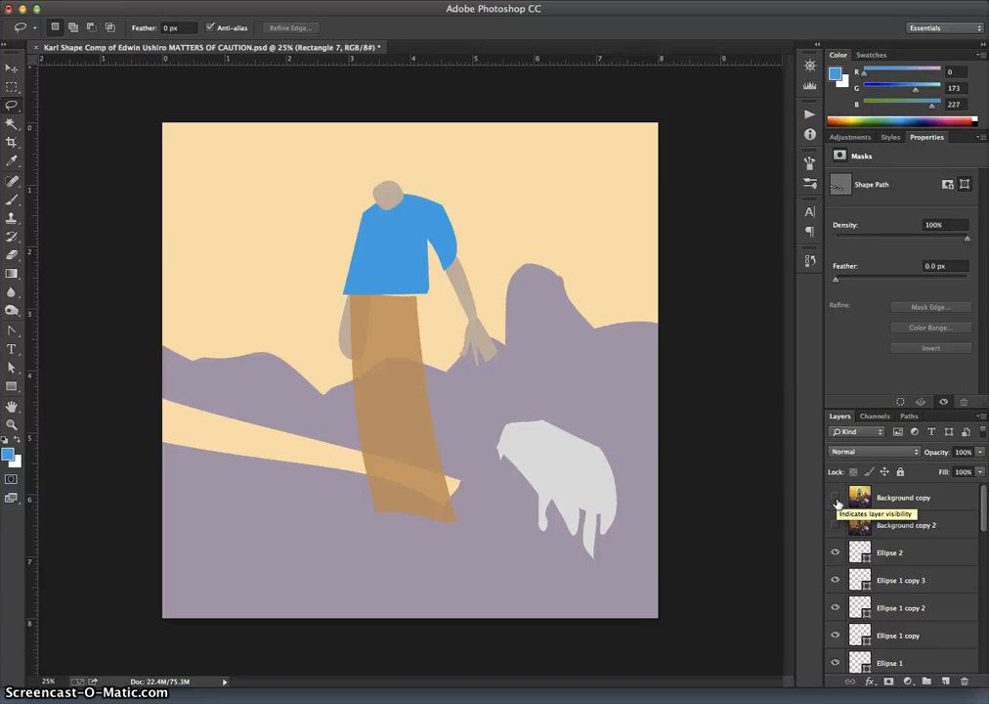
pyautogui.scroll(-10, 926, 606)
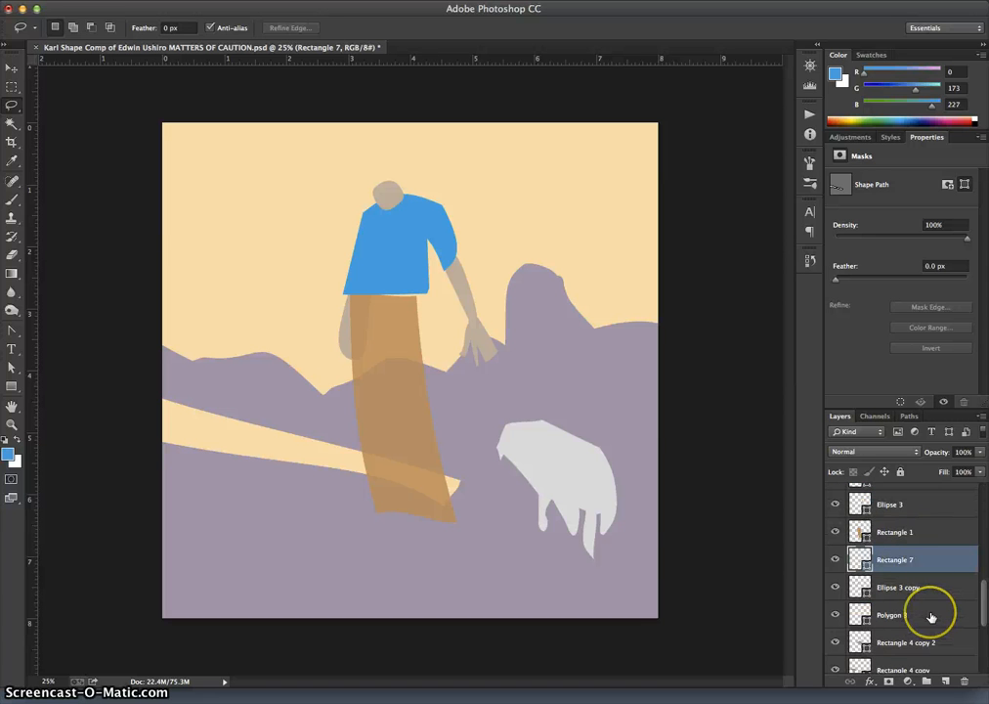
pyautogui.hotkey('ctrl', 't')
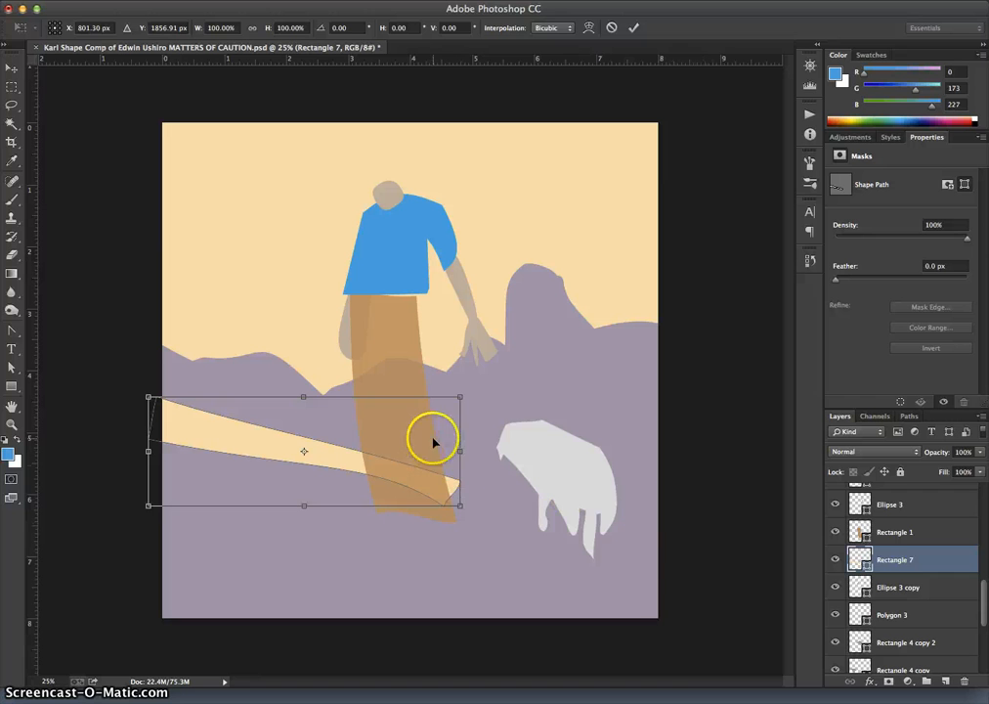
pyautogui.rightClick(448, 478)
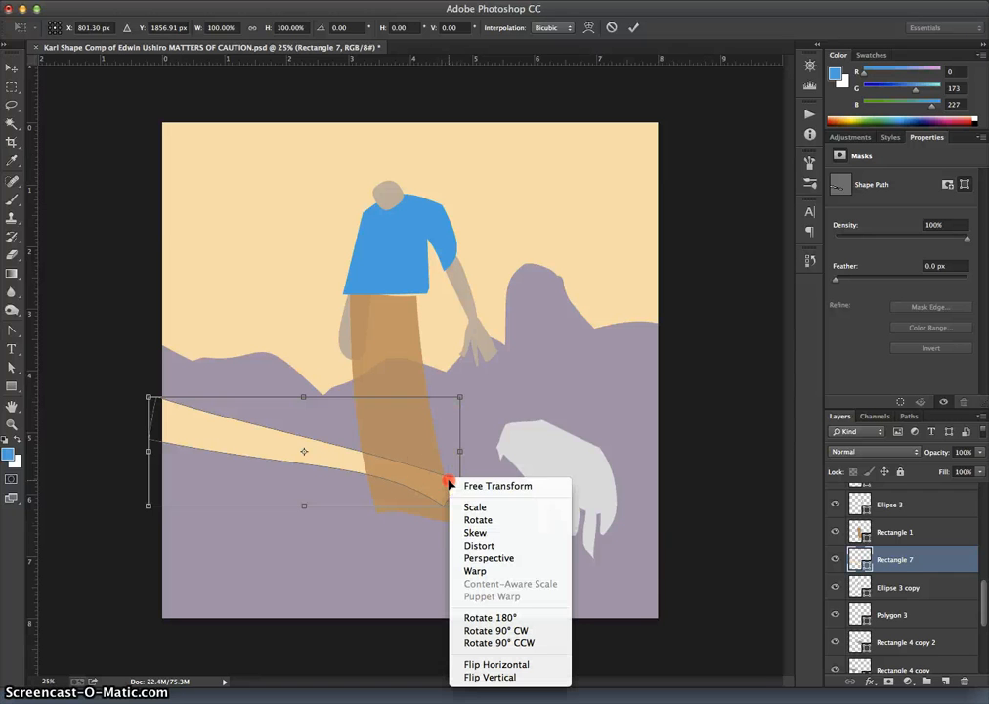
pyautogui.click(512, 545)
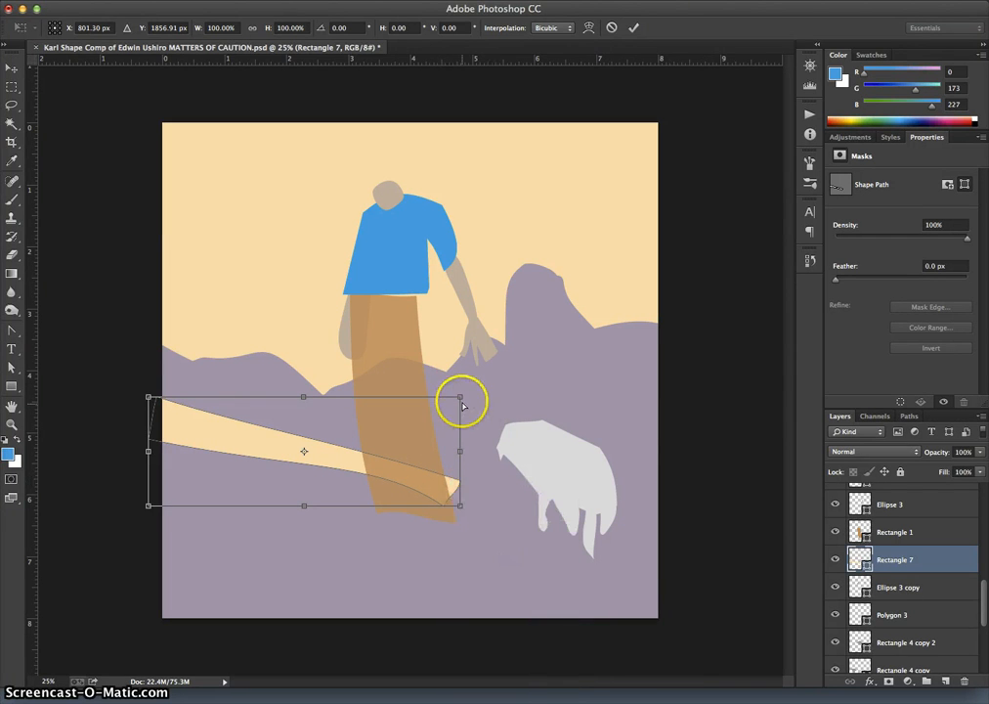
pyautogui.moveTo(460, 396); pyautogui.dragTo(400, 396)
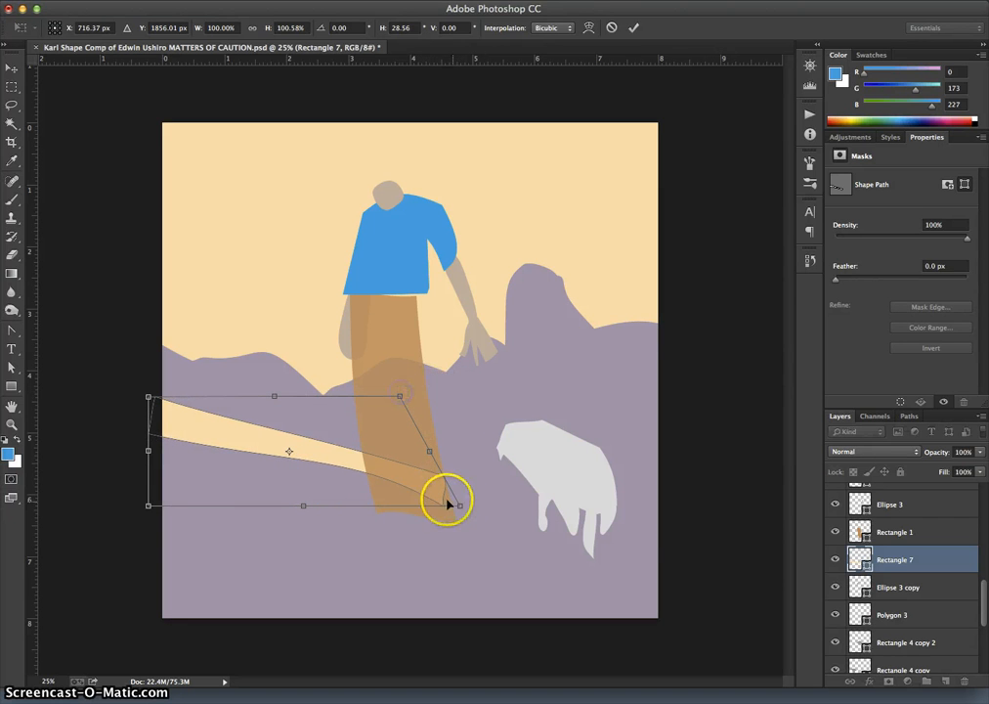
pyautogui.moveTo(459, 507); pyautogui.dragTo(469, 507)
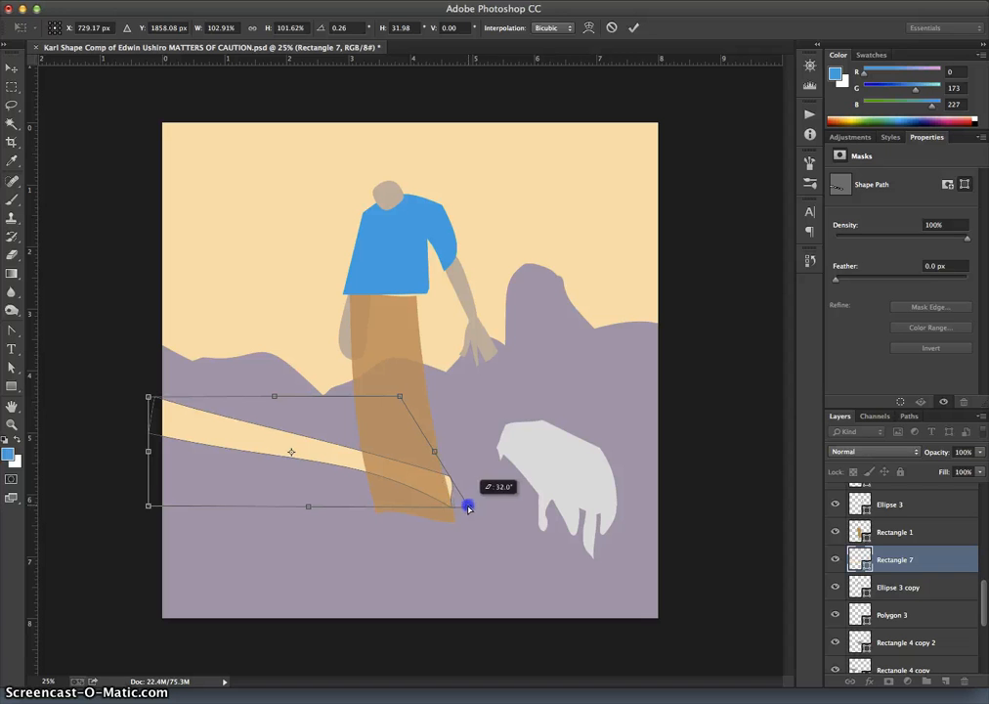
# Step: Warp the far end of the Rectangle 7 path inward behind the trousers, apply the transformation and switch to the Lasso tool
pyautogui.rightClick(401, 428)
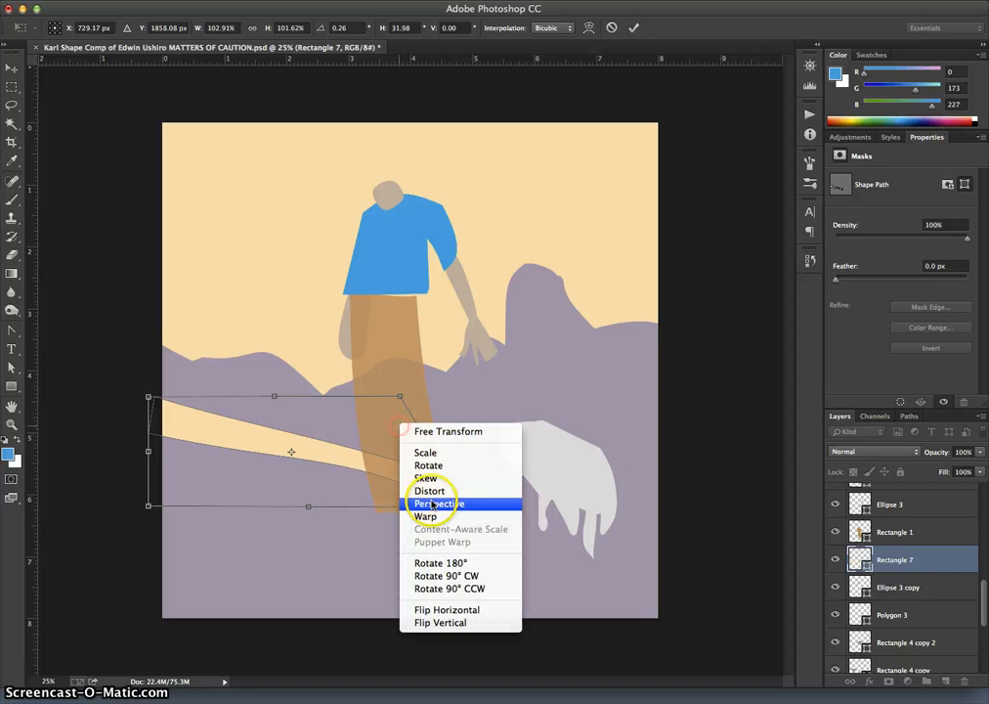
pyautogui.click(422, 515)
pyautogui.moveTo(440, 472); pyautogui.dragTo(420, 451)
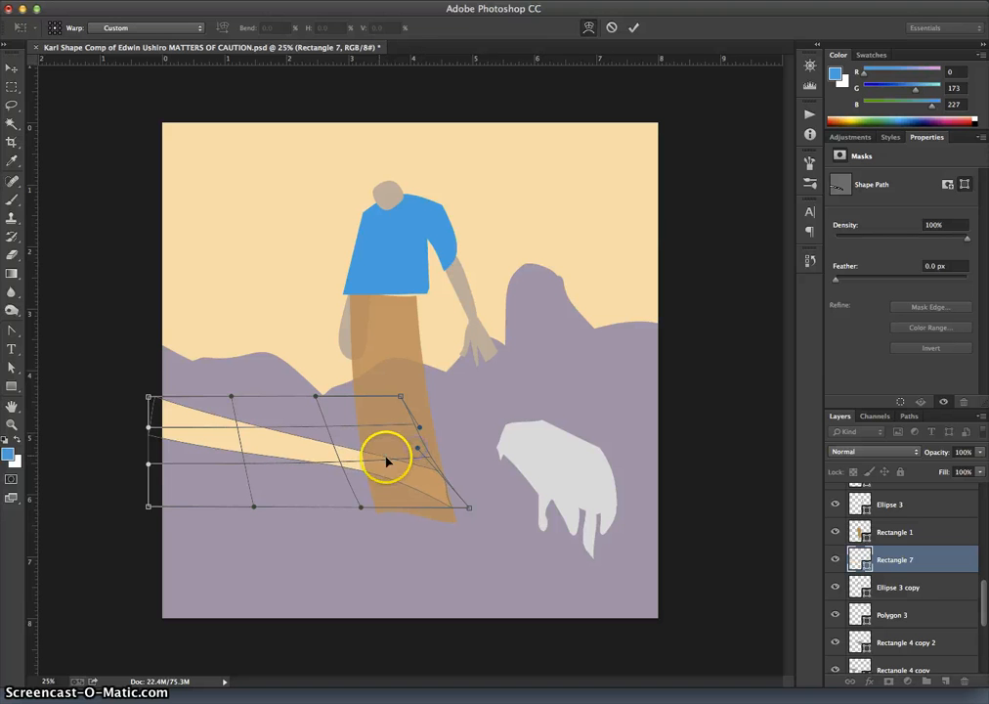
pyautogui.press('Return')
pyautogui.press('l')
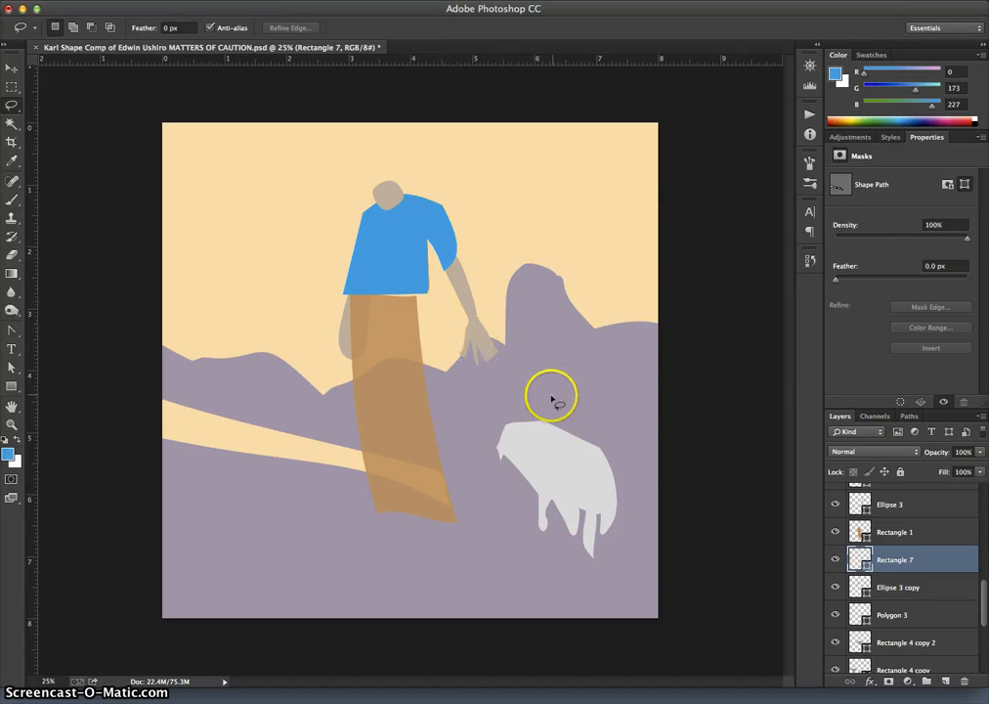
# Step: Warp the blue Rectangle 2 shirt so its lower hem covers the trousers' waist and its lower corner angles inward, applying the transformation
pyautogui.scroll(1, 885, 572)
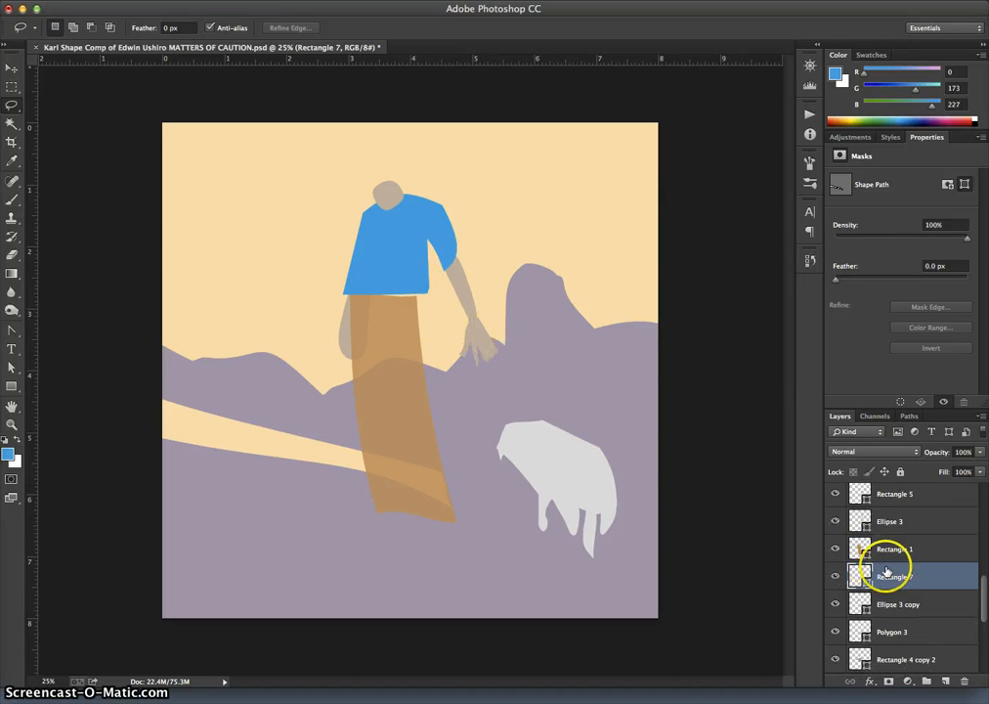
pyautogui.click(10, 70)
pyautogui.click(388, 273)
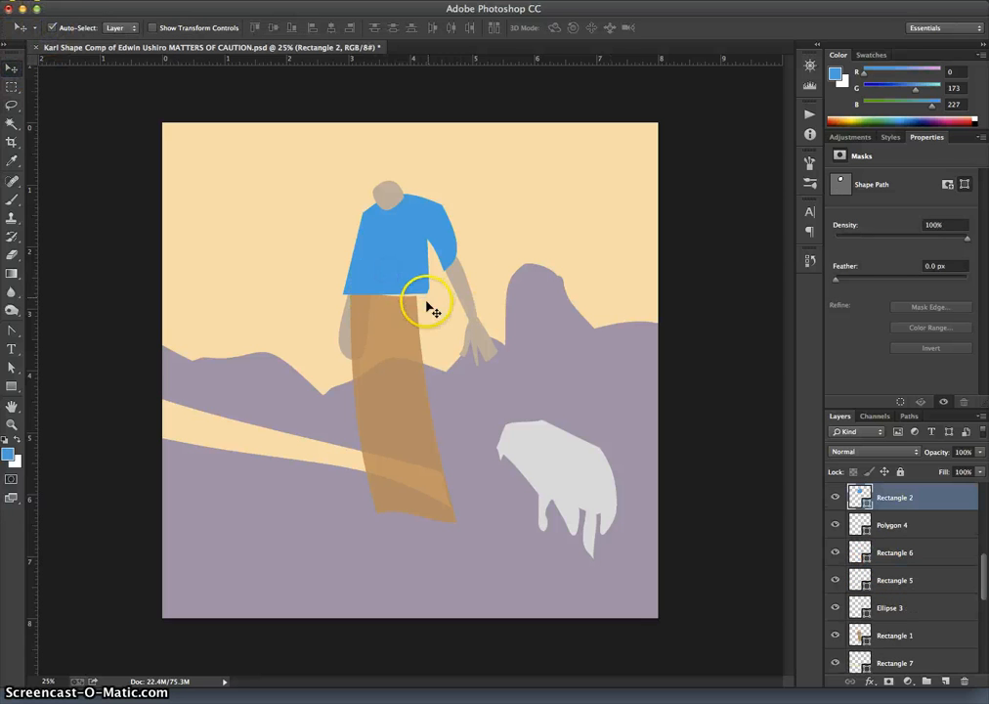
pyautogui.hotkey('ctrl', 't')
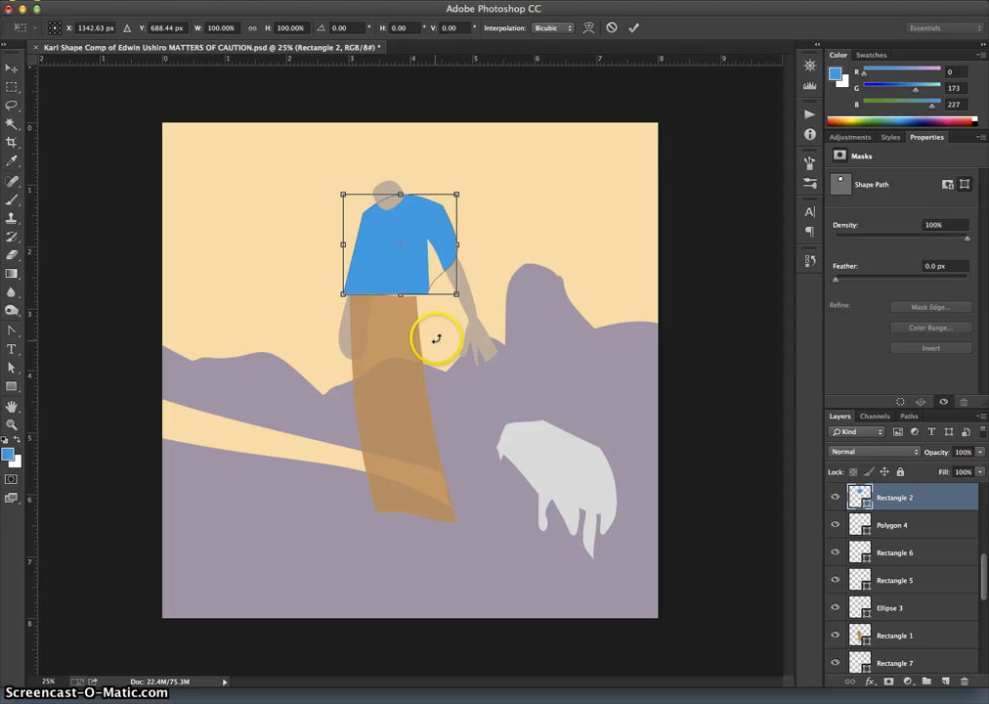
pyautogui.rightClick(410, 279)
pyautogui.click(419, 371)
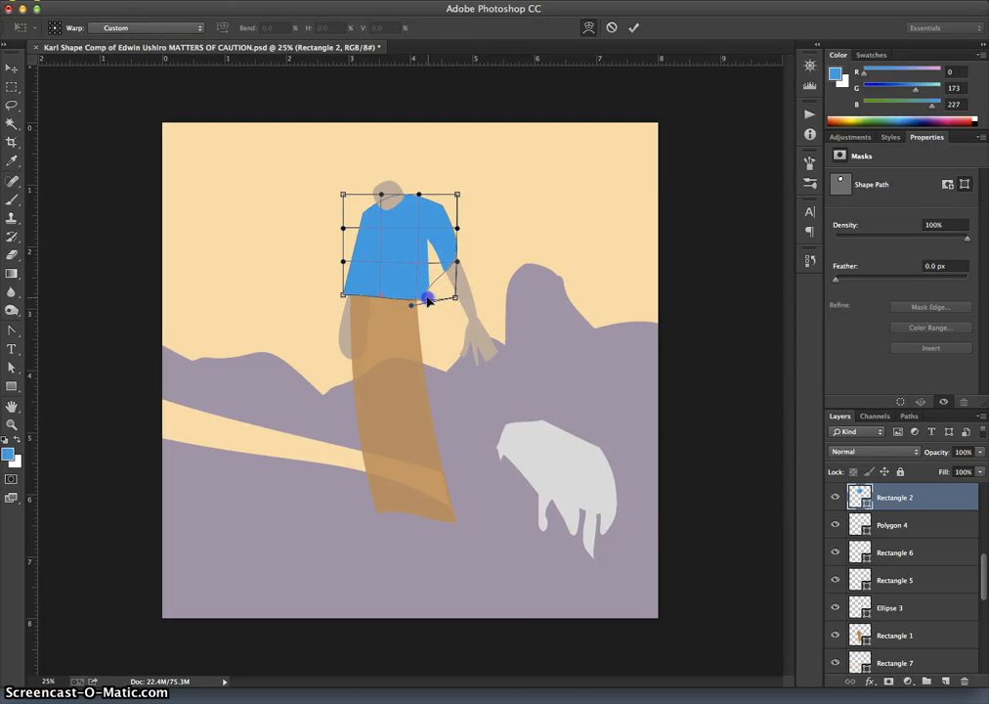
pyautogui.moveTo(425, 301); pyautogui.dragTo(424, 297)
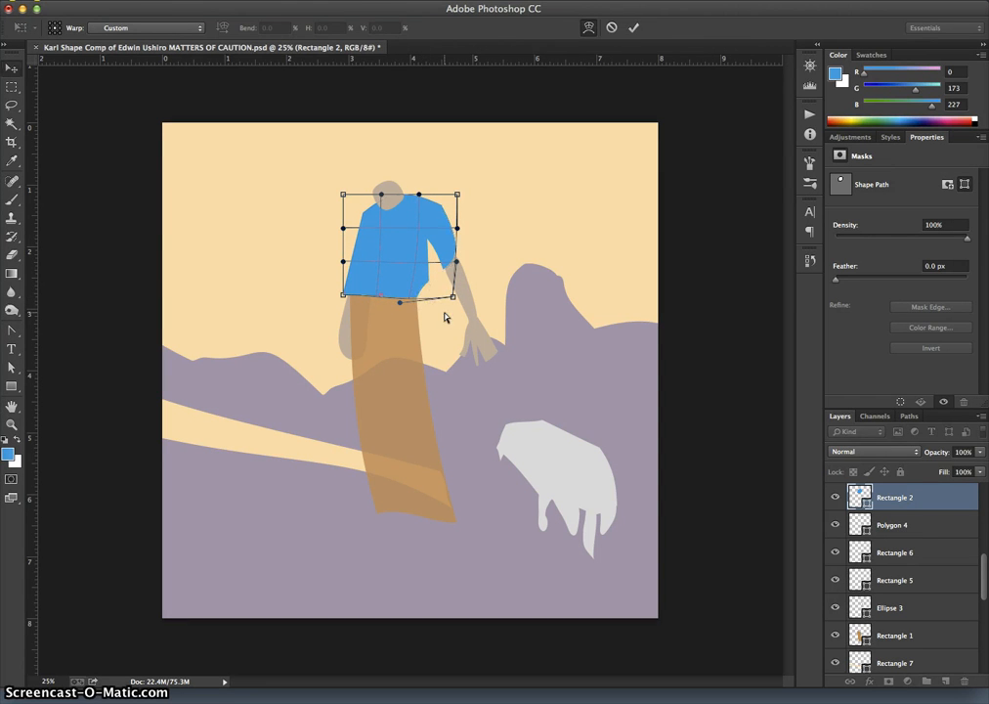
pyautogui.press('Return')
# Step: Compare the shapes with the Background copy painting, hide it again and select the purple Rectangle 3 ground layer
pyautogui.scroll(10, 836, 527)
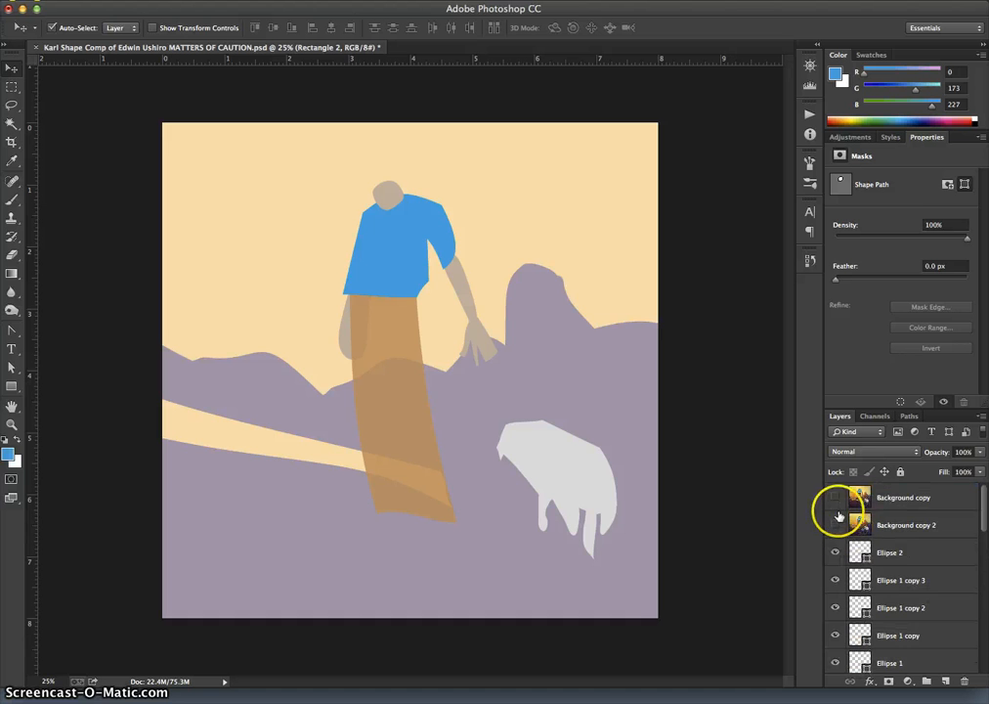
pyautogui.click(836, 498)
pyautogui.click(836, 499)
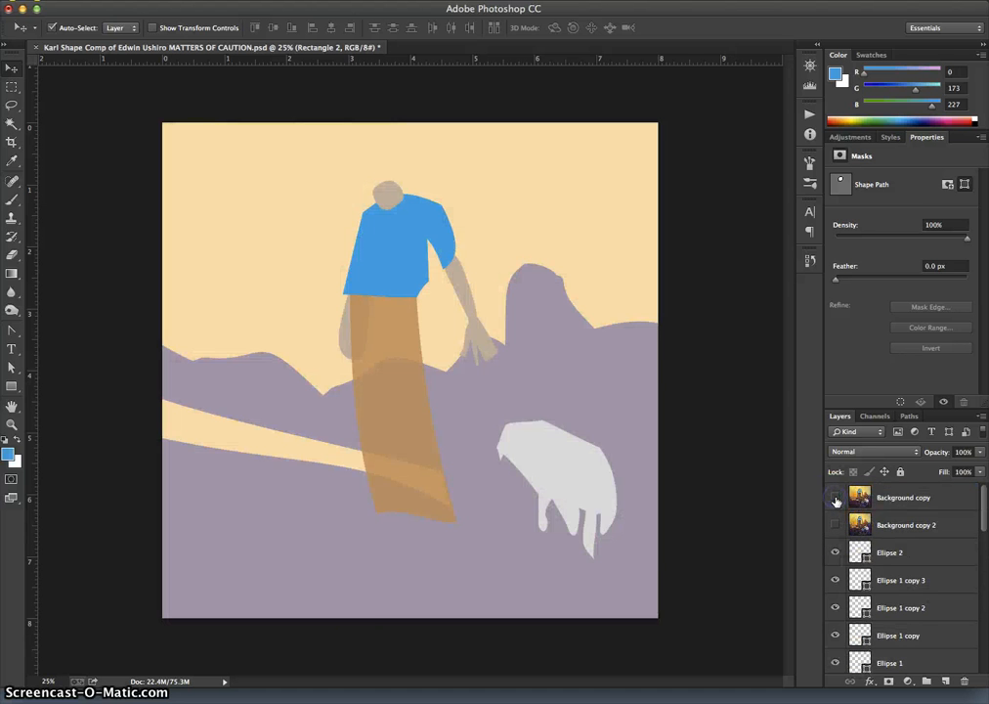
pyautogui.click(836, 498)
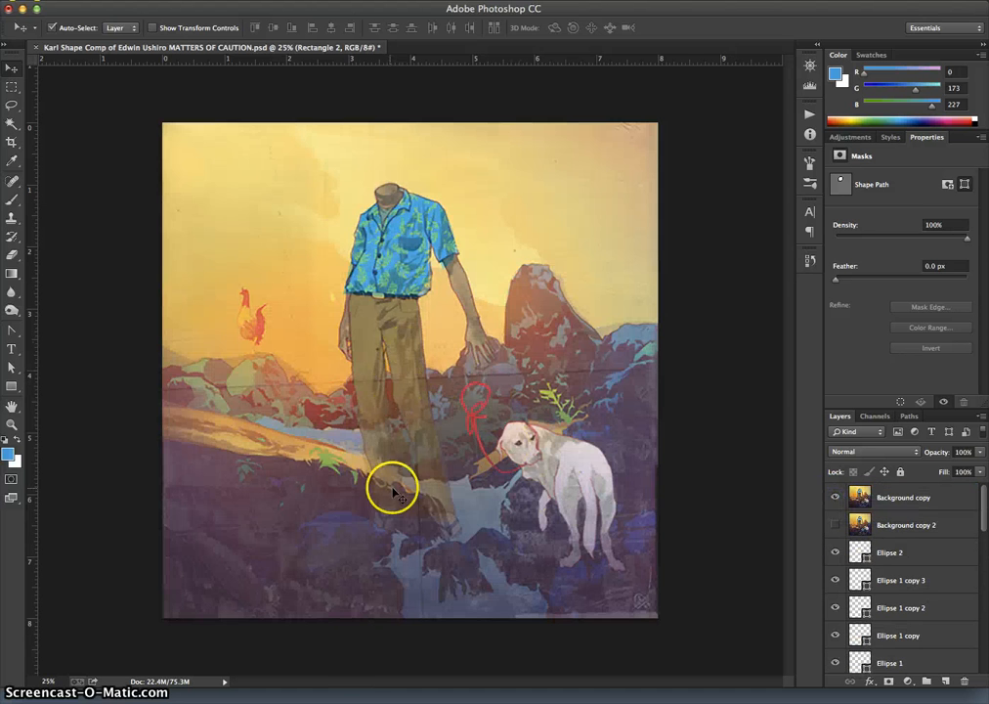
pyautogui.click(835, 499)
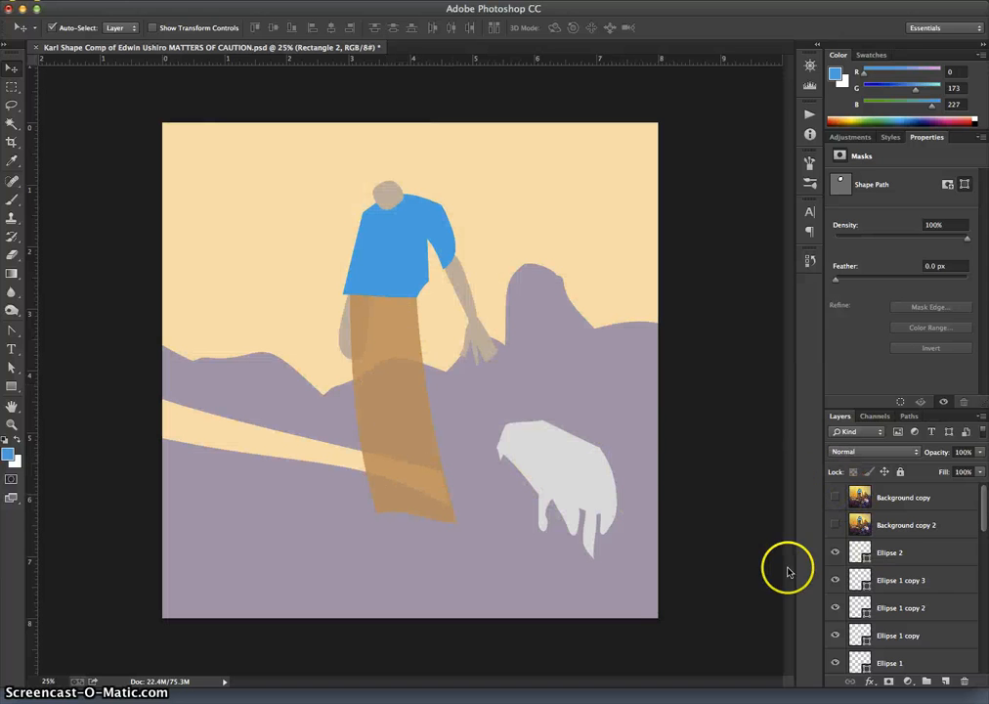
pyautogui.scroll(-10, 884, 612)
pyautogui.click(888, 576)
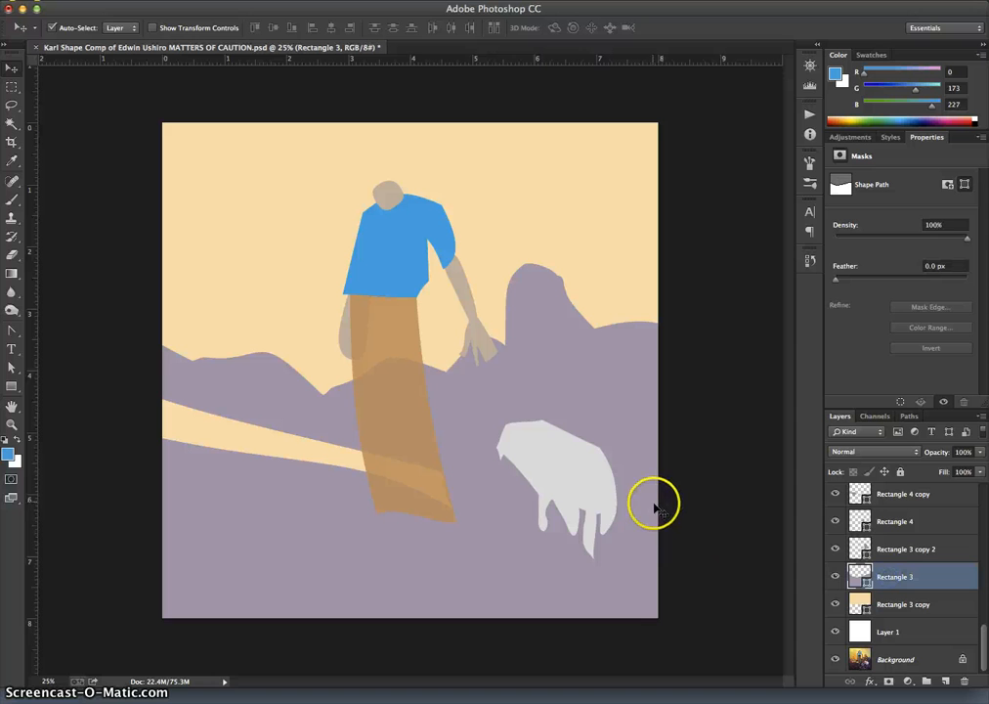